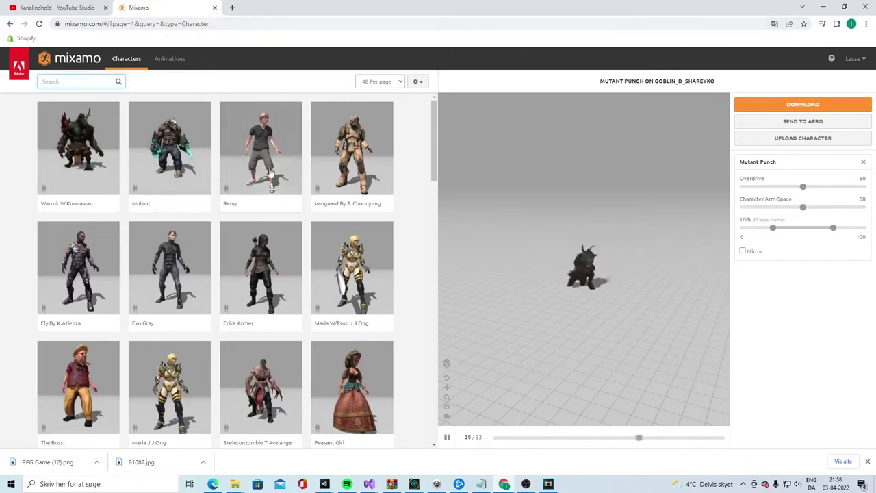
Search Mixamo characters for 'goblin' and load Goblin D Shareyko without the punch preview
scroll(271, 174, "down", 10)
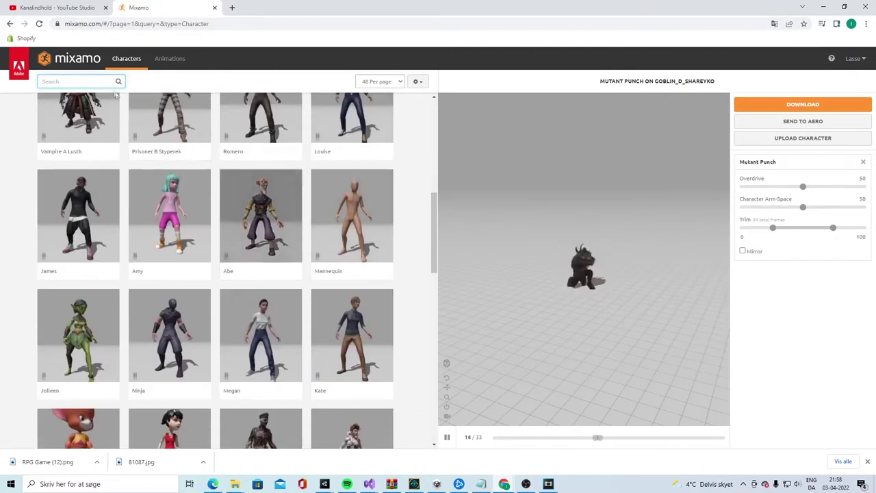
left_click(81, 83)
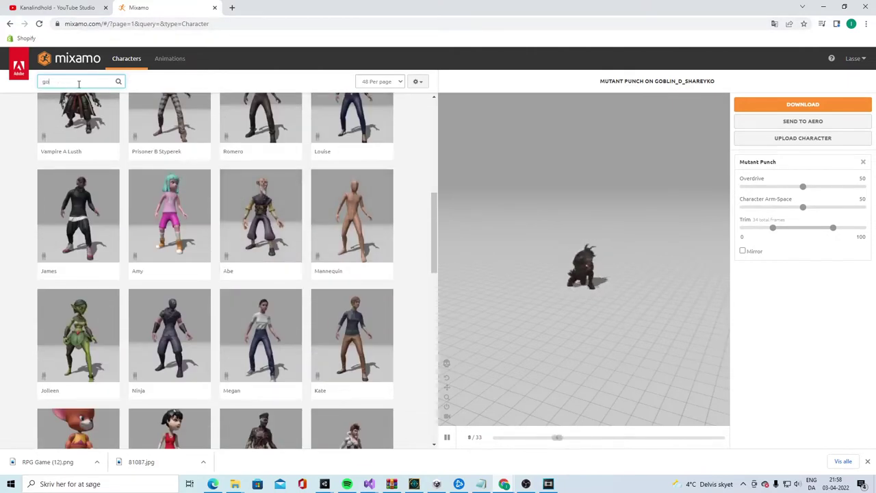
type("goblin")
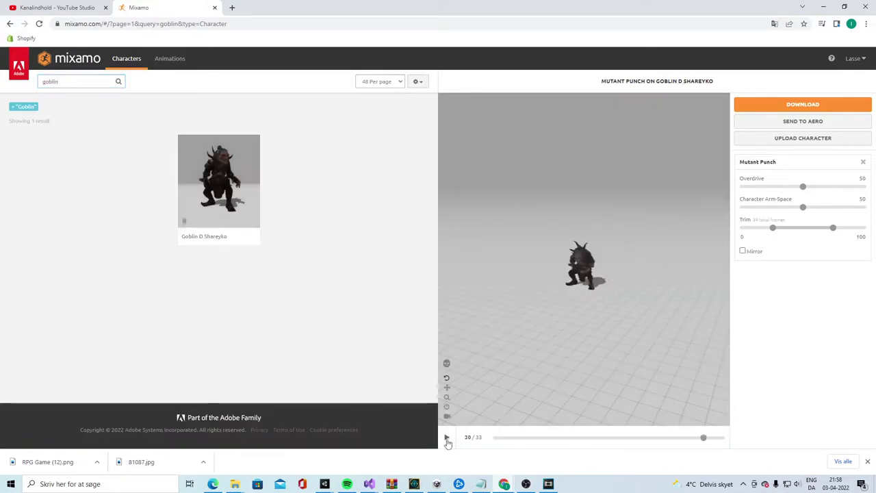
left_click(863, 162)
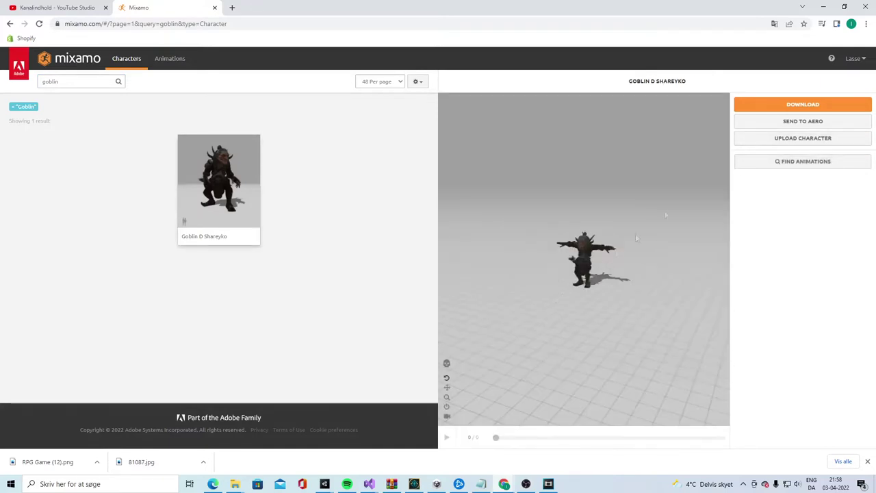
Download Goblin D Shareyko in FBX for Unity (.fbx) format
left_click(802, 104)
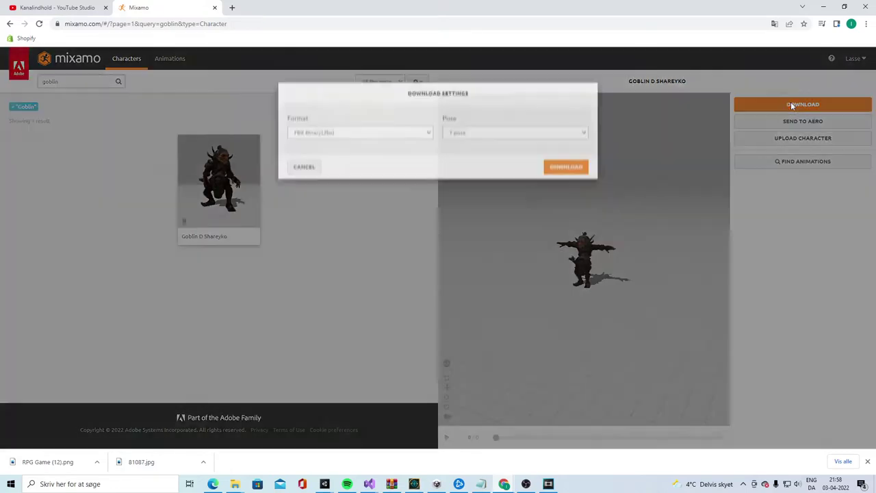
left_click(331, 142)
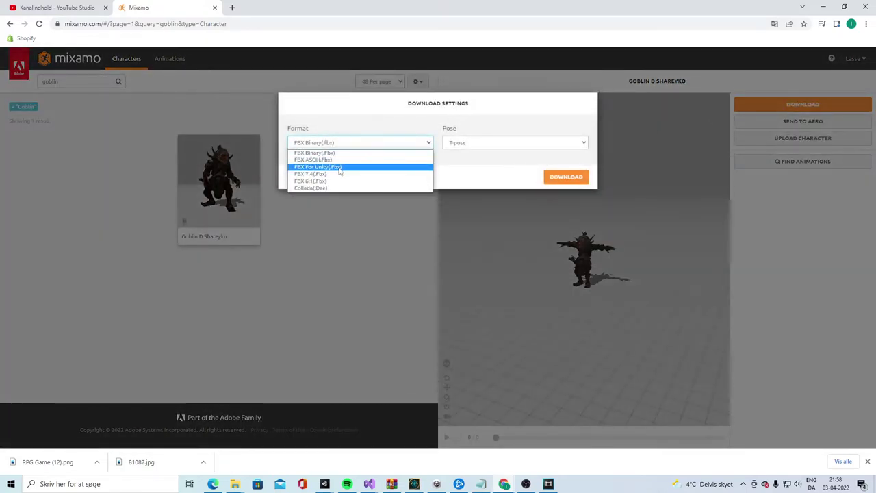
left_click(322, 166)
left_click(568, 177)
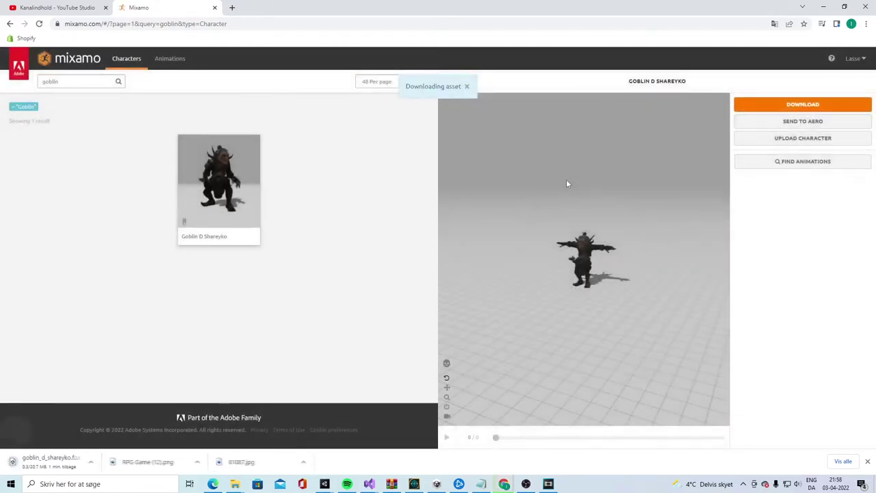
Search the Mixamo animations library for 'idle'
left_click(69, 80)
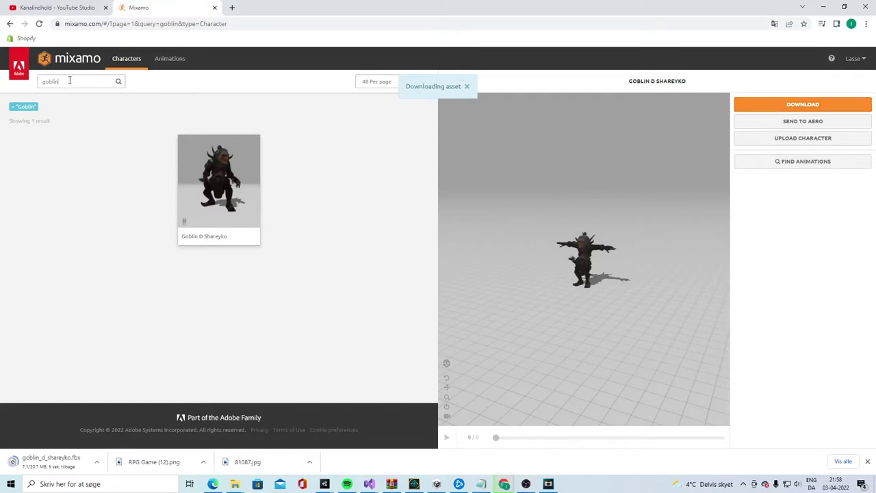
type("idle")
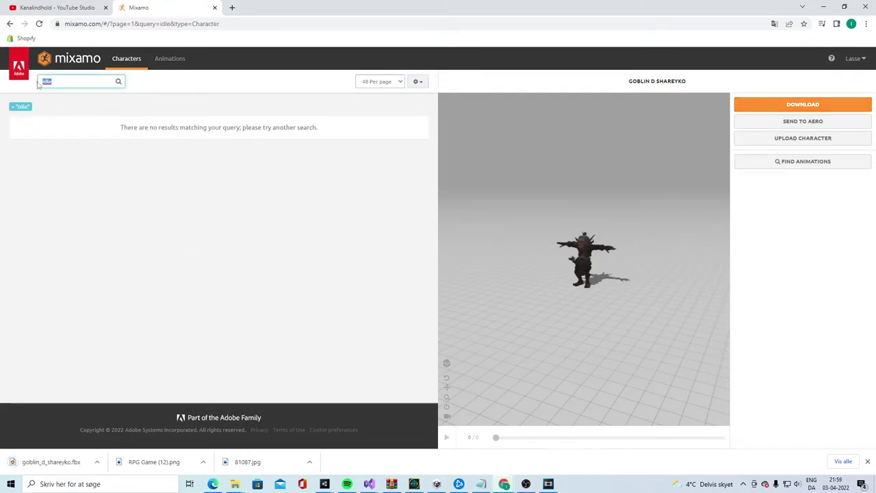
key("BackSpace")
type("i")
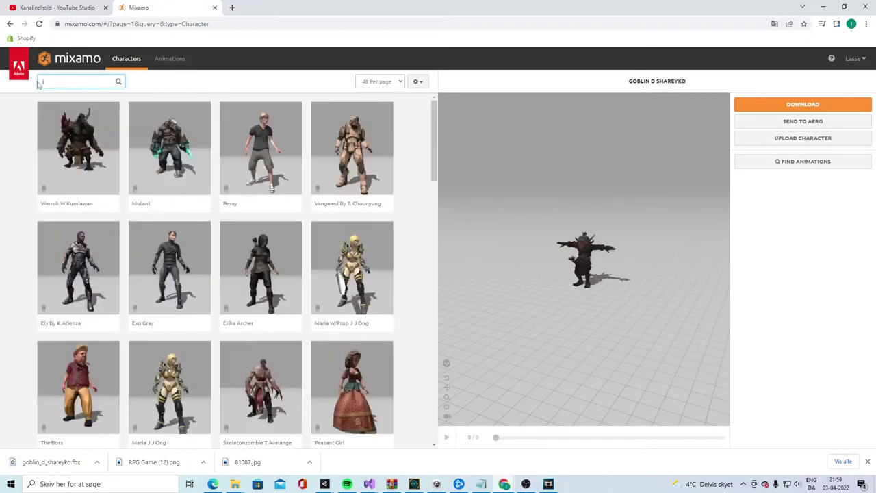
left_click(170, 61)
left_click(78, 85)
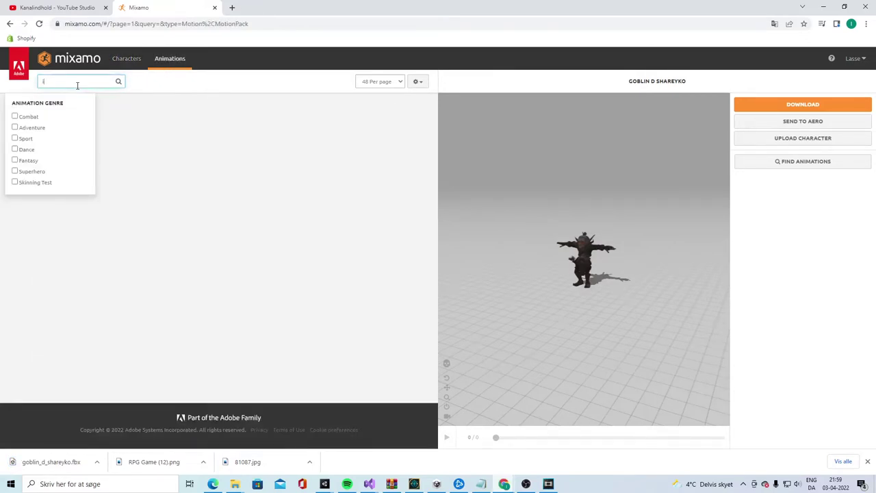
type("dle")
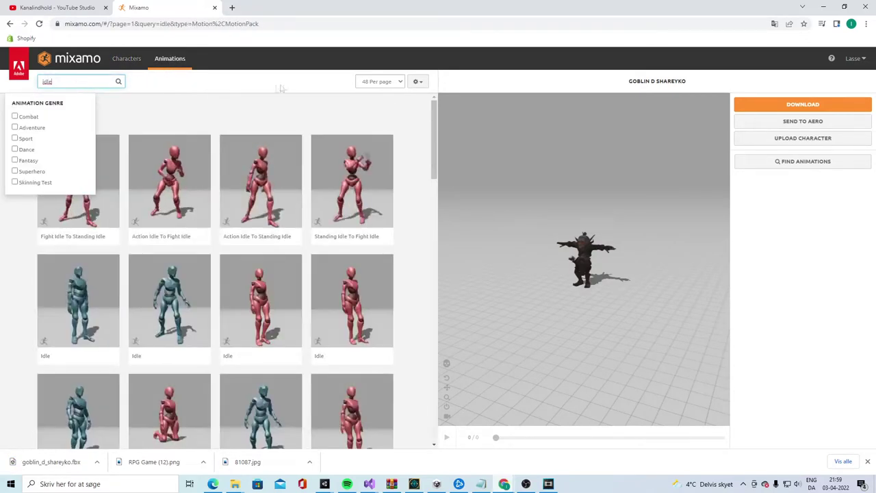
left_click(288, 83)
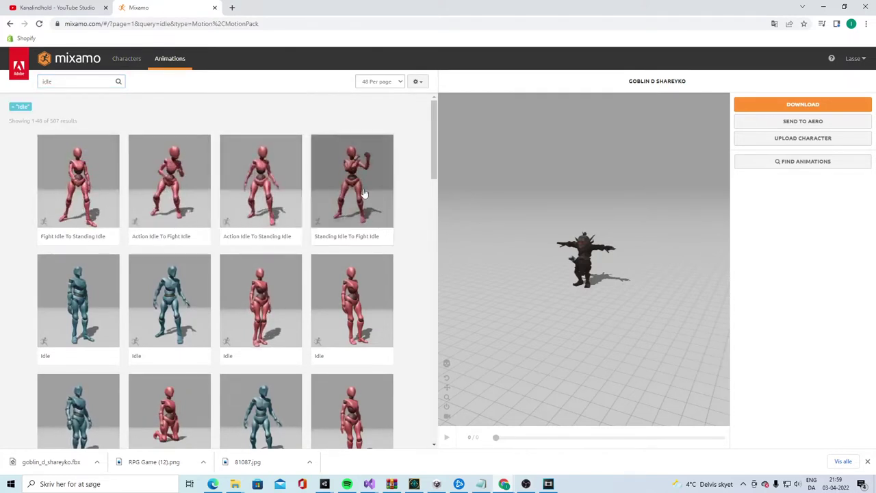
Preview several Idle animations on the goblin and download the chosen one as FBX for Unity
left_click(273, 297)
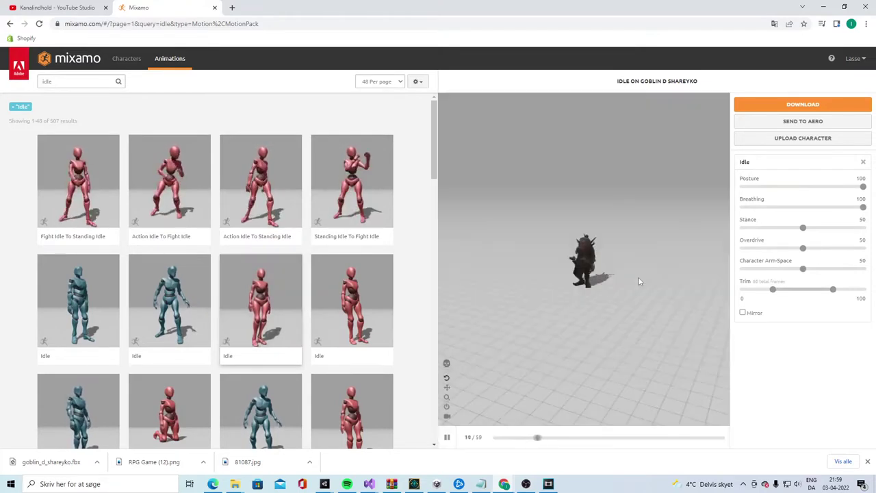
left_click(359, 301)
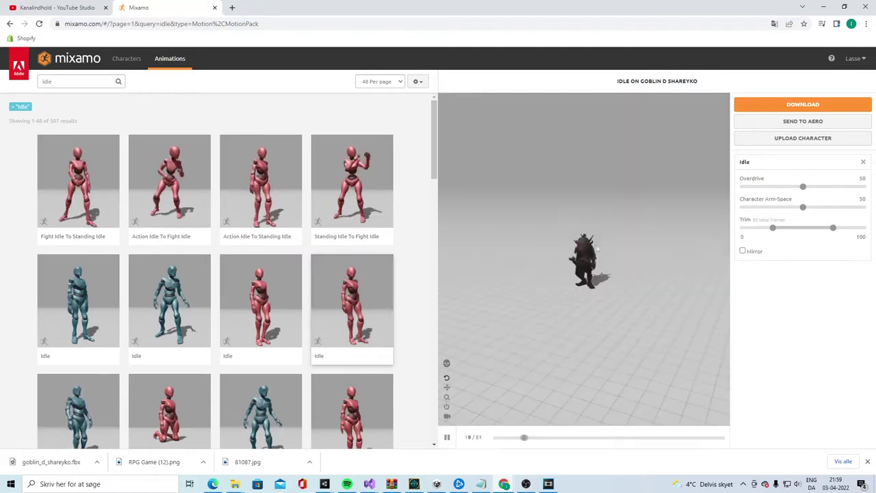
scroll(330, 288, "down", 1)
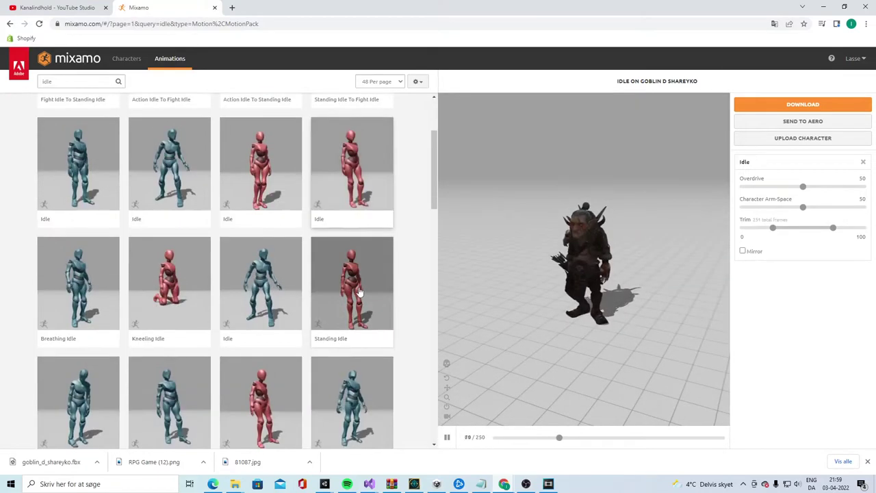
left_click(357, 293)
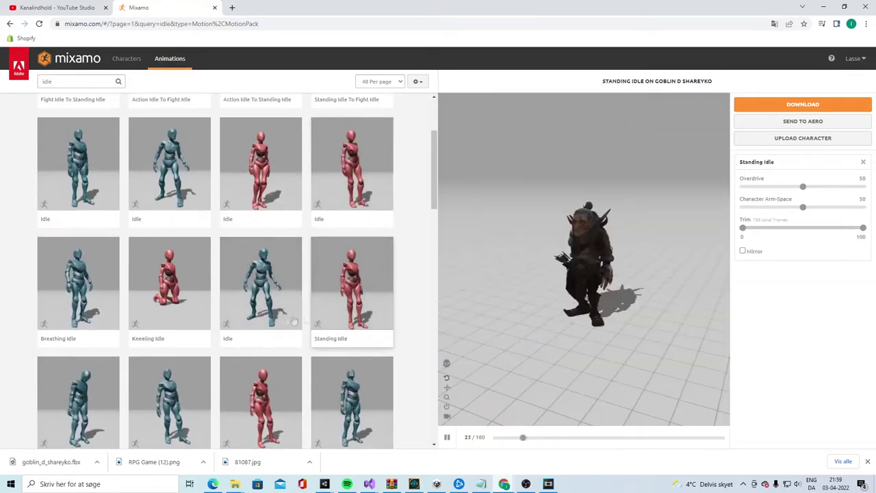
left_click(293, 320)
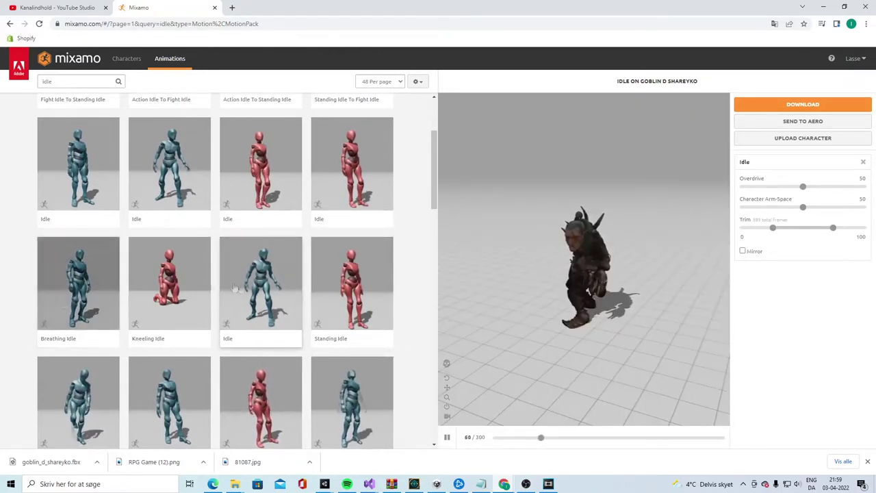
left_click(798, 106)
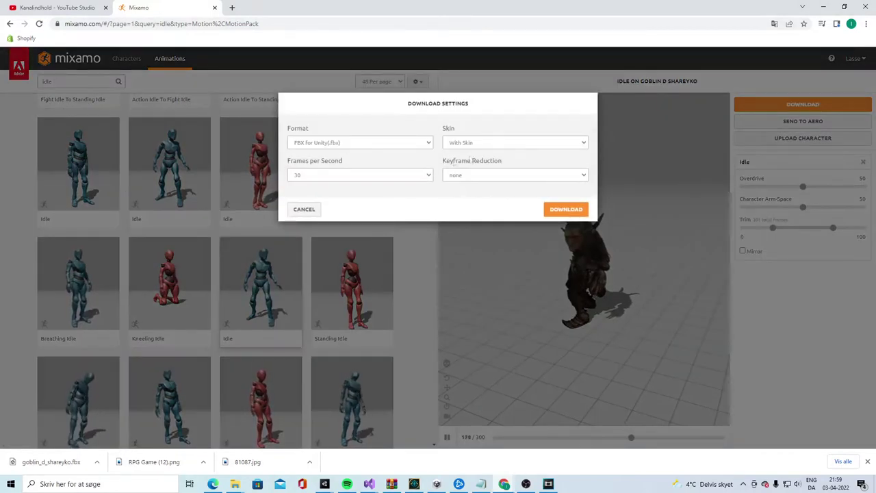
left_click(567, 209)
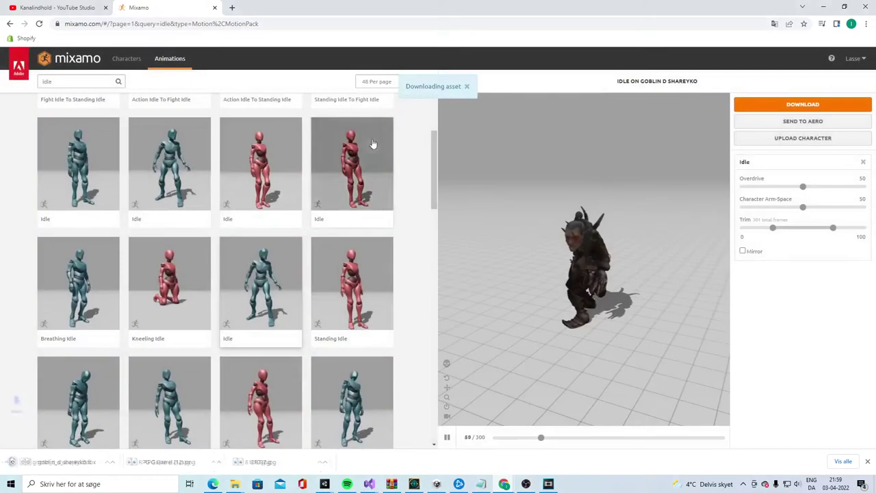
Search 'run' and download Zombie Run, set to In Place, for the goblin
left_click(61, 81)
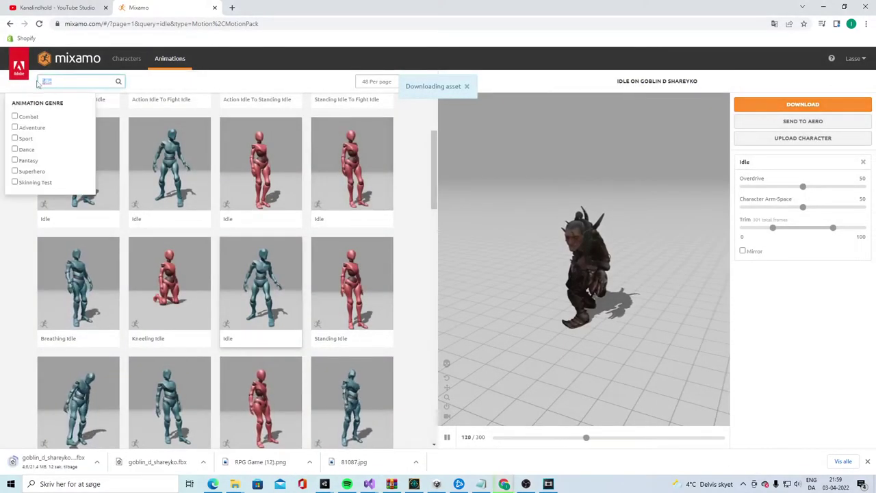
type("run")
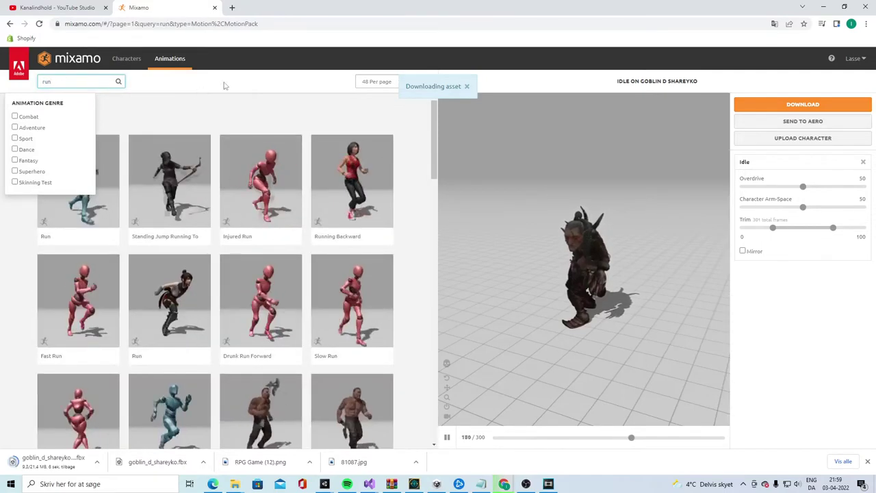
scroll(367, 217, "down", 6)
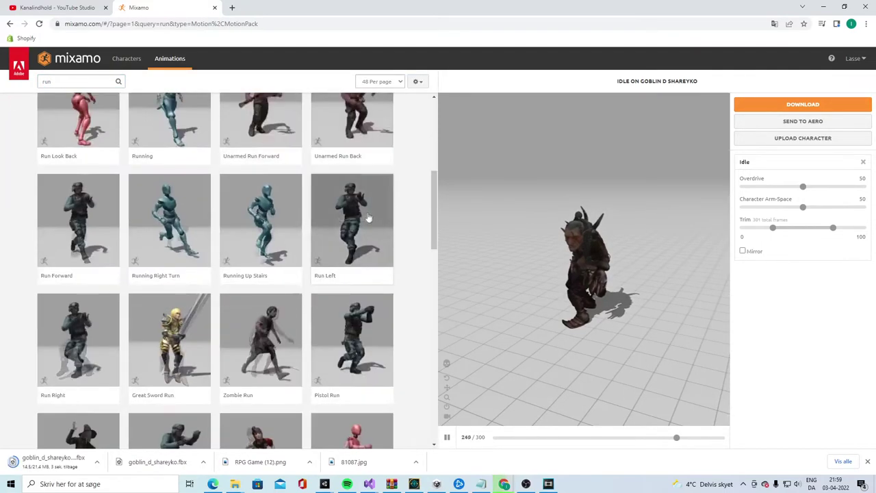
scroll(367, 217, "down", 2)
left_click(281, 257)
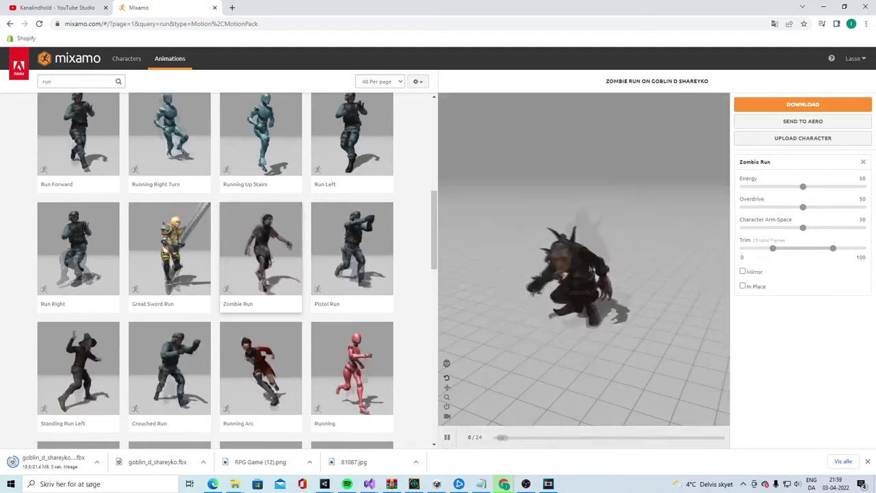
left_click(743, 286)
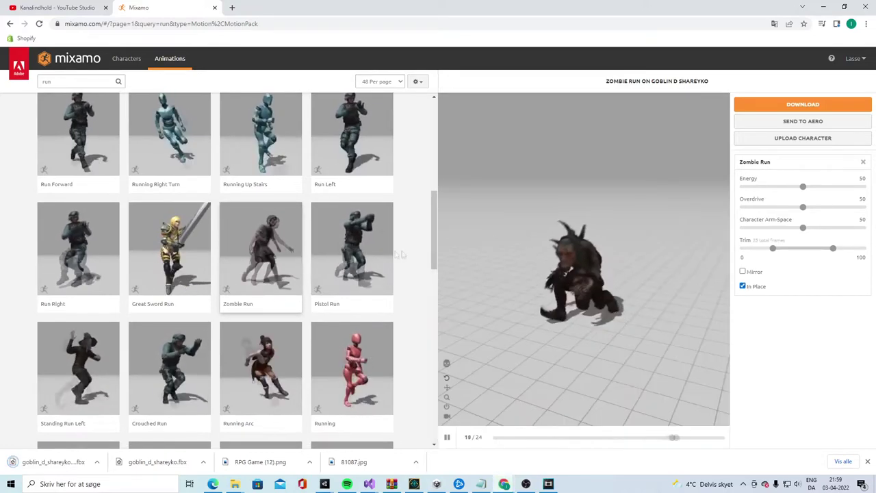
left_click(789, 105)
left_click(568, 208)
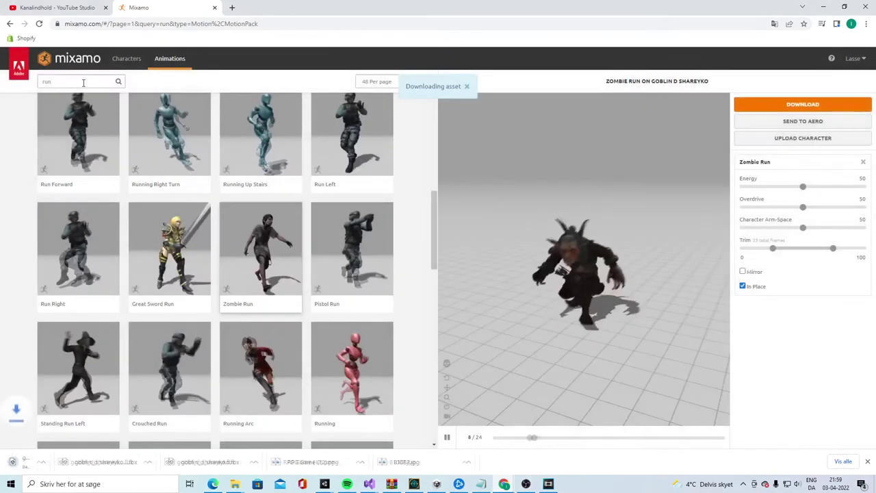
Search animations for 'zombie walk', then replace the search with 'walk'
left_click(42, 81)
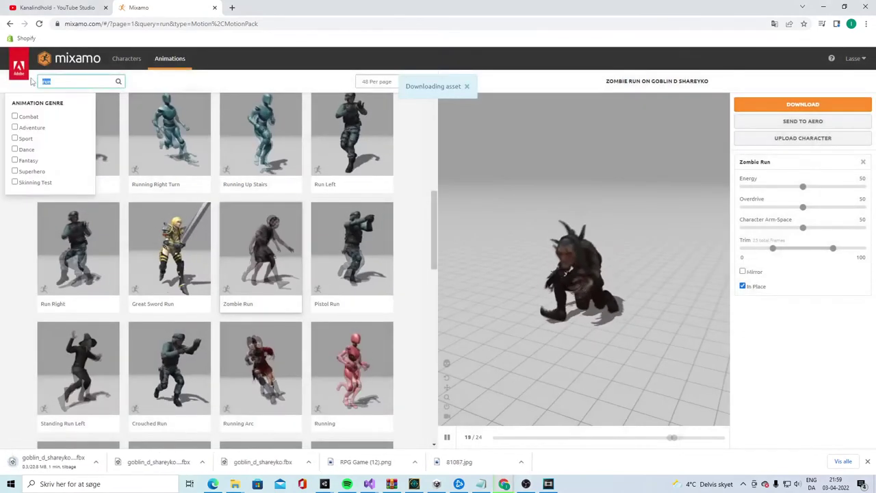
type("zombie walk")
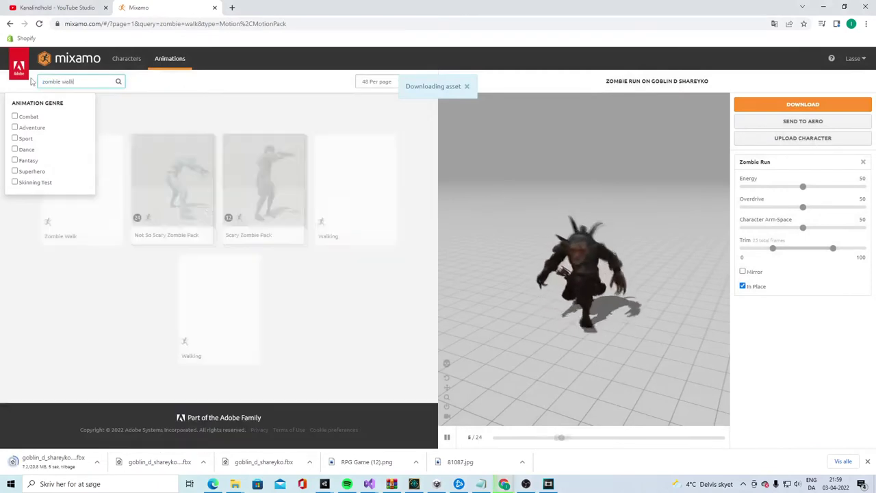
key("Return")
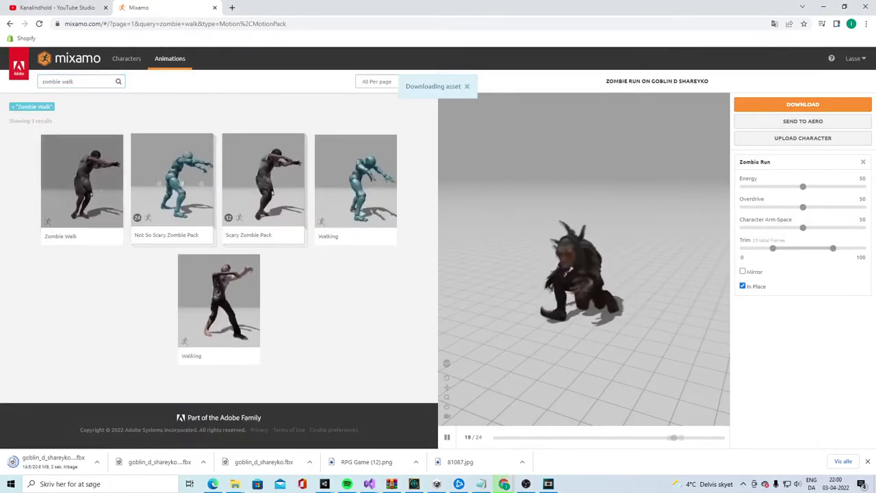
left_click(77, 80)
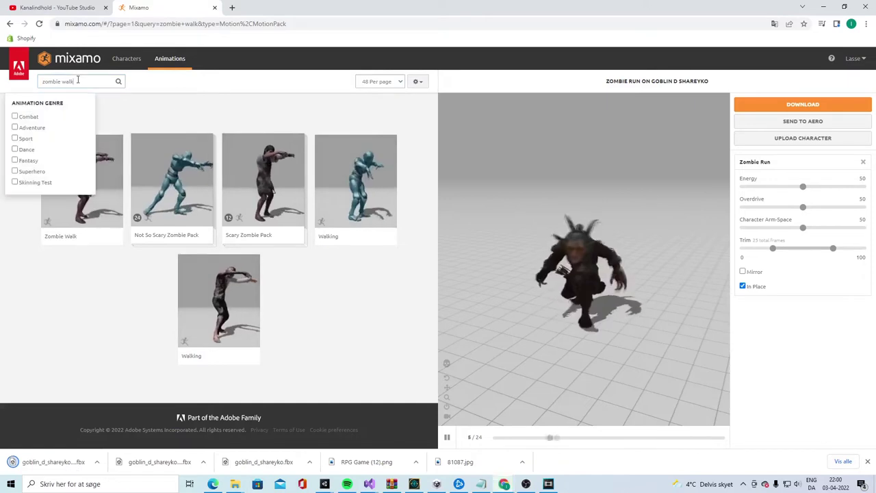
left_click_drag(78, 81, 21, 85)
type("walk")
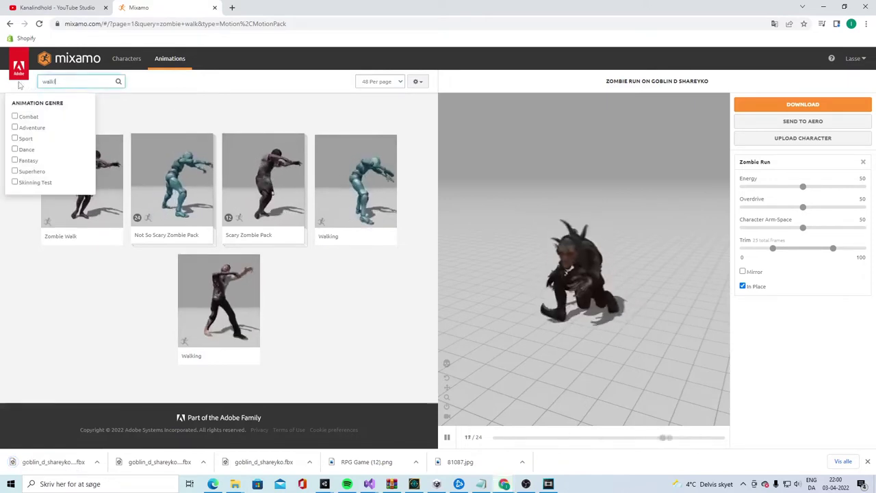
key("Return")
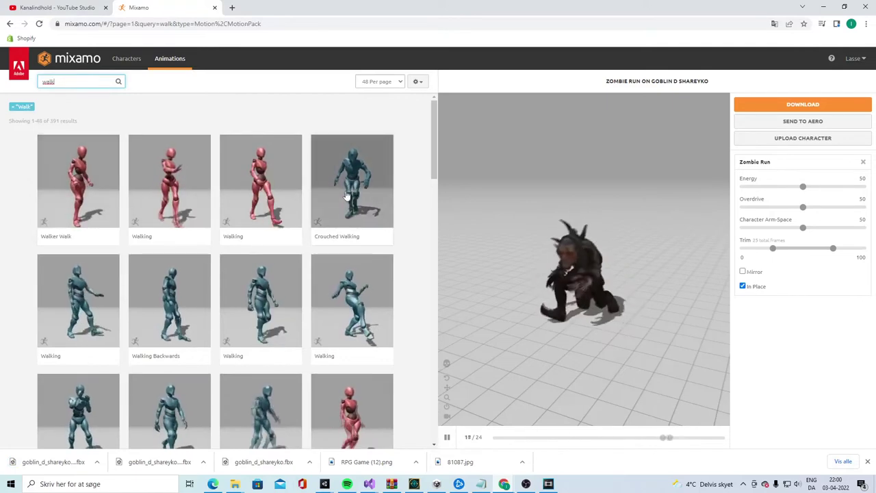
Preview Walking variants on the goblin and download the chosen Walking as FBX for Unity
scroll(123, 260, "down", 1)
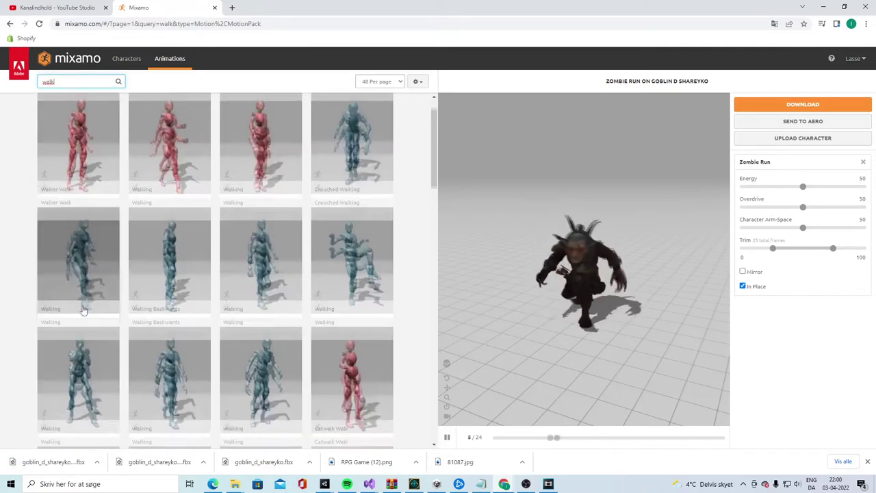
left_click(83, 208)
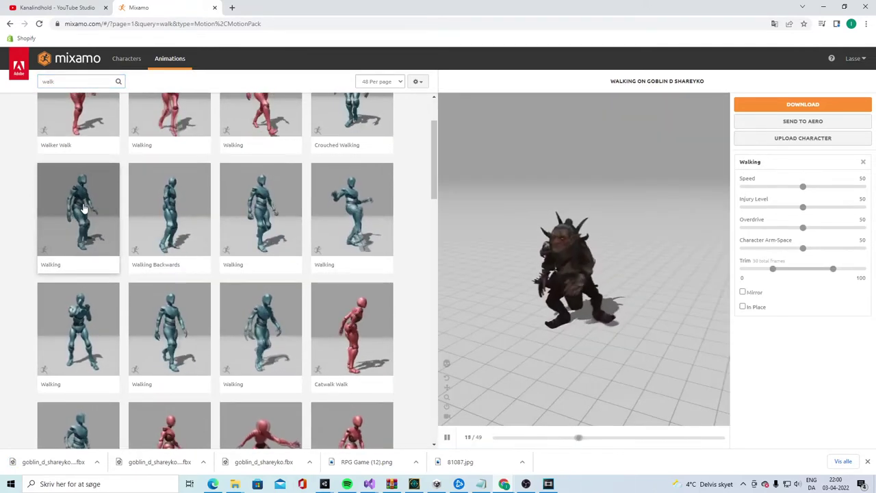
scroll(233, 282, "down", 1)
left_click(209, 289)
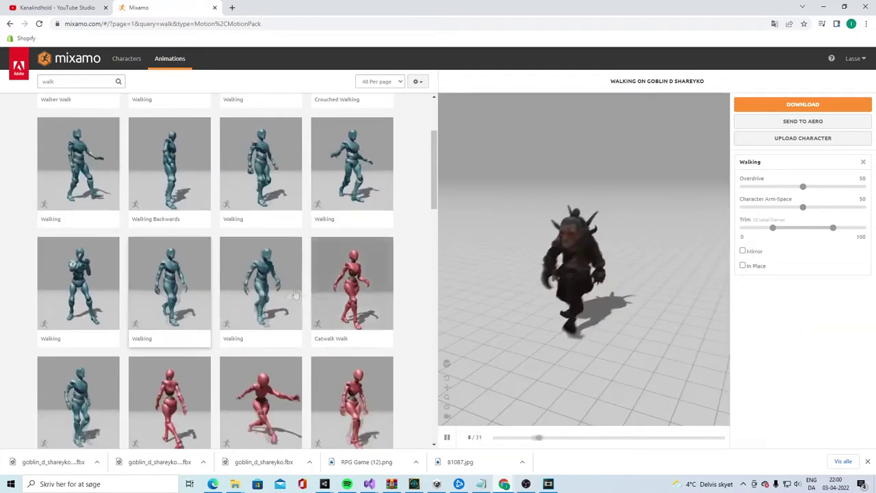
left_click(260, 284)
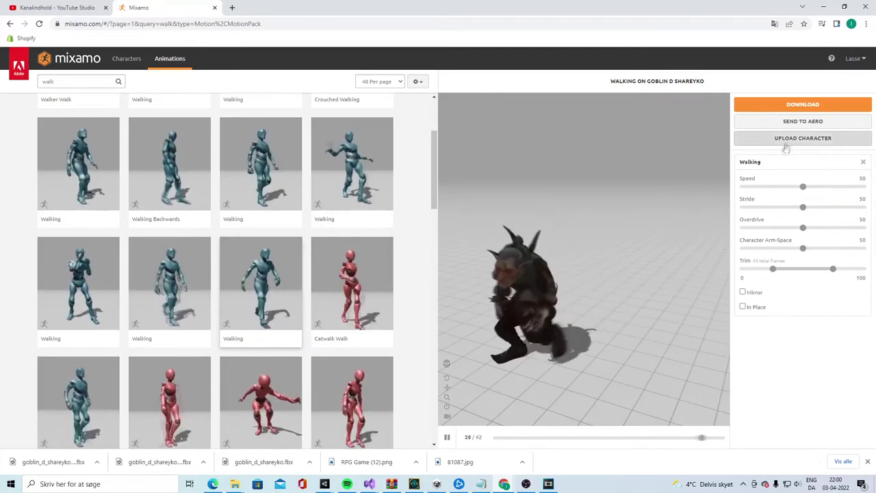
left_click(802, 104)
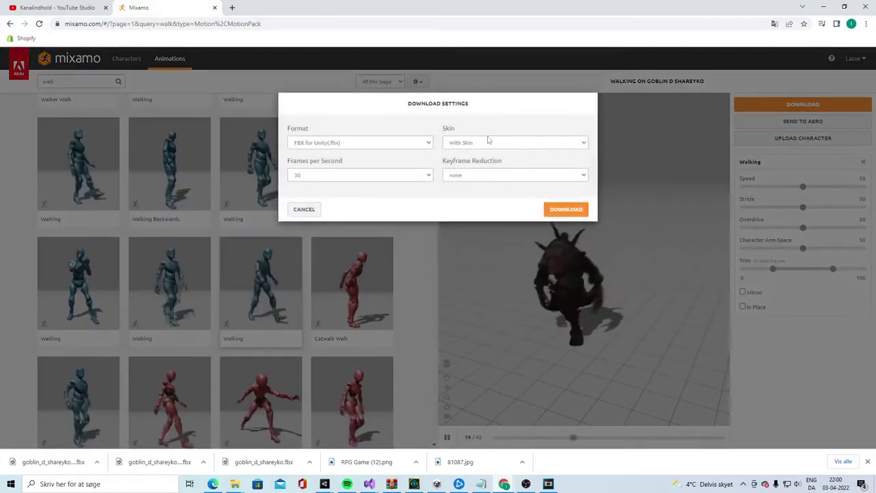
left_click(568, 210)
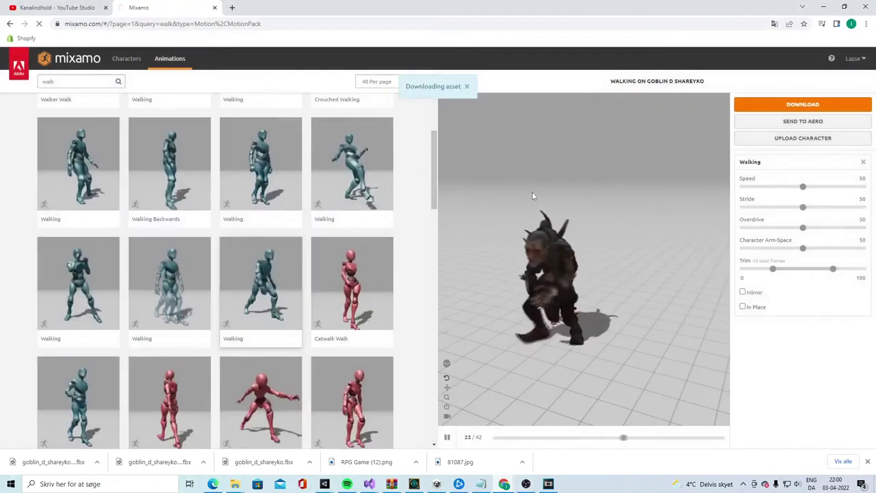
double_click(48, 81)
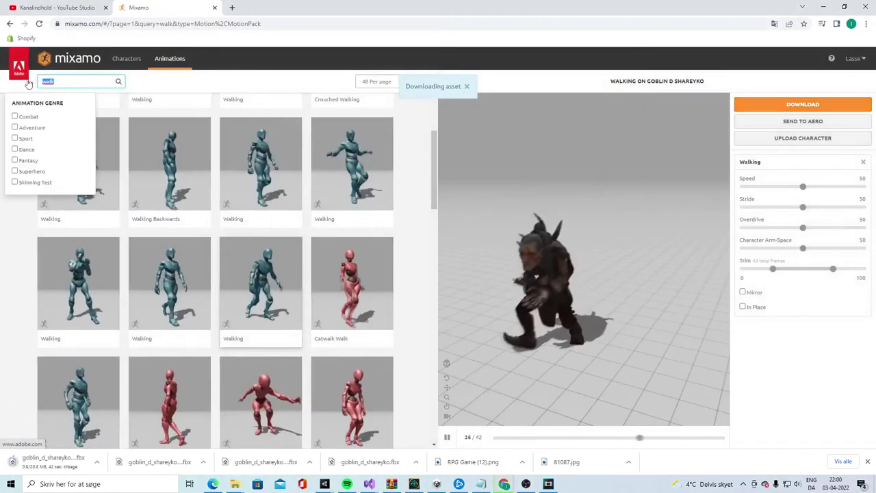
Search 'death' and download Standing React Death Backward on the goblin as FBX for Unity
type("death")
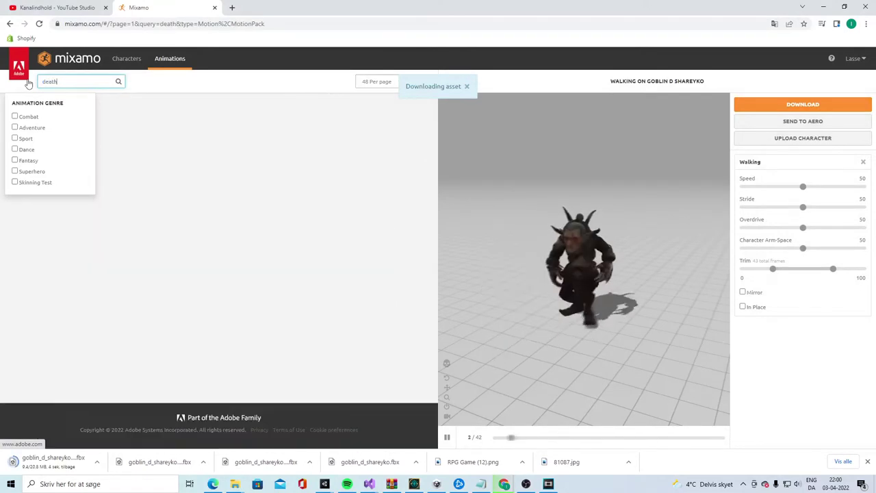
left_click(260, 80)
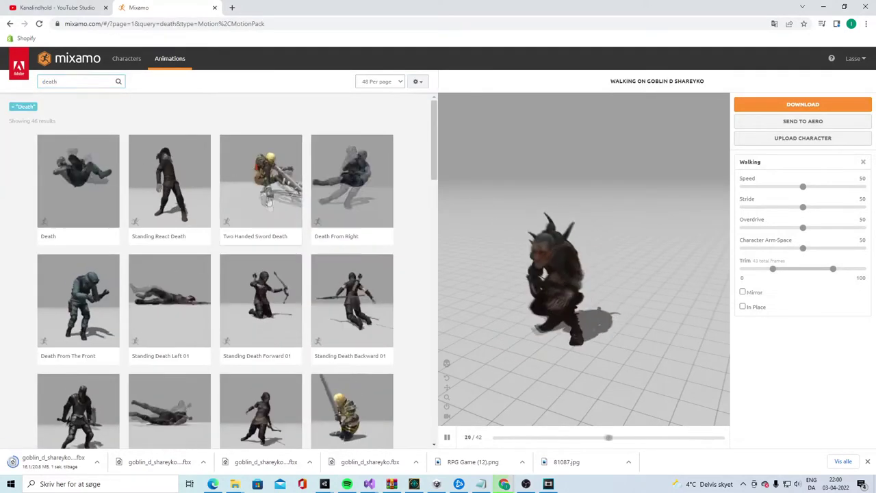
left_click(190, 214)
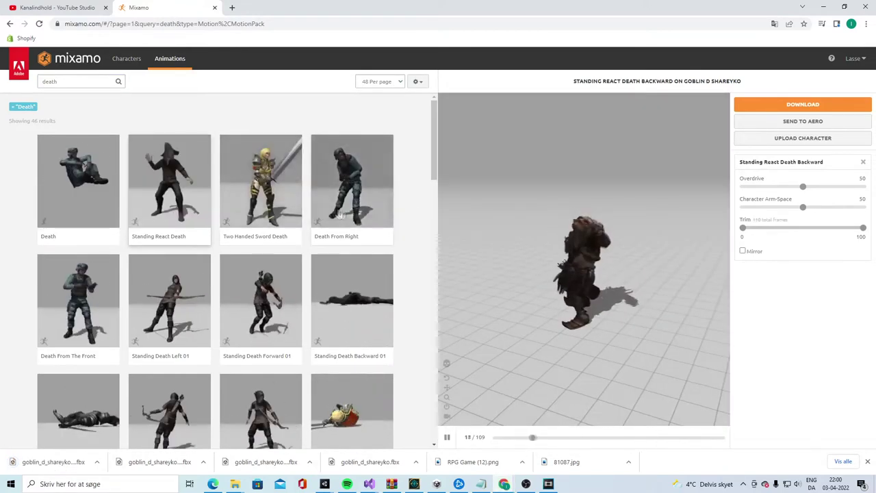
left_click(802, 104)
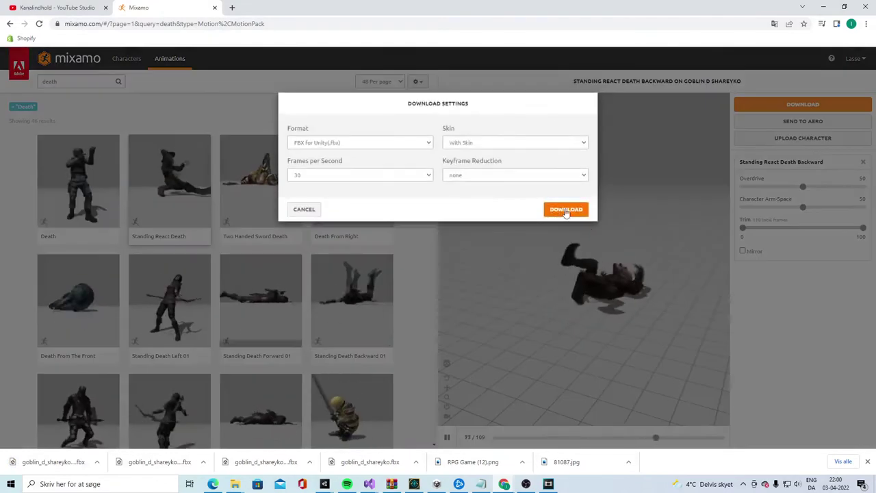
left_click(567, 209)
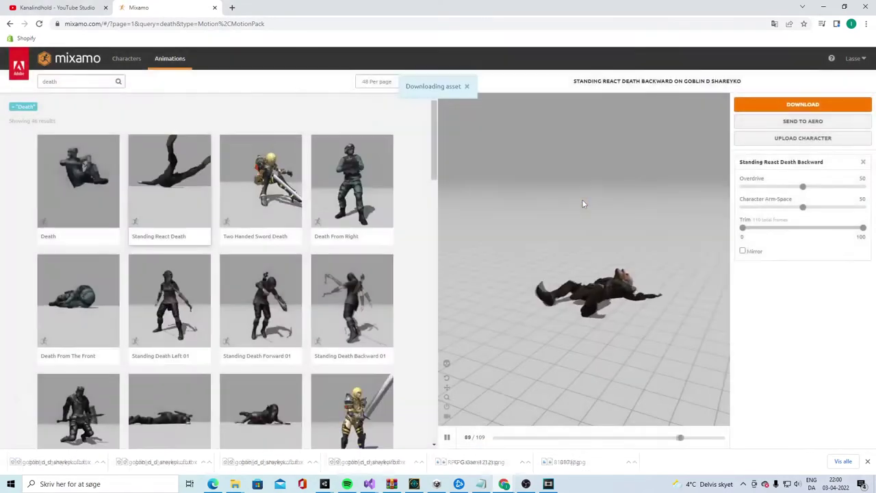
left_click(97, 81)
Search 'punch' and download the Punching animation as FBX for Unity
type("punch")
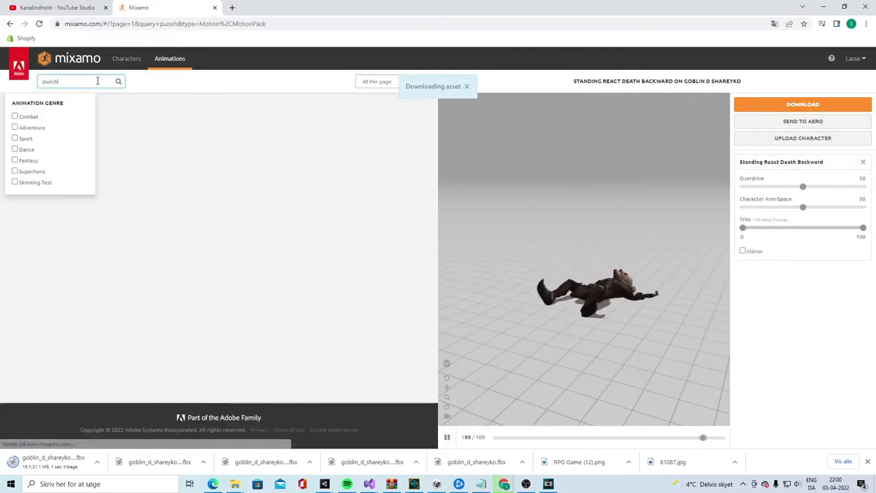
key("Return")
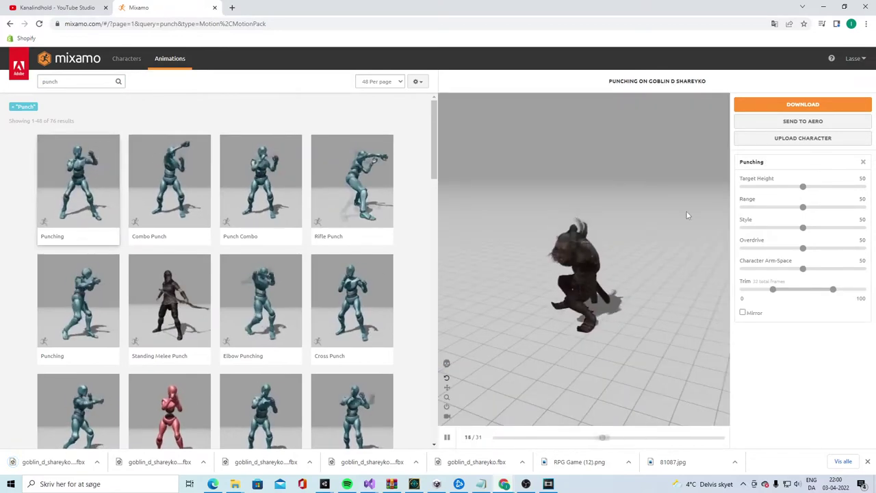
left_click(801, 104)
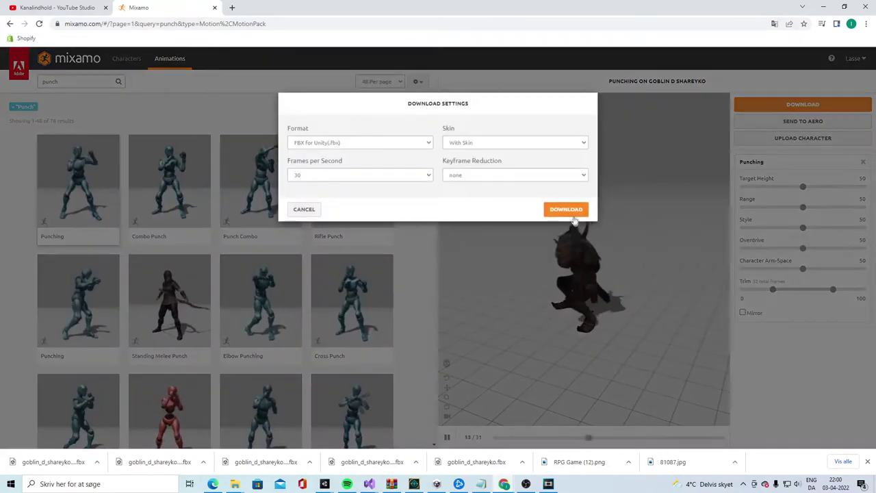
left_click(573, 219)
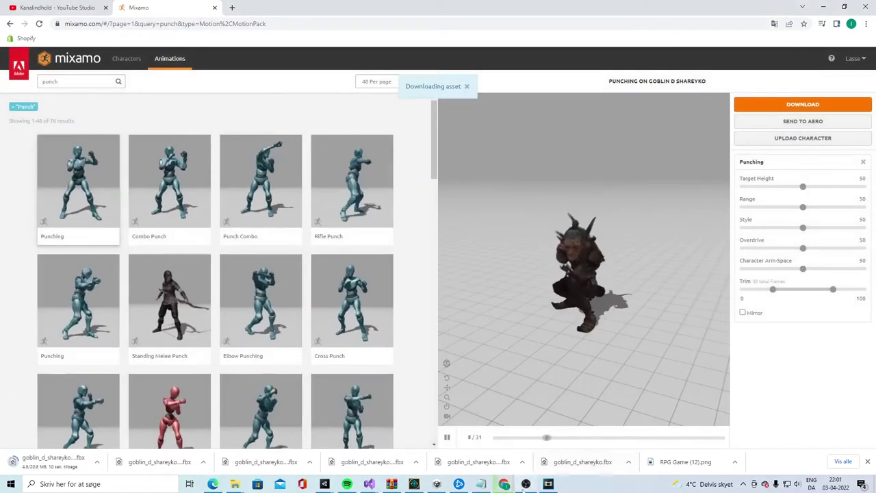
Return to the Unity project window showing the CharacterEnemyTestRoom scene
left_click(525, 484)
left_click(526, 484)
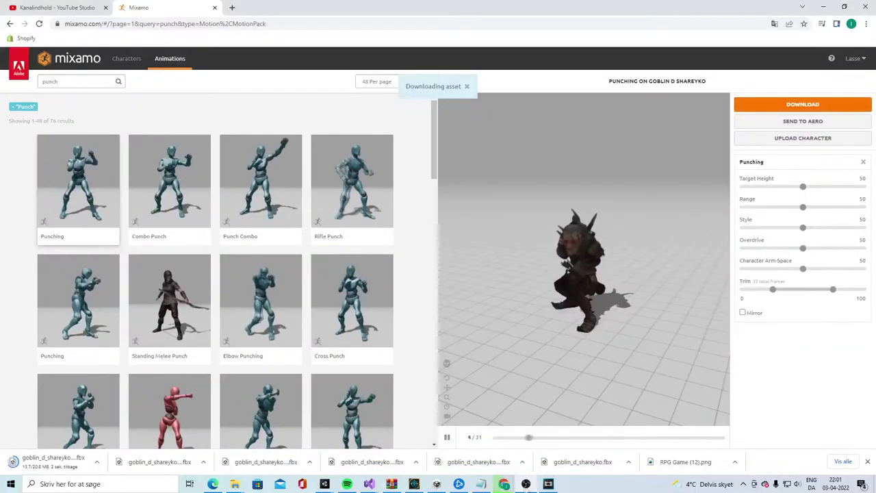
mouse_move(325, 484)
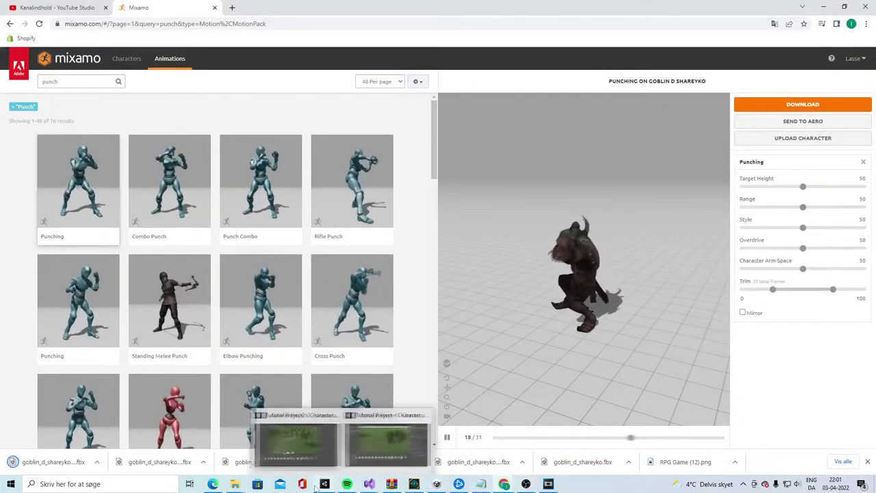
left_click(288, 449)
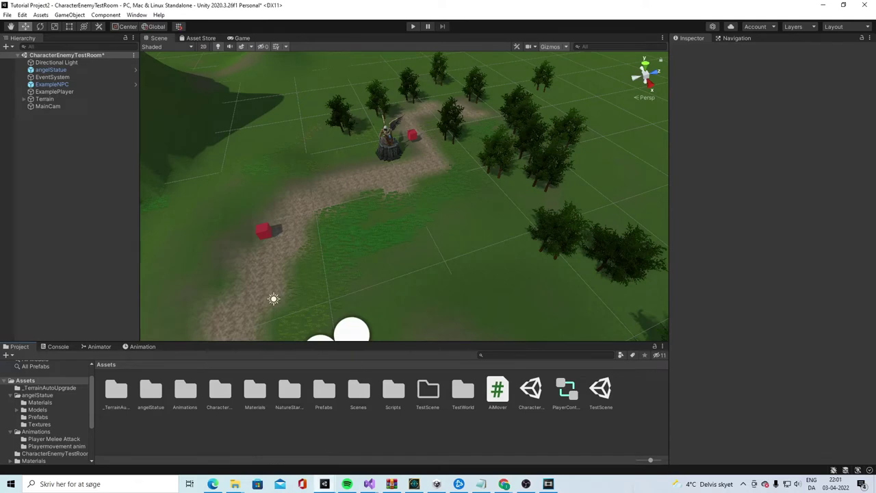
Create a folder named Enemy inside the Animations folder
double_click(185, 392)
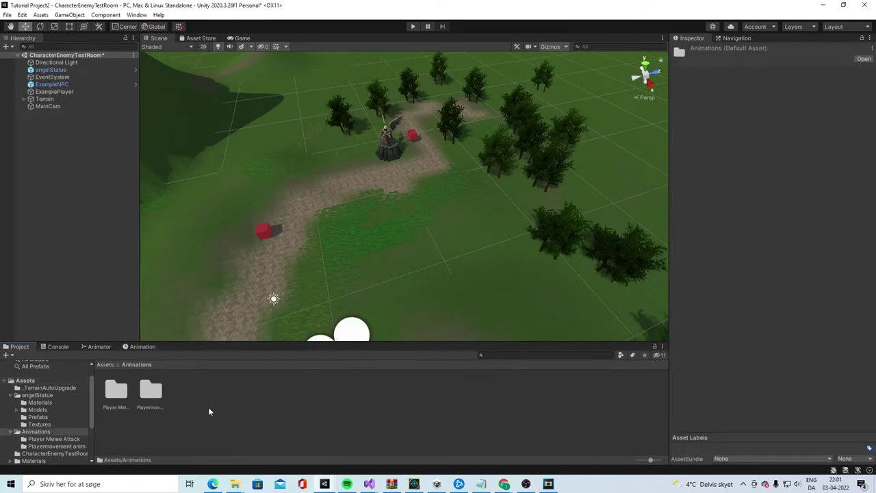
right_click(199, 395)
mouse_move(291, 155)
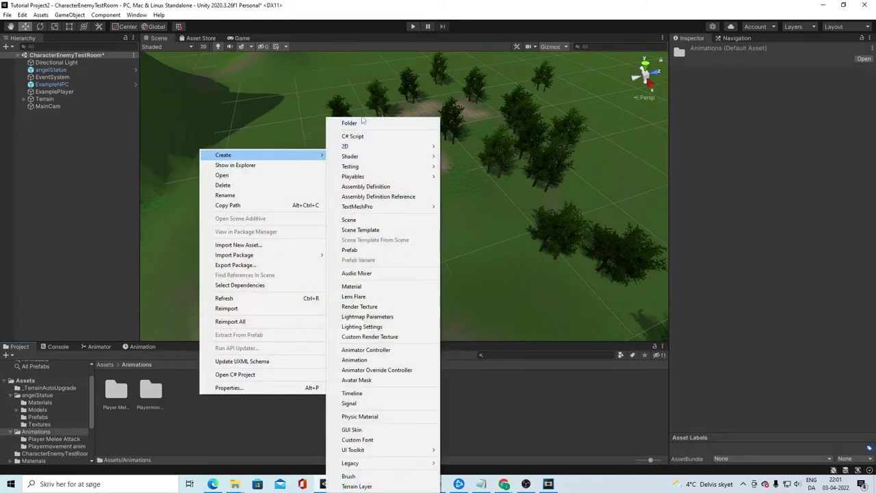
left_click(360, 123)
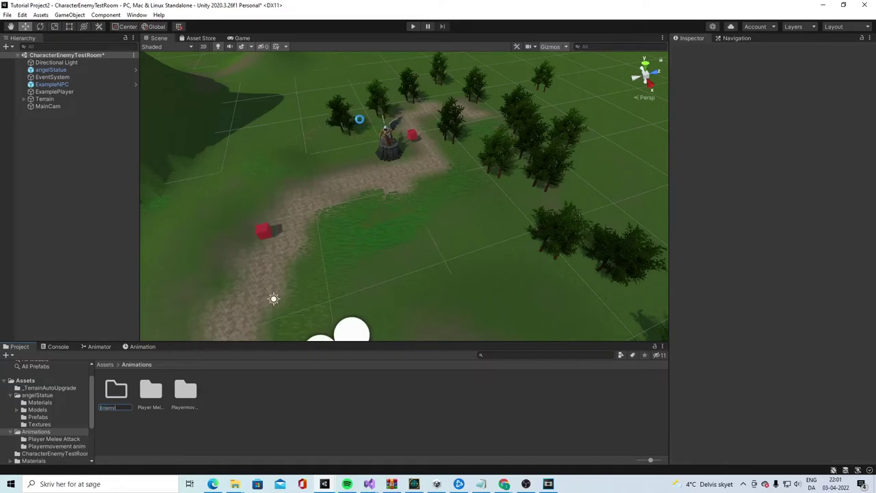
type("Enemy")
key("Return")
Create a Goblins folder inside Enemy and open it
double_click(116, 392)
right_click(118, 398)
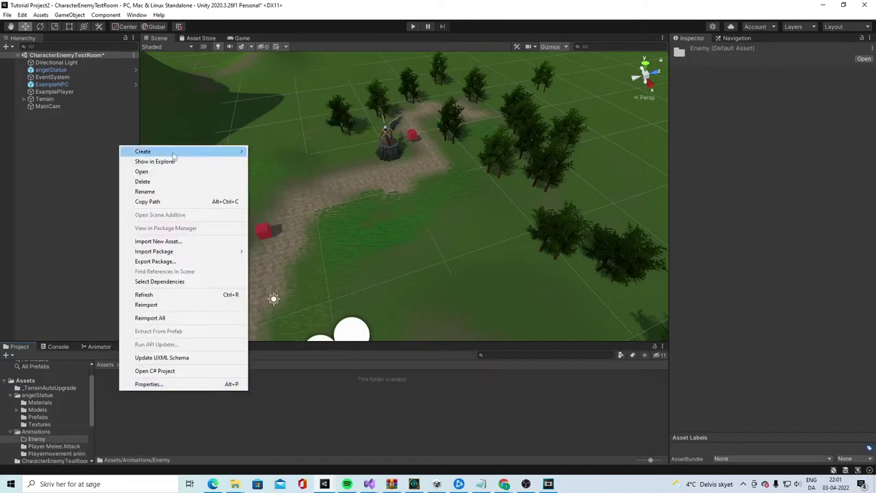
mouse_move(206, 149)
left_click(265, 124)
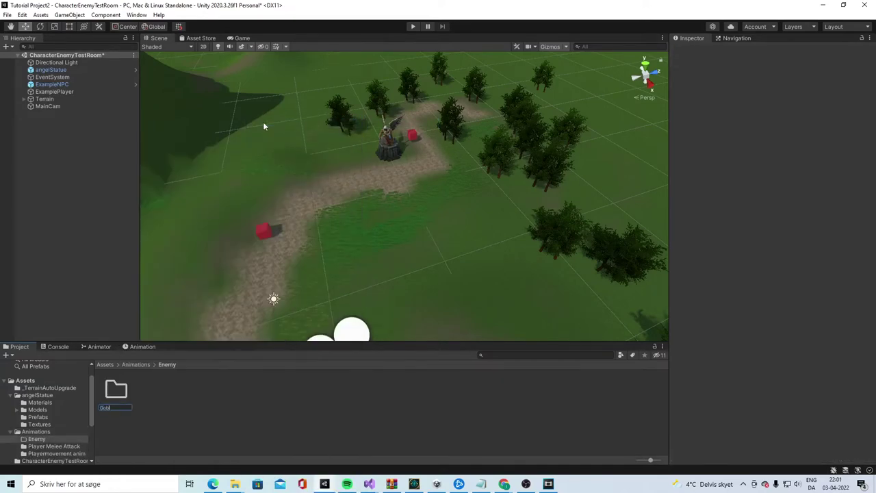
type("Goblins")
key("Return")
double_click(122, 390)
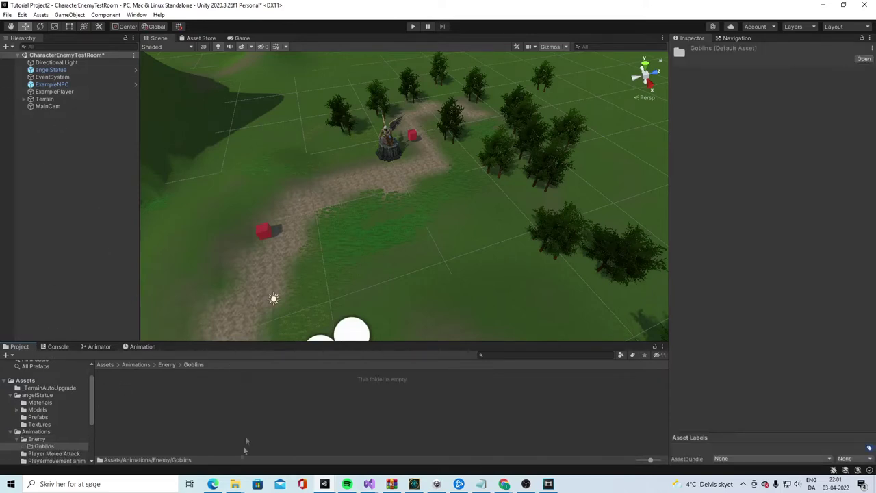
mouse_move(235, 484)
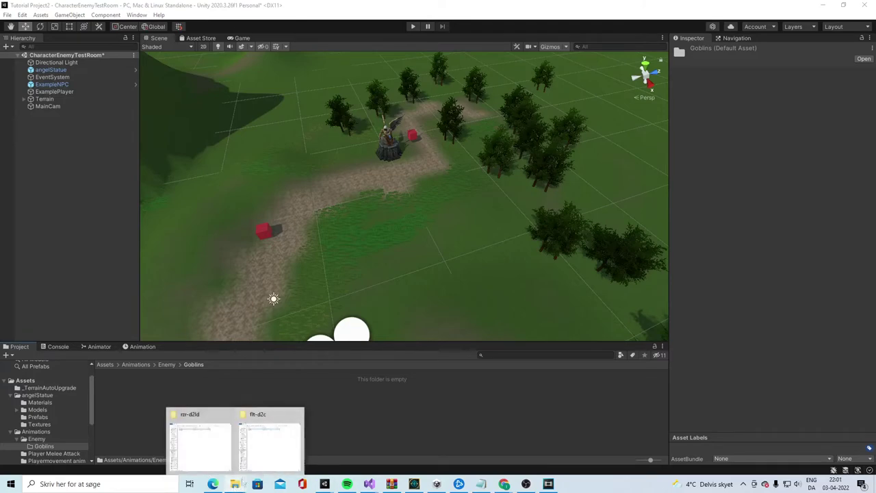
Drag the six downloaded goblin FBX files from Downloads into Unity's Goblins folder, then minimize Explorer
left_click(216, 445)
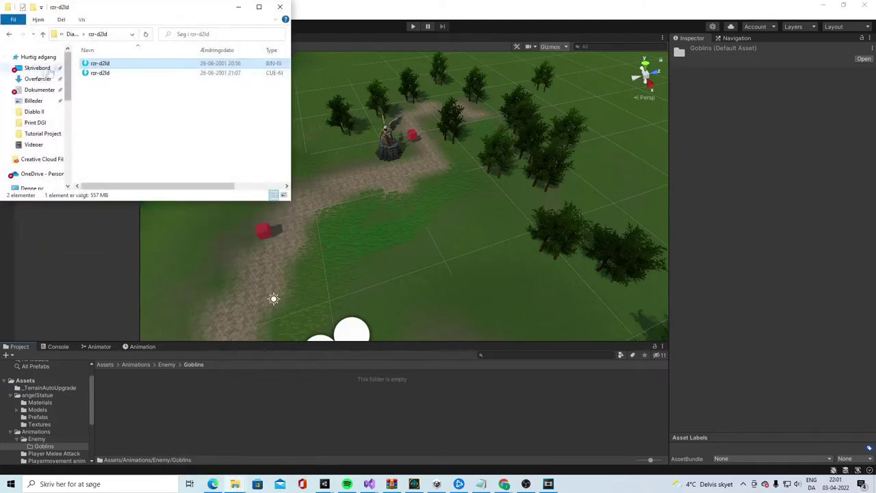
left_click(38, 80)
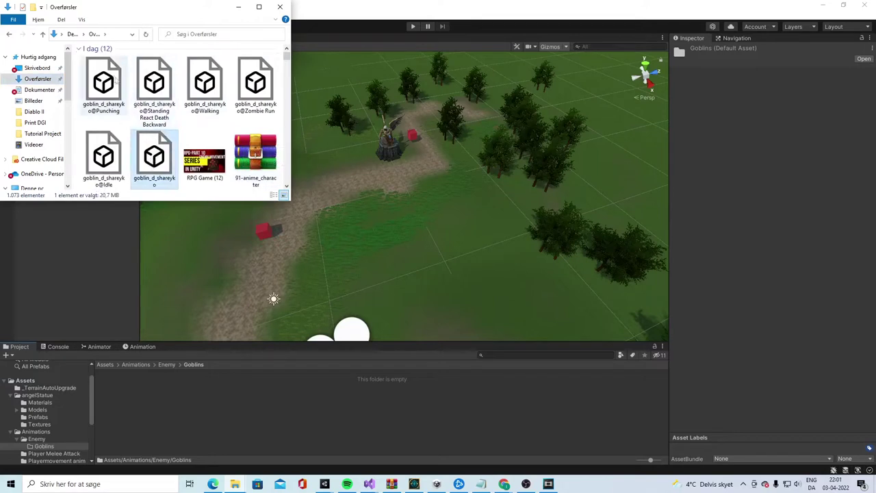
left_click(108, 81, "shift")
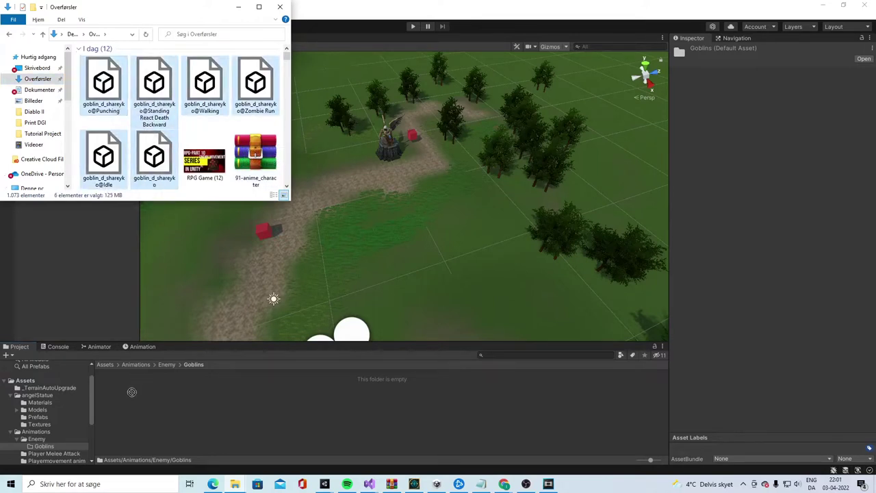
left_click_drag(127, 401, 127, 401)
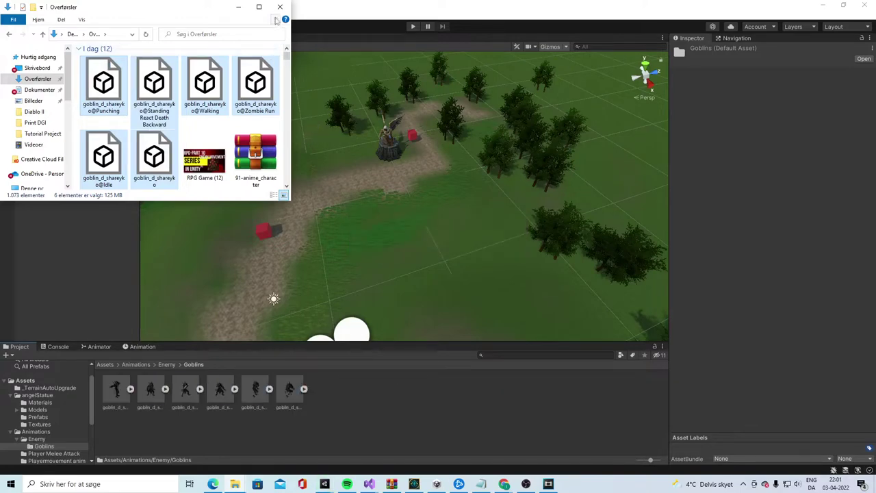
left_click(243, 10)
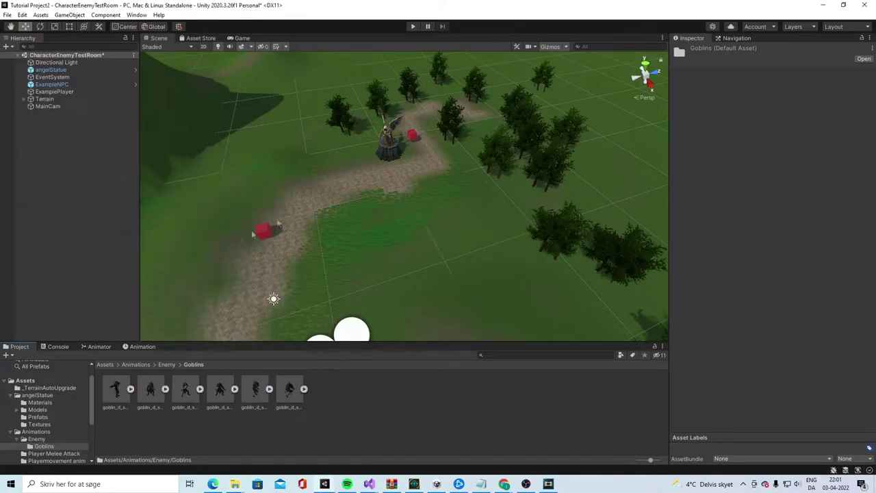
In the ExampleNPC prefab, add the goblin_d_shareyko model as a child, then exit Prefab Mode
left_click(50, 84)
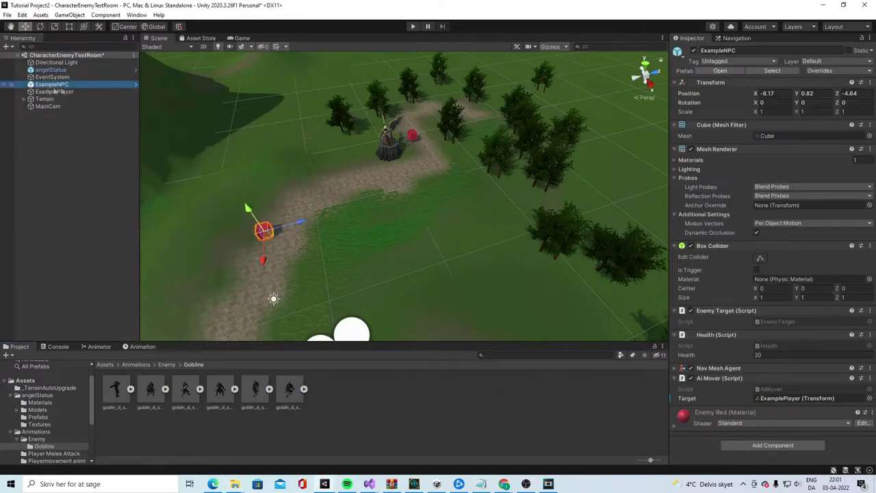
left_click(136, 85)
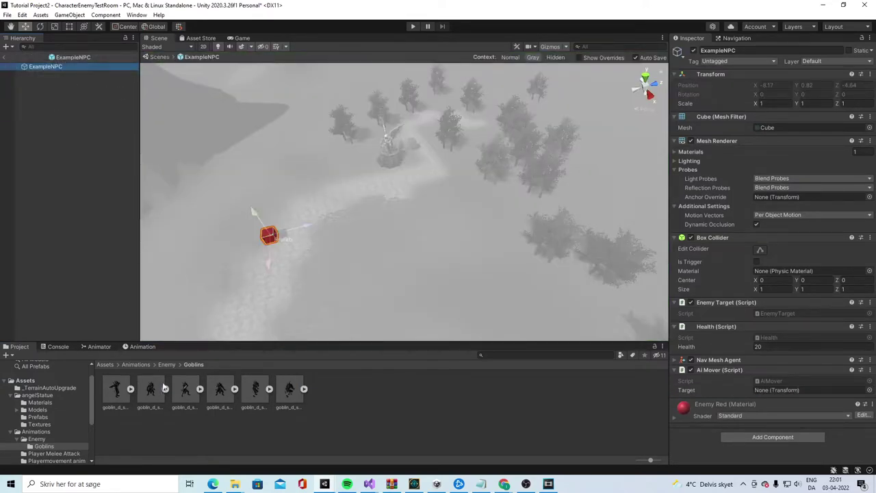
left_click(131, 389)
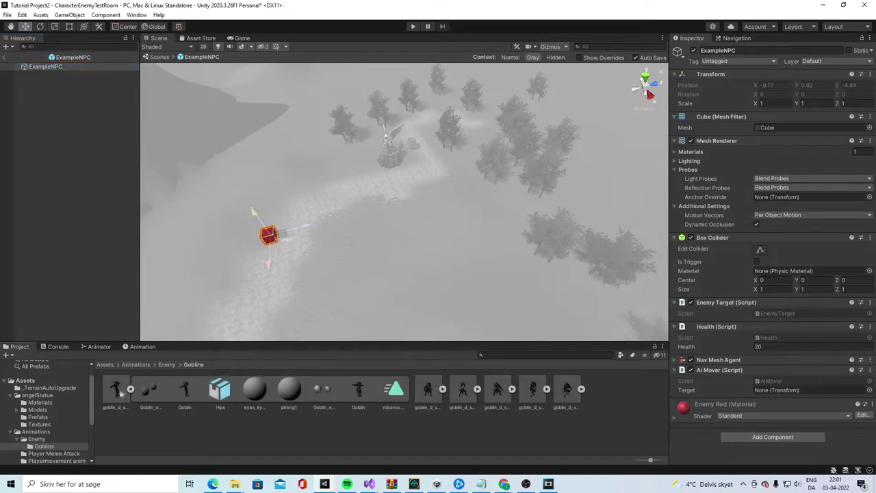
left_click(119, 389)
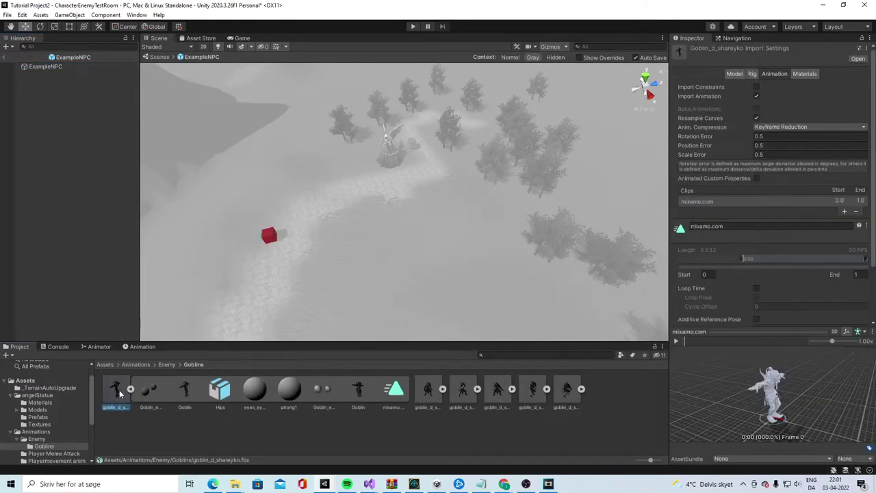
left_click_drag(119, 390, 48, 134)
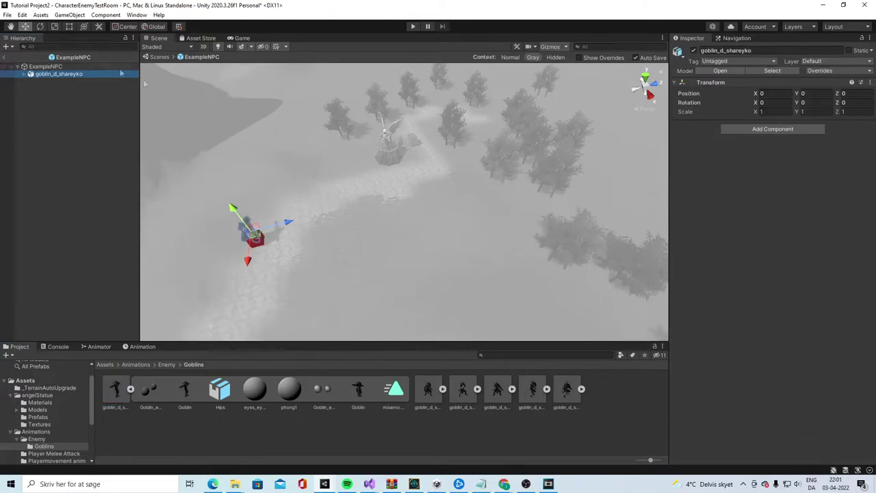
left_click(6, 59)
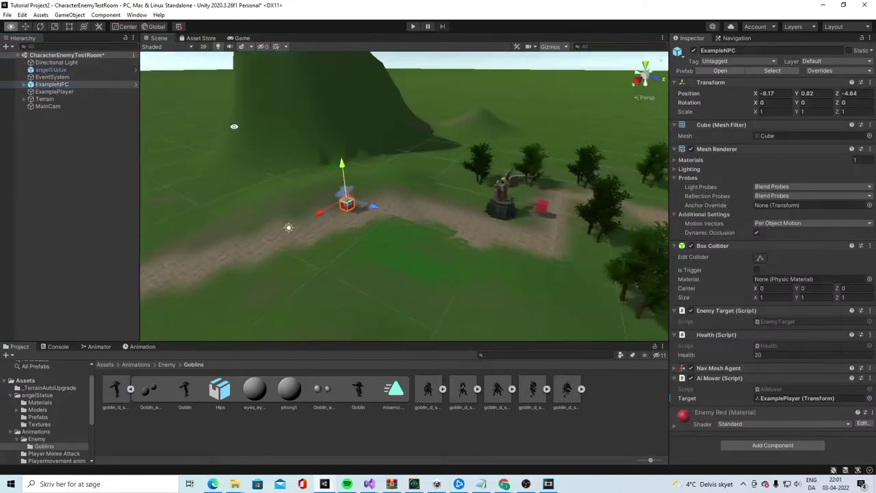
Disable ExampleNPC's Mesh Renderer and Box Collider so only the goblin shows
right_click_drag(616, 225, 359, 69)
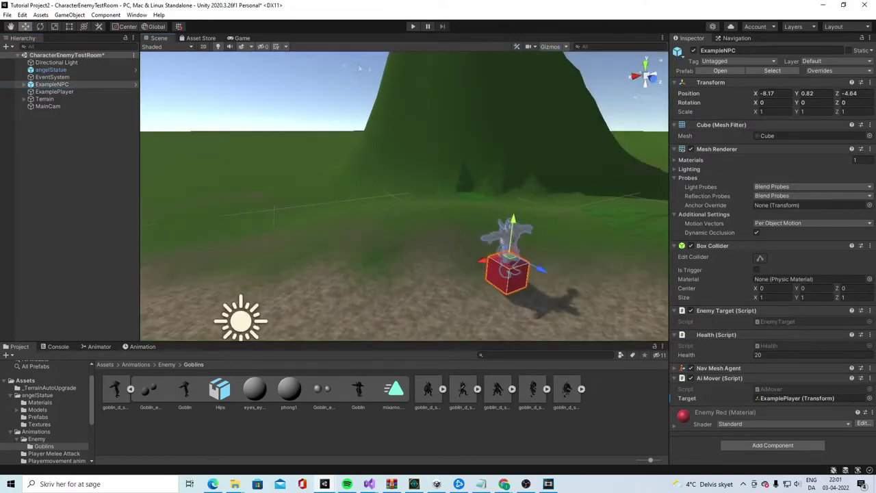
left_click(25, 84)
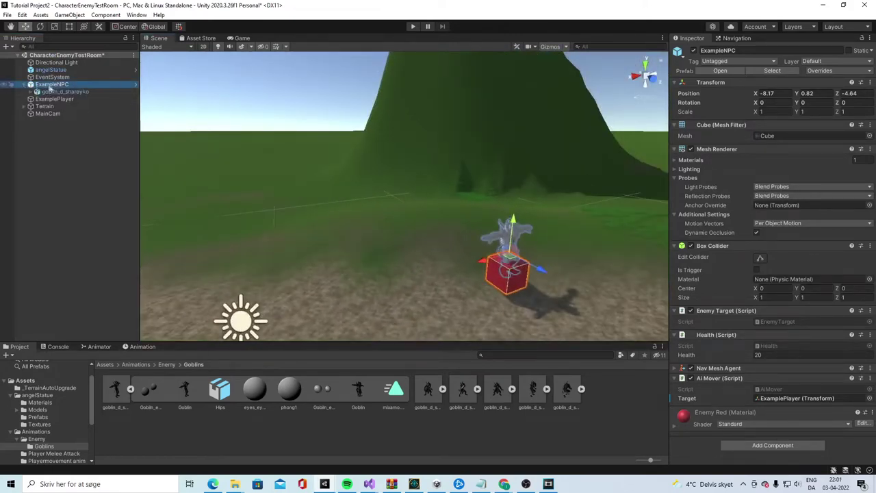
left_click(691, 149)
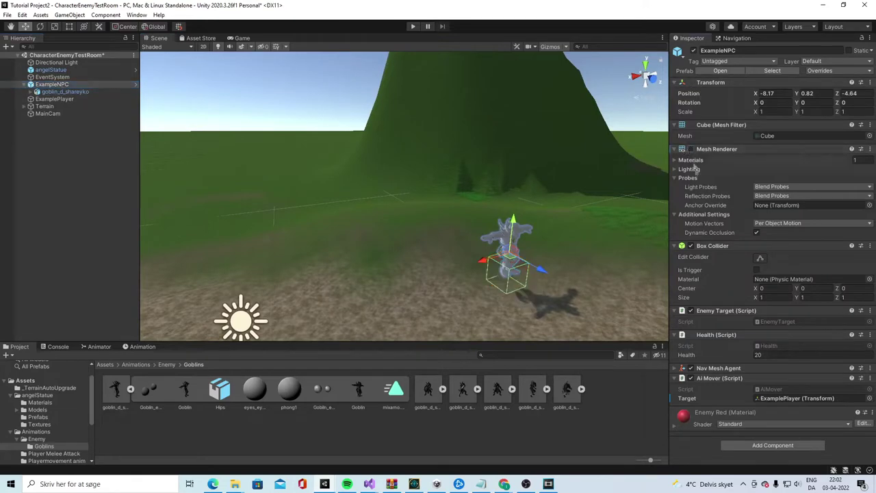
left_click(690, 246)
right_click_drag(581, 257, 399, 47)
Run a quick play-mode test of the scene, then stop it
left_click(482, 216)
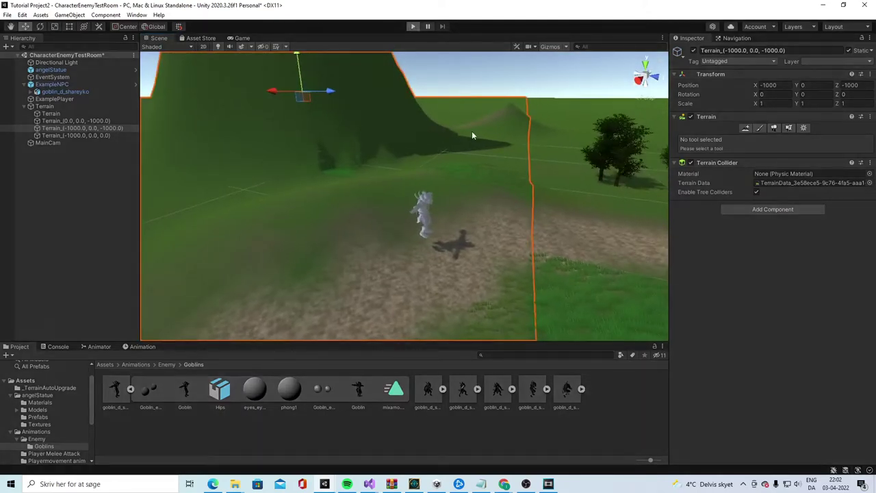
key("ctrl+p")
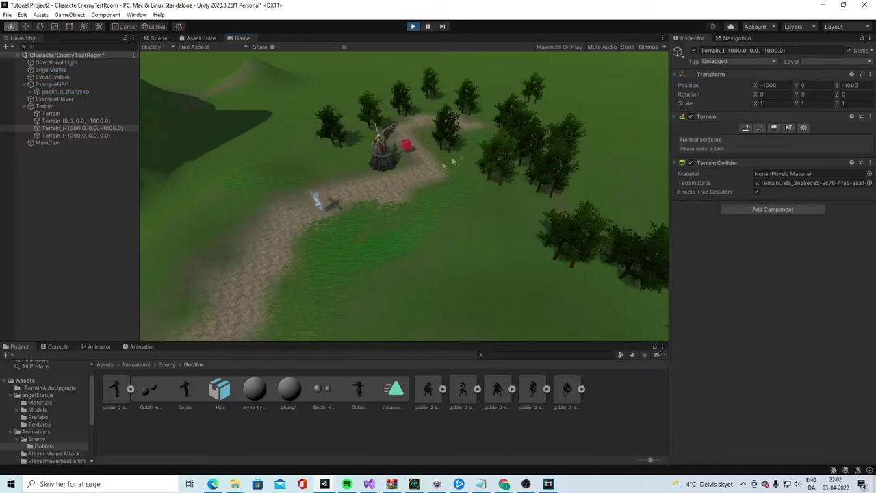
key("ctrl+p")
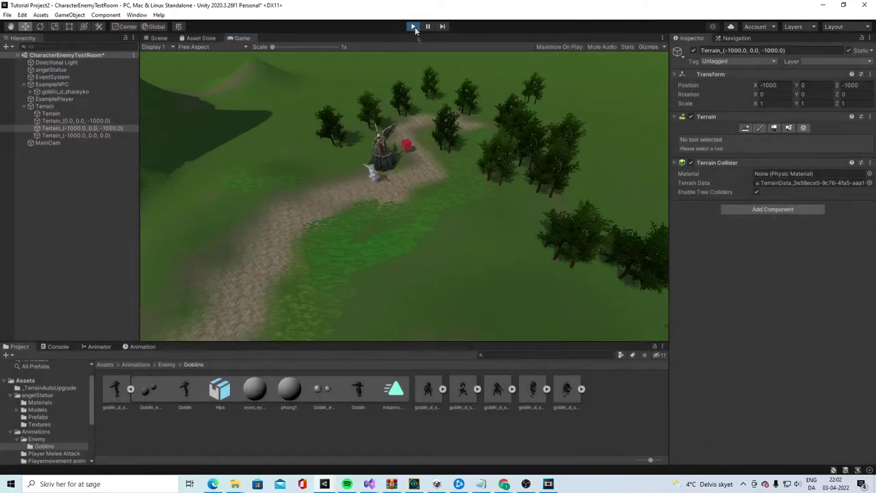
right_click_drag(472, 216, 315, 193)
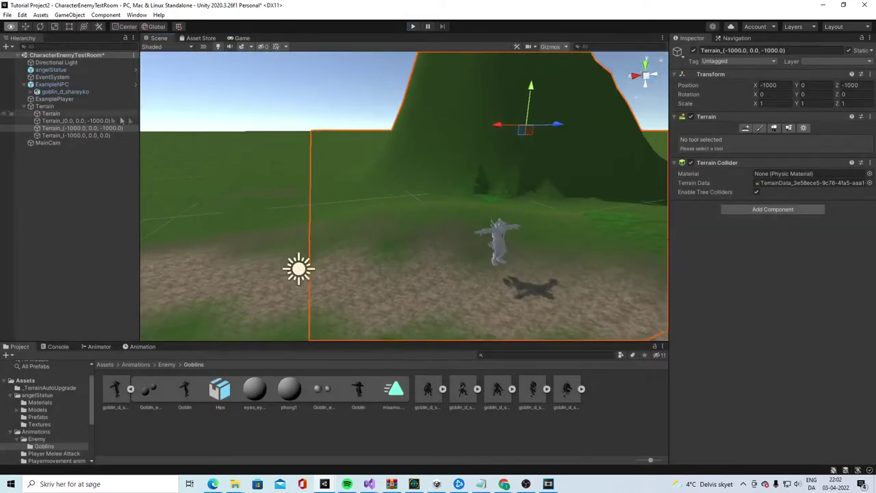
left_click(61, 92)
Add an Animator component to ExampleNPC, then remove it again
left_click(52, 84)
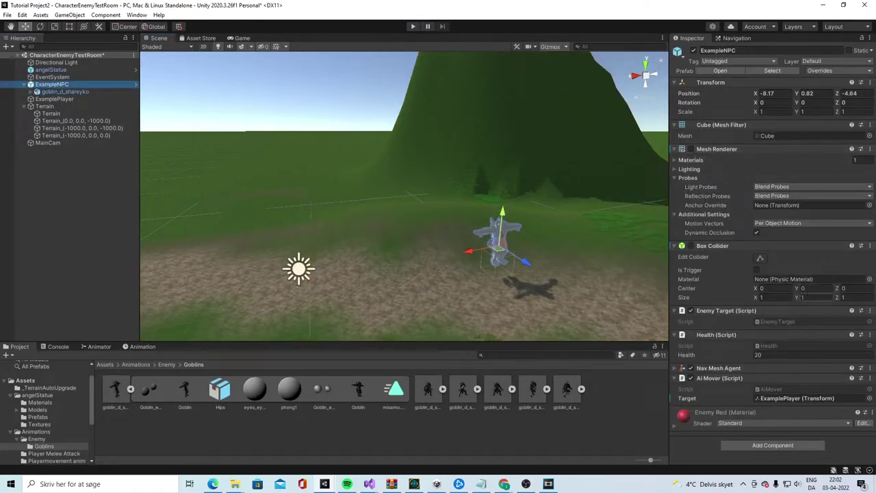
left_click(751, 445)
type("na")
key("BackSpace")
key("BackSpace")
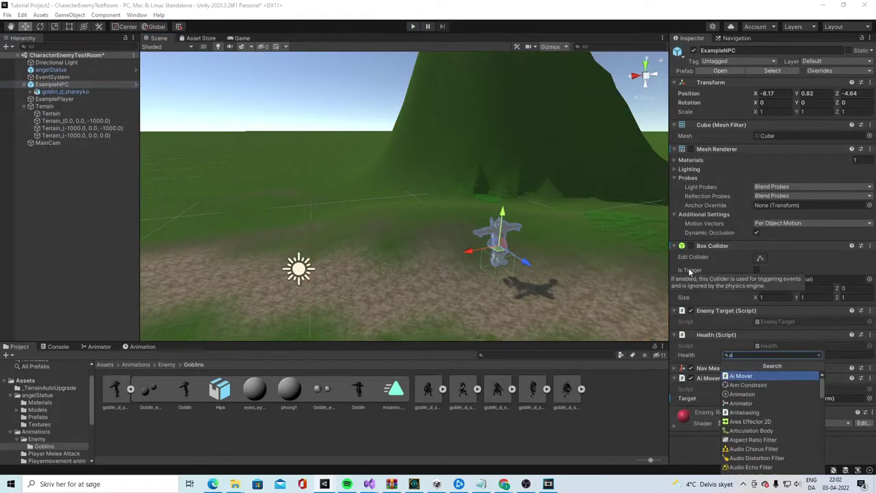
type("ani")
key("Down")
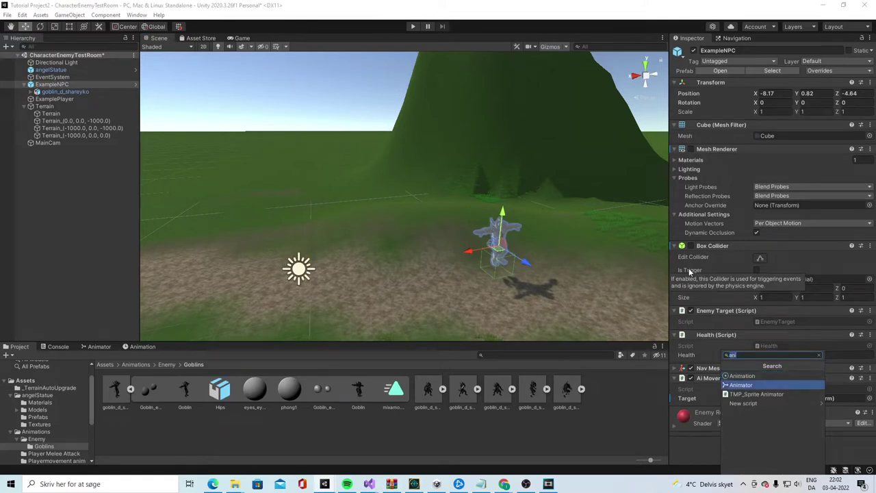
key("Return")
left_click(863, 431)
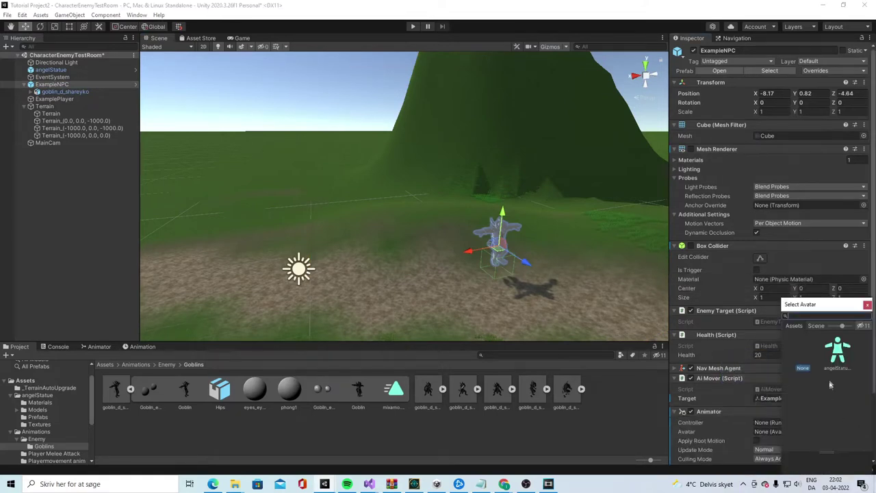
left_click(867, 305)
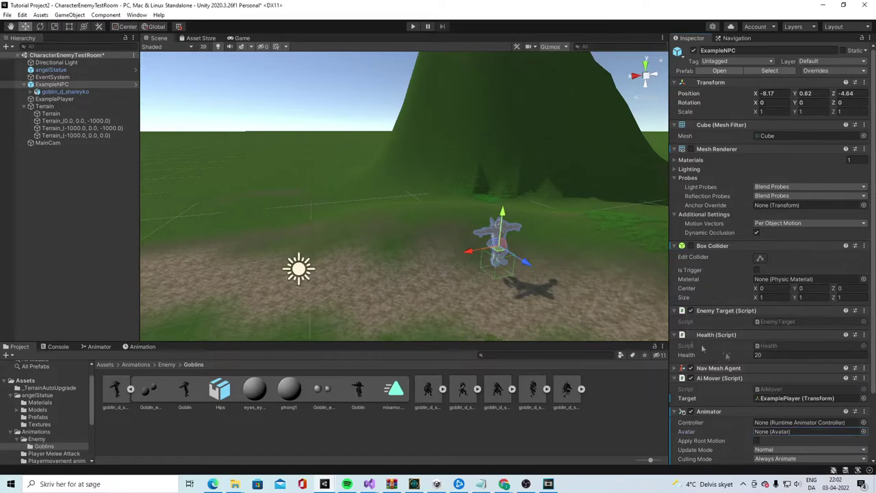
left_click(60, 93)
left_click(53, 85)
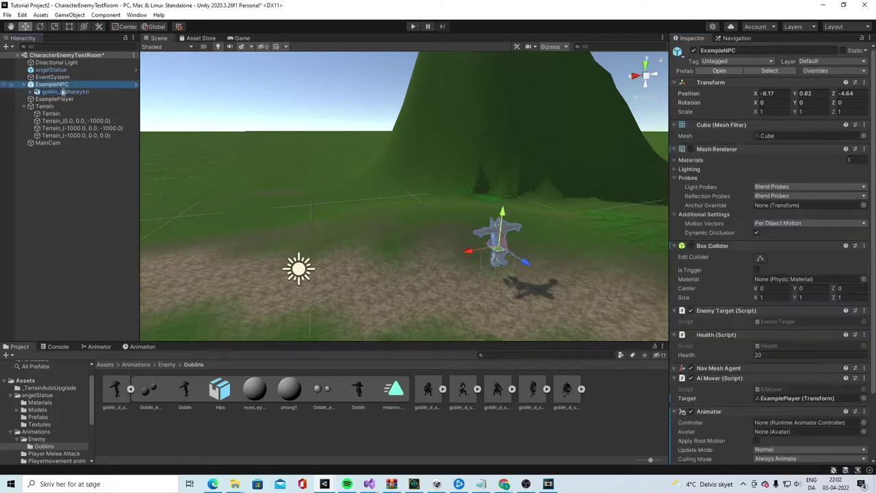
left_click(864, 411)
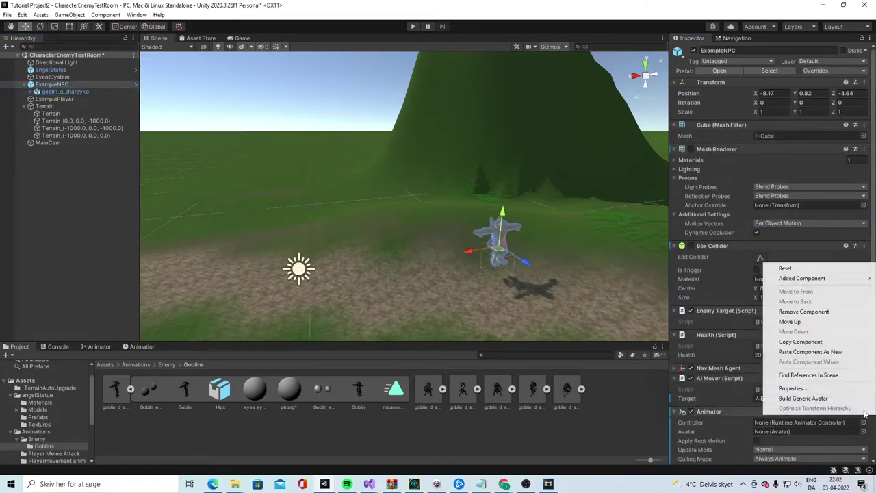
left_click(803, 312)
Add an Animator component to goblin_d_shareyko
left_click(61, 91)
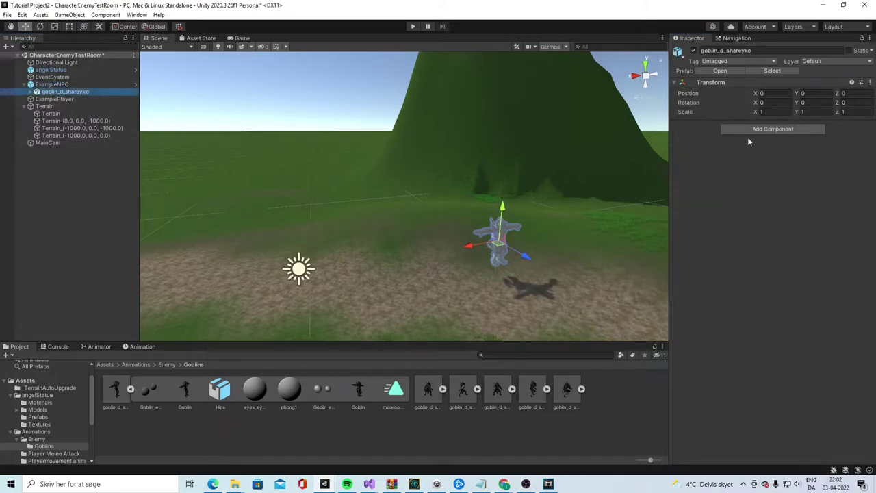
left_click(753, 129)
type("Ani")
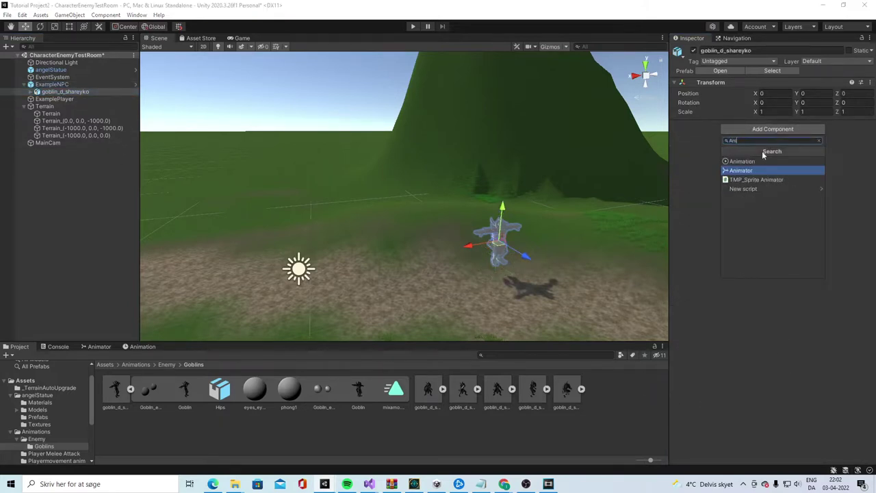
key("Return")
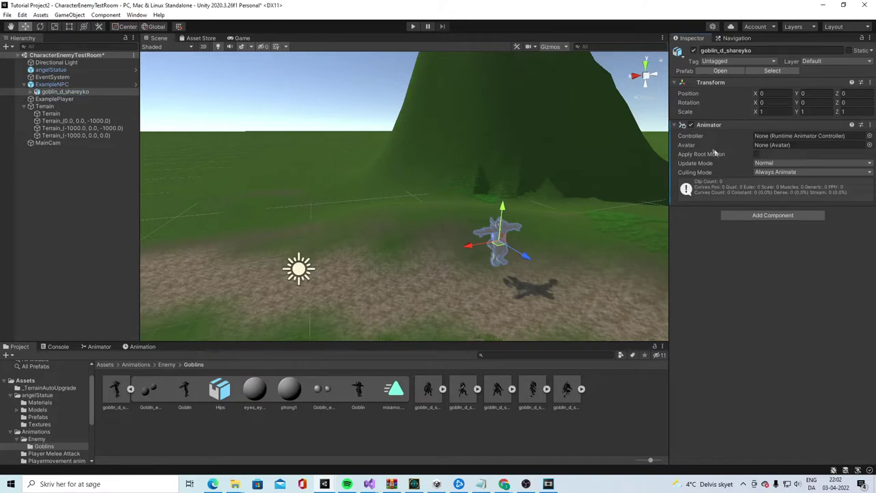
Move the Enemy Target component from ExampleNPC to goblin_d_shareyko
left_click(63, 85)
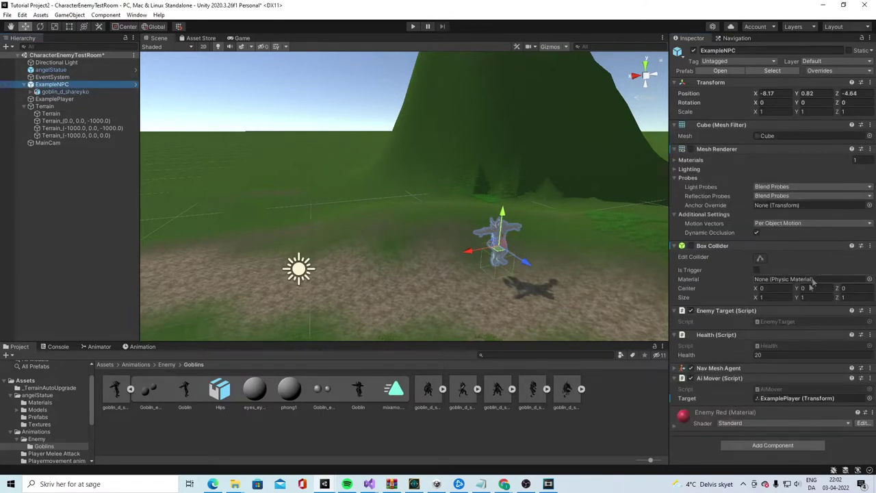
left_click(869, 311)
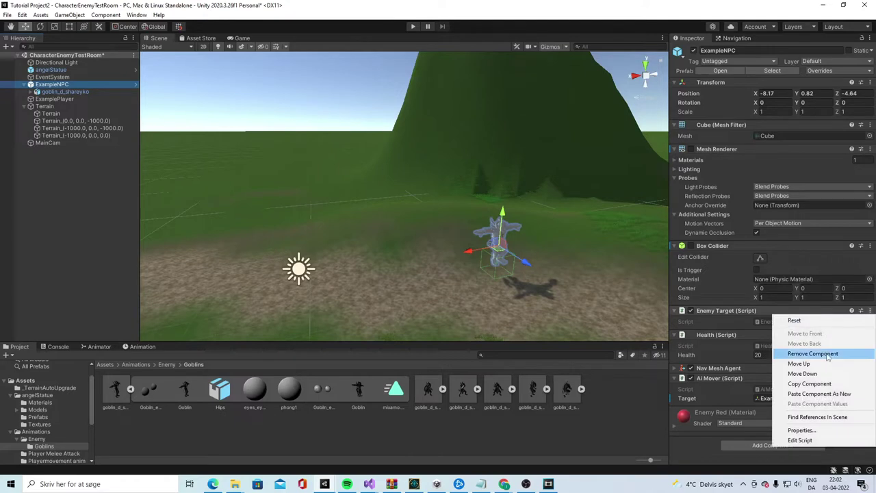
left_click(821, 384)
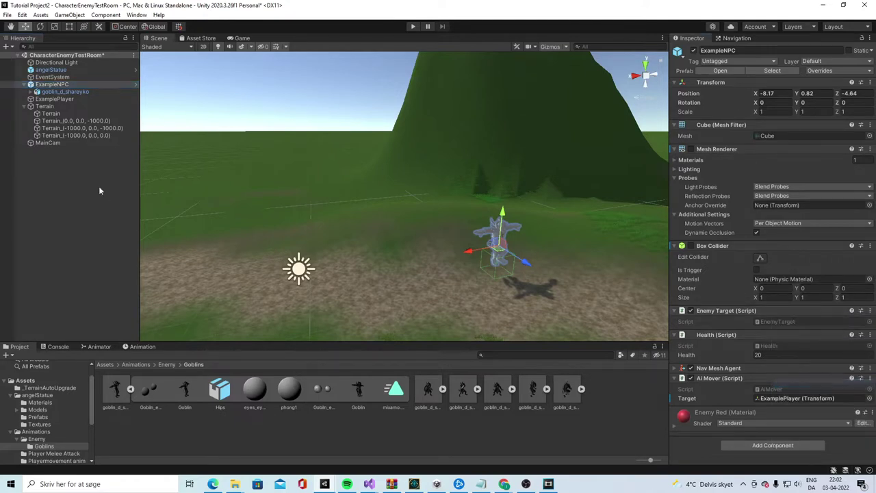
left_click(65, 91)
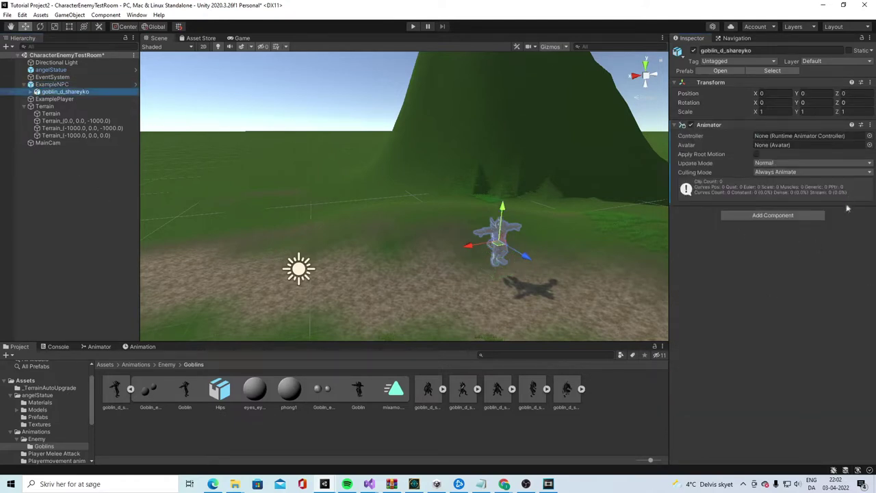
left_click(870, 124)
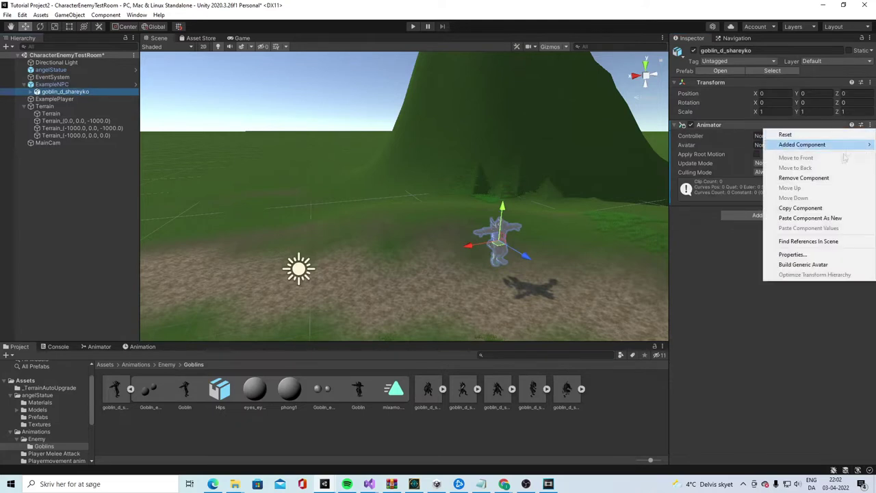
left_click(817, 219)
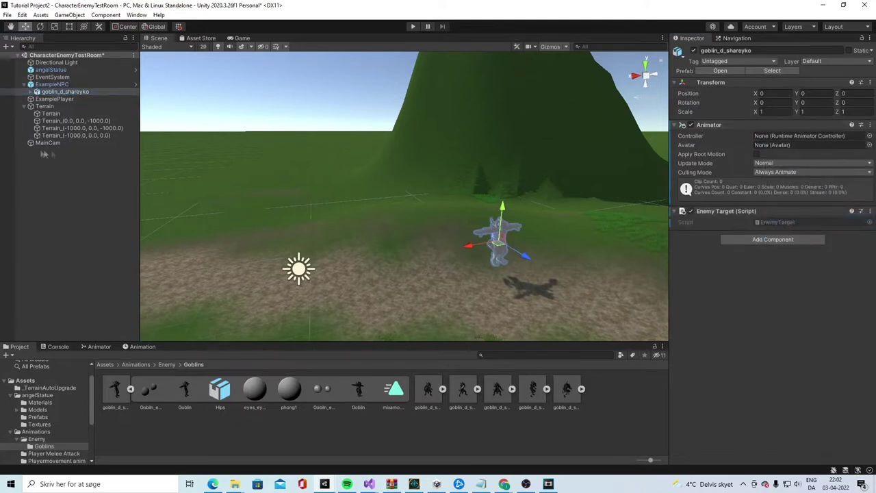
left_click(55, 84)
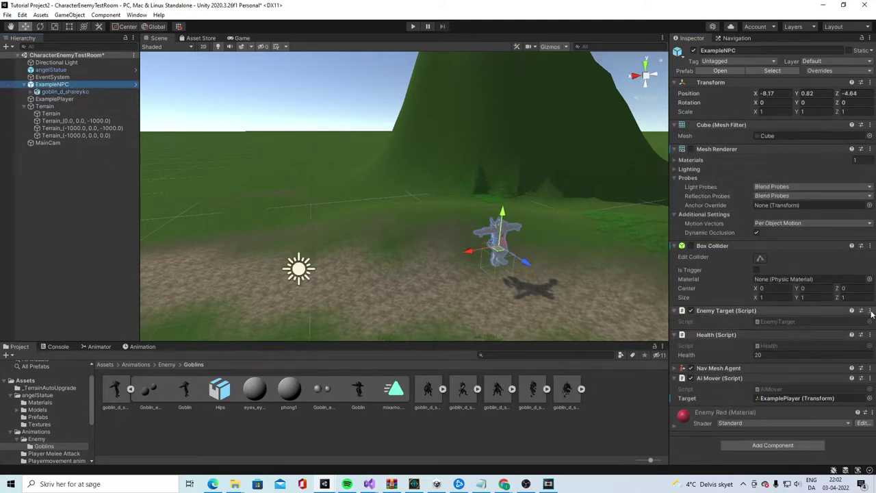
left_click(870, 311)
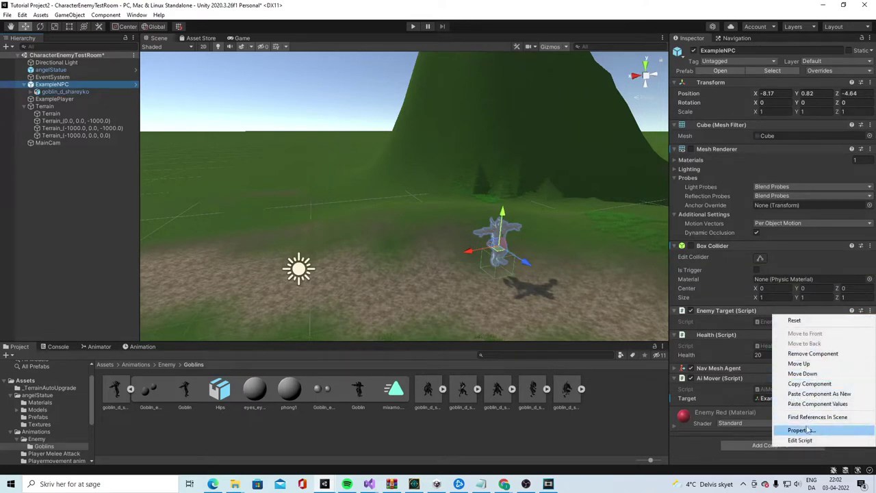
left_click(826, 354)
Move the Health component from ExampleNPC to goblin_d_shareyko
left_click(864, 321)
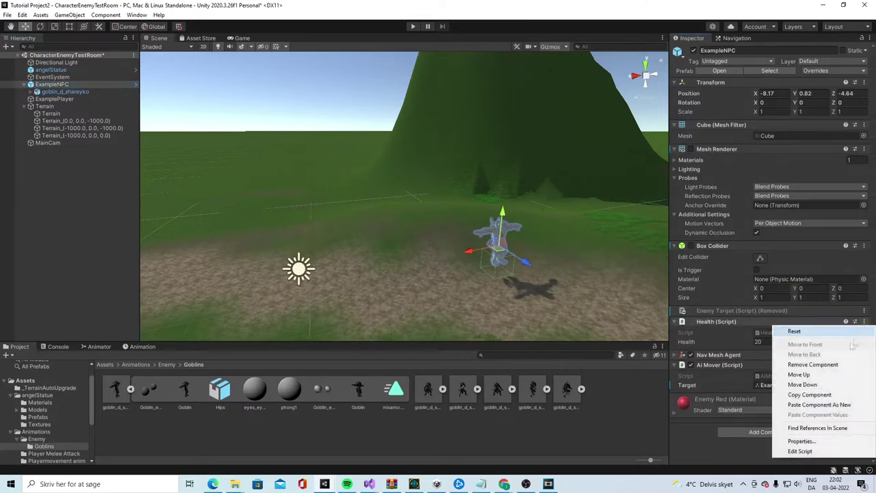
left_click(810, 396)
left_click(113, 92)
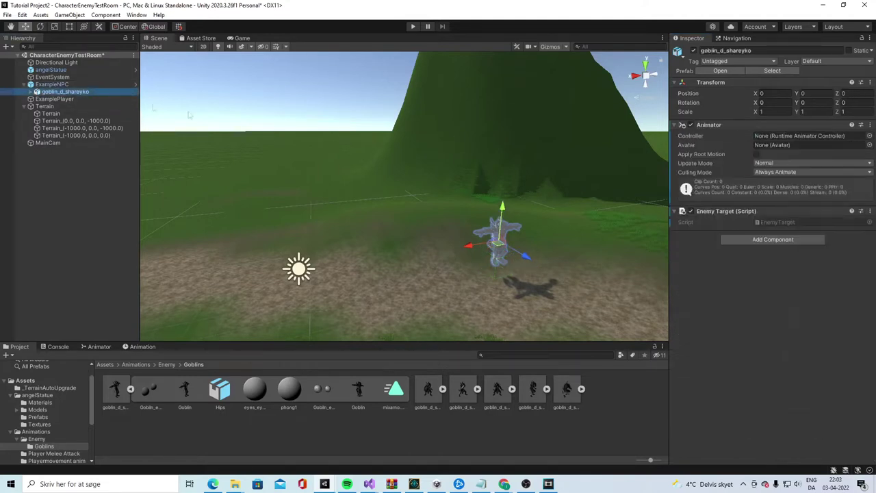
left_click(870, 212)
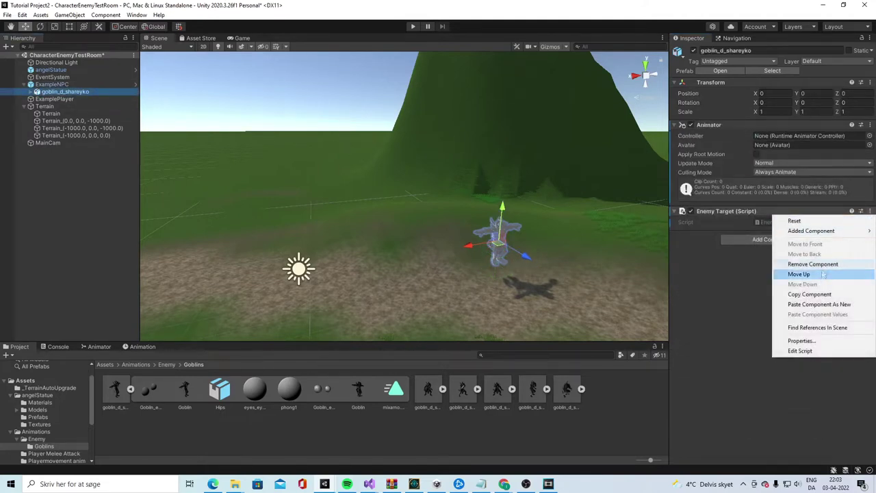
left_click(819, 304)
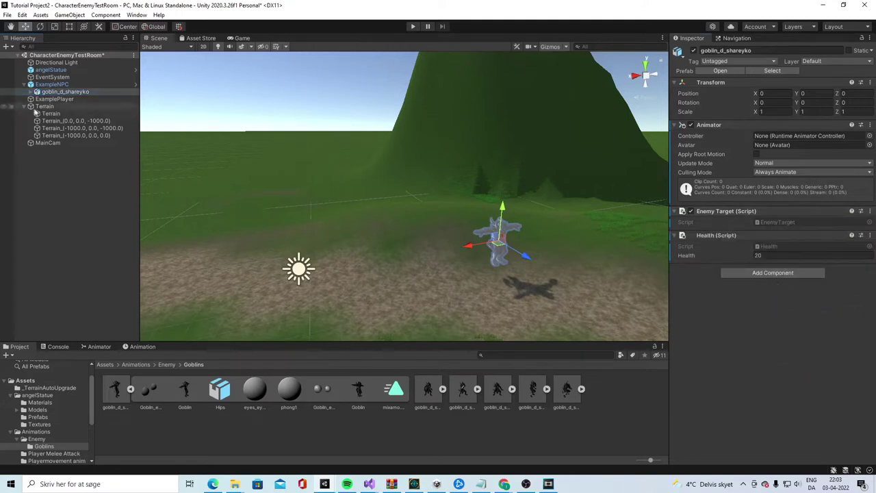
left_click(52, 84)
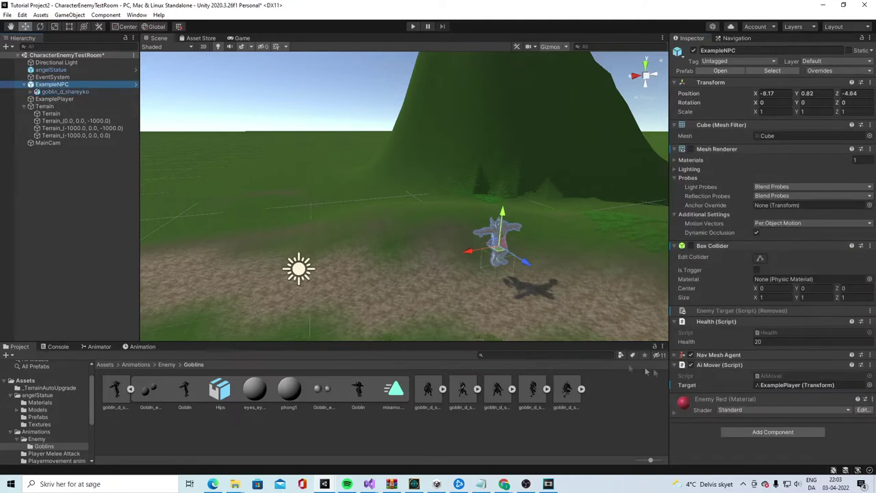
left_click(869, 321)
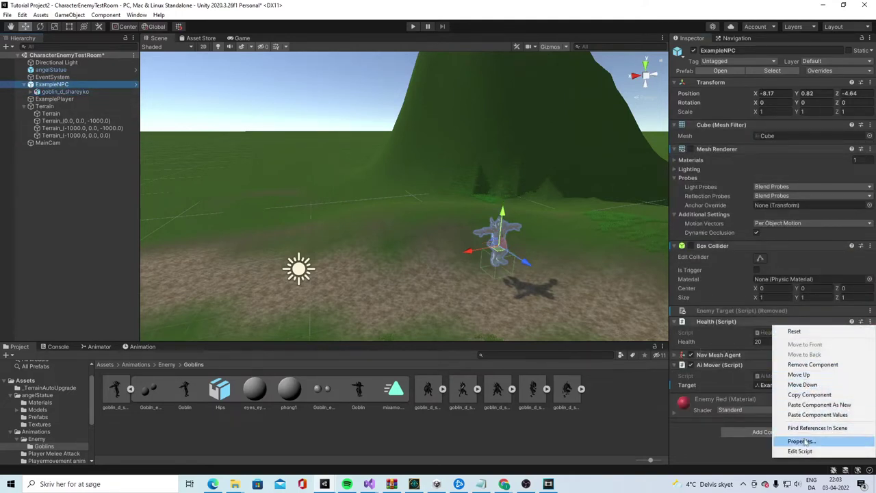
left_click(812, 364)
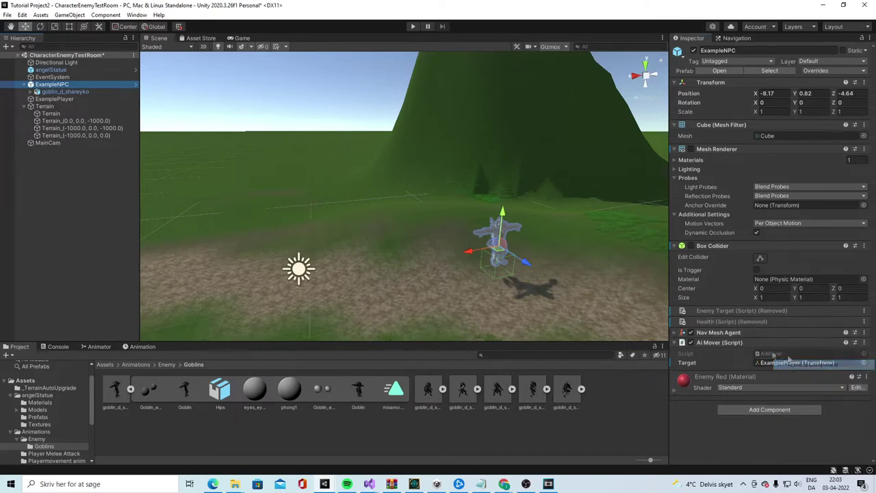
Copy ExampleNPC's Nav Mesh Agent to paste onto goblin_d_shareyko
left_click(863, 332)
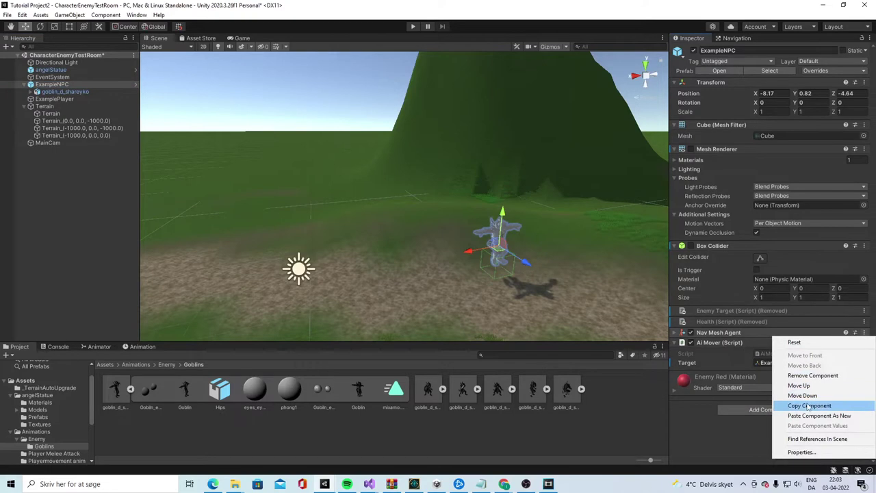
left_click(808, 405)
left_click(65, 92)
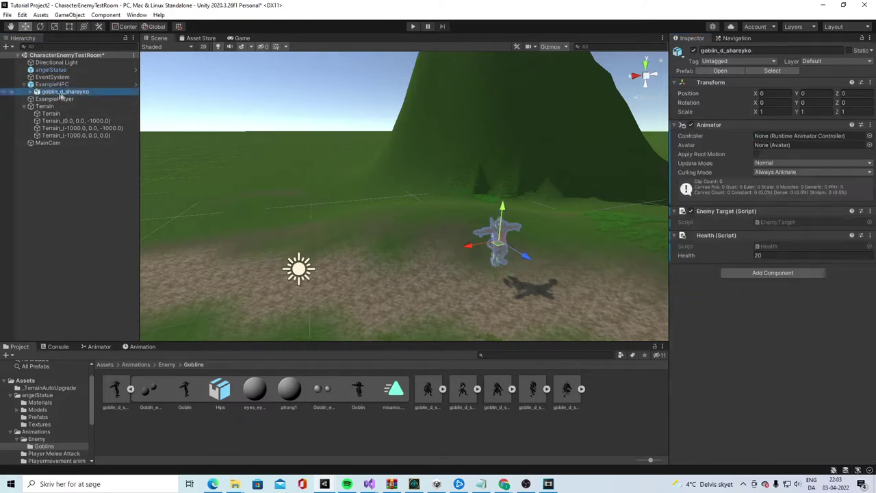
left_click(869, 235)
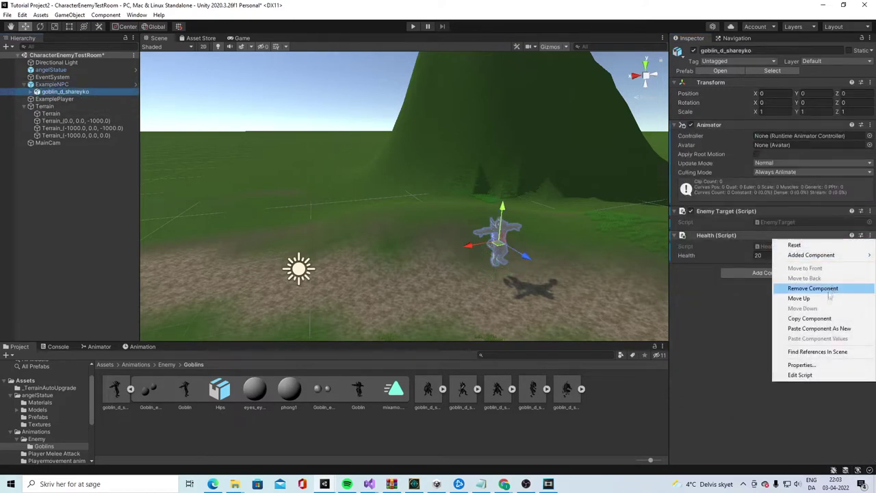
Paste the Nav Mesh Agent onto the goblin, then remove it from ExampleNPC
left_click(819, 328)
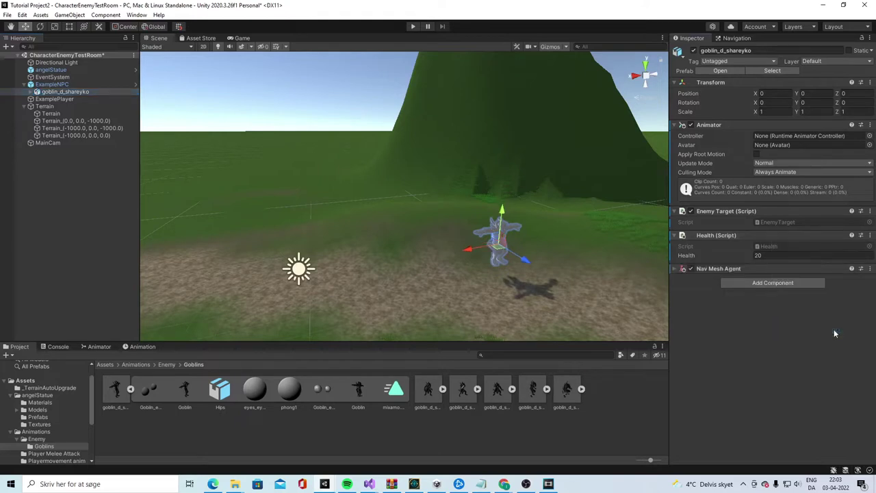
left_click(52, 84)
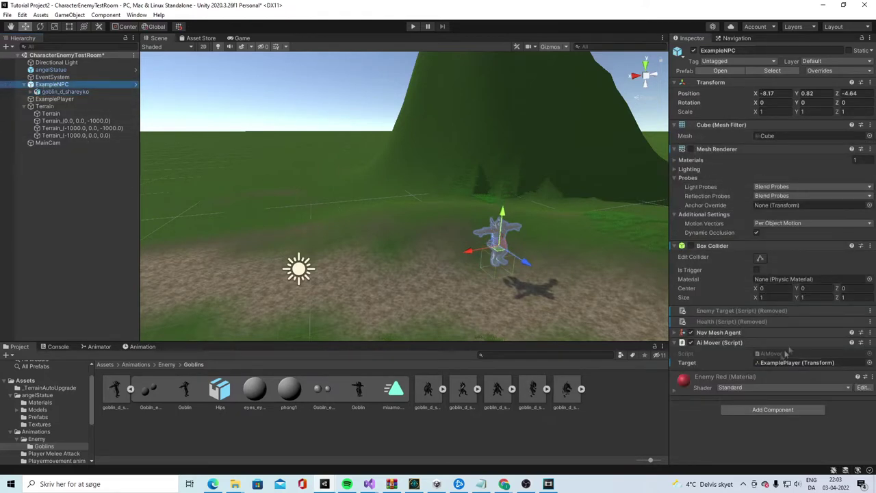
left_click(863, 343)
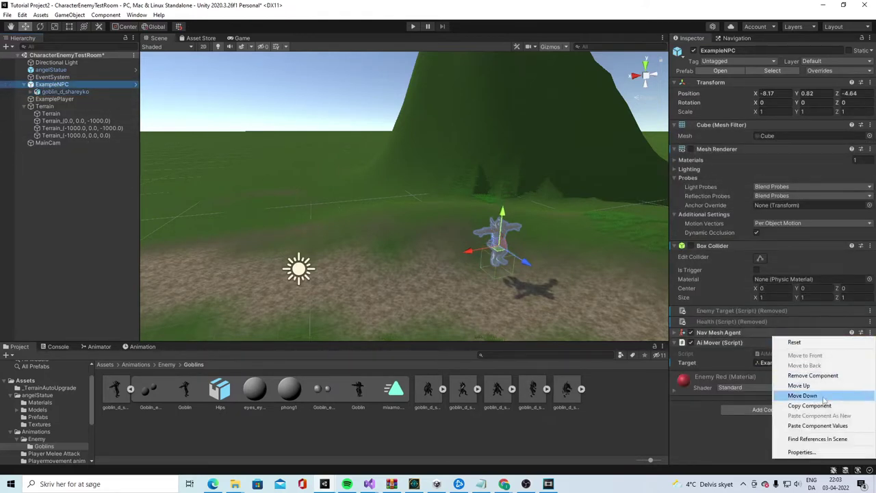
left_click(812, 375)
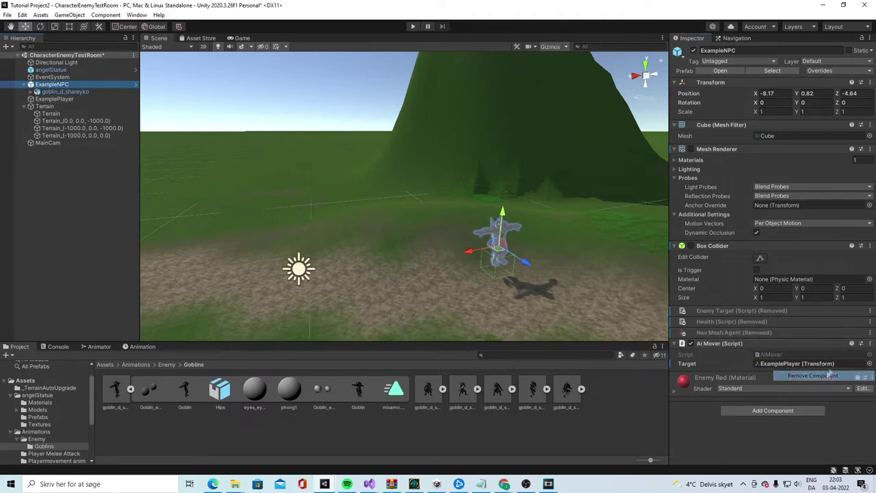
Copy ExampleNPC's Ai Mover and paste it as a new component on the goblin
left_click(862, 344)
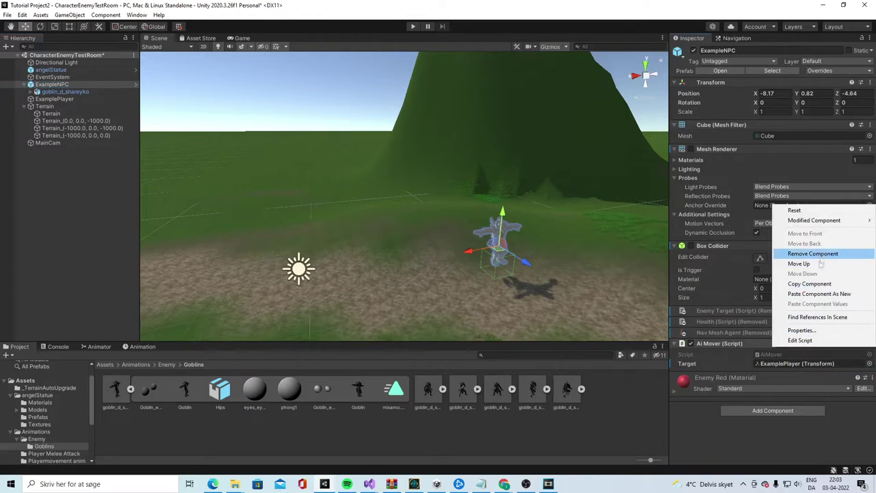
left_click(809, 283)
left_click(65, 92)
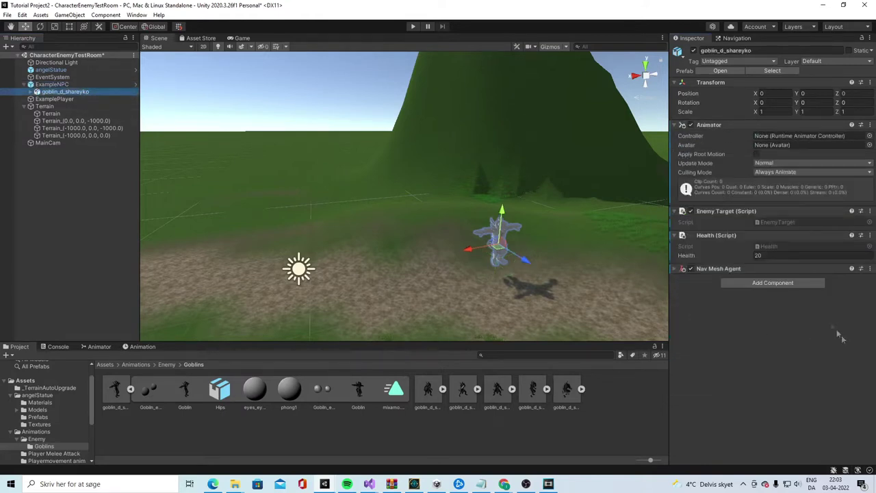
left_click(870, 269)
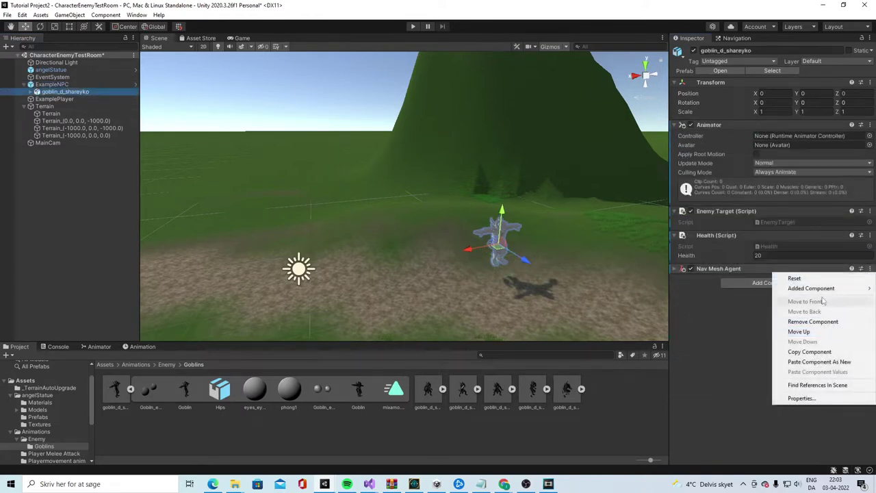
left_click(819, 361)
Remove the Ai Mover component from ExampleNPC, leaving the Enemy Red material unchanged
left_click(54, 84)
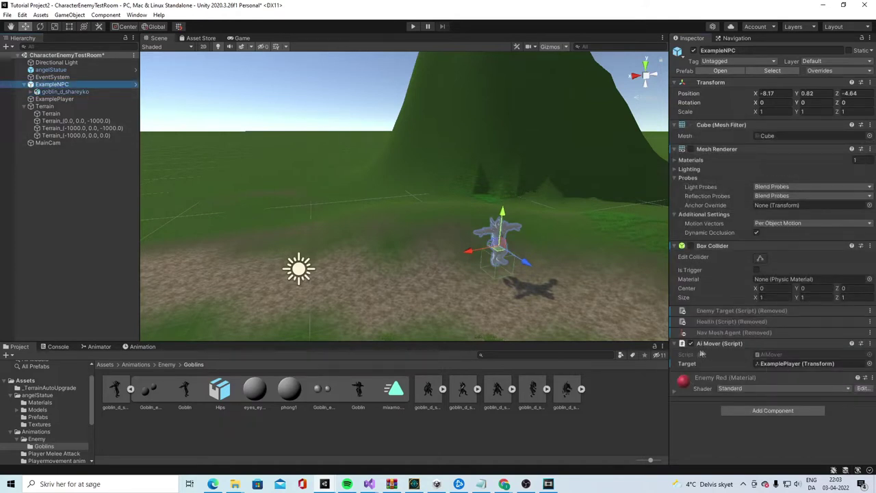
left_click(868, 344)
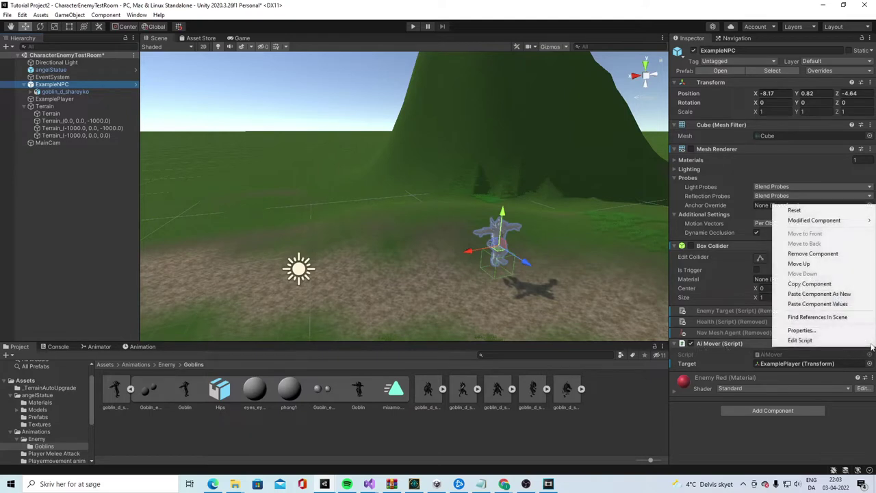
left_click(820, 253)
left_click(869, 355)
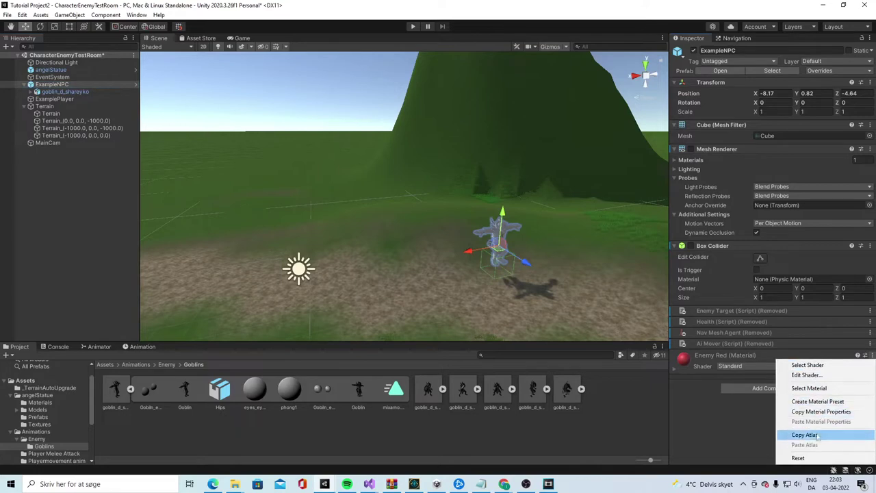
left_click(706, 422)
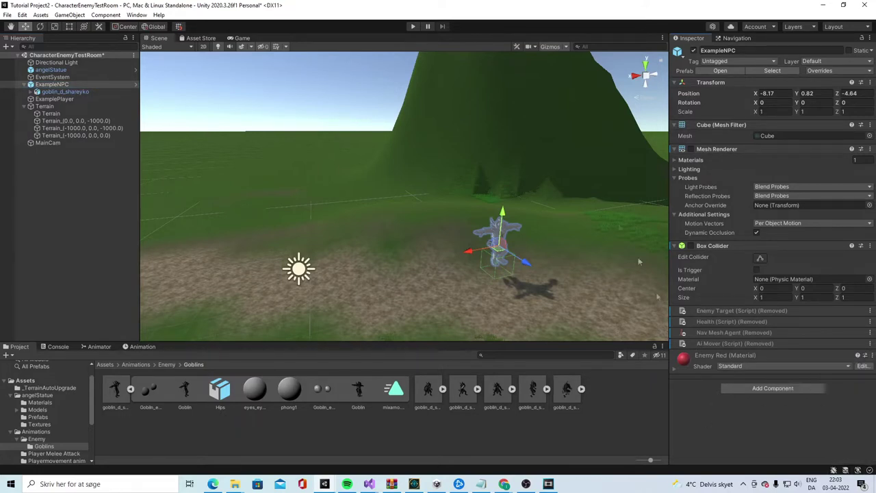
Apply all pending overrides to the ExampleNPC prefab
left_click(836, 70)
left_click(845, 233)
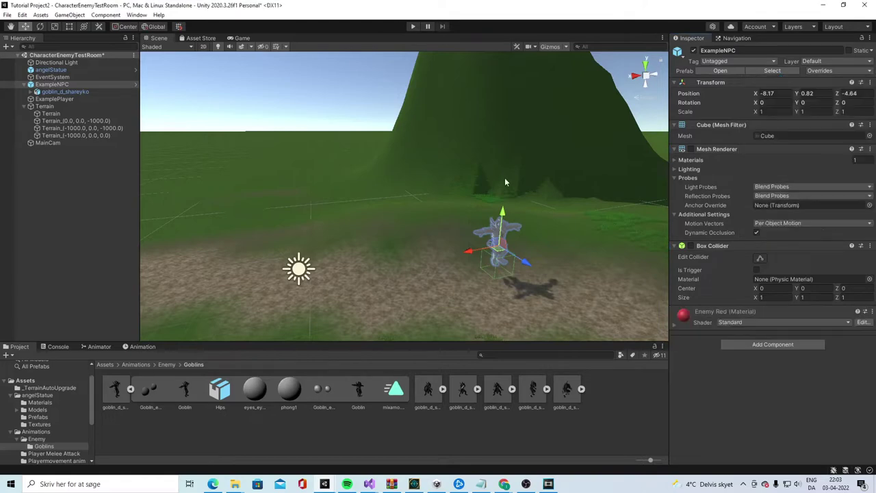
right_click_drag(393, 185, 465, 145)
Play-test the scene to watch the goblin follow the path, then stop
key("ctrl+p")
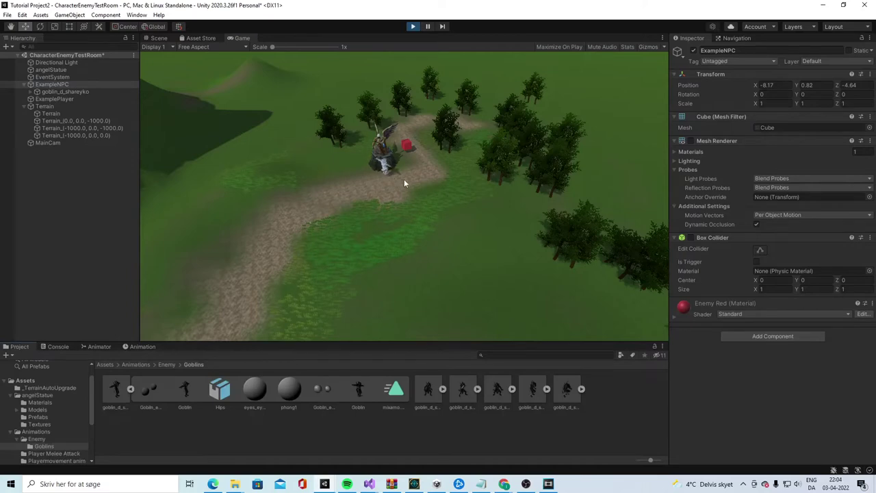
left_click(412, 26)
left_click(81, 92)
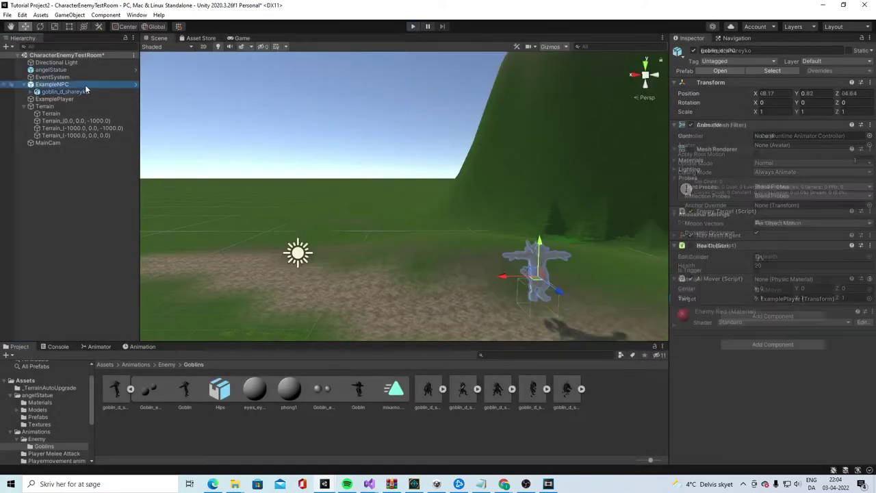
left_click(54, 84)
left_click(109, 365)
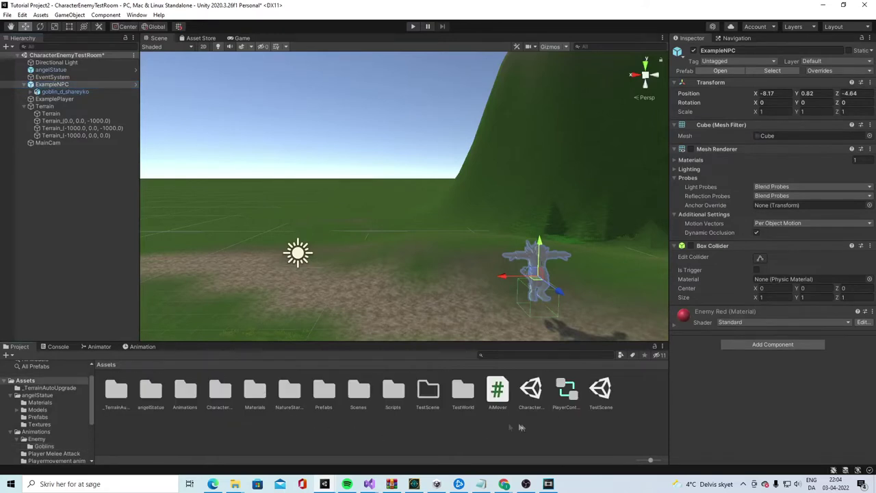
Create an animator controller named Goblin in Animations/Enemy/Goblins
double_click(195, 388)
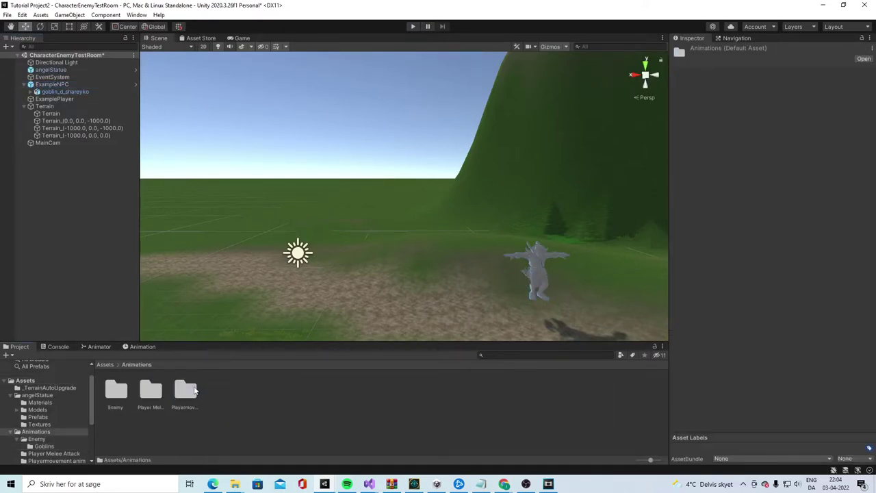
double_click(116, 390)
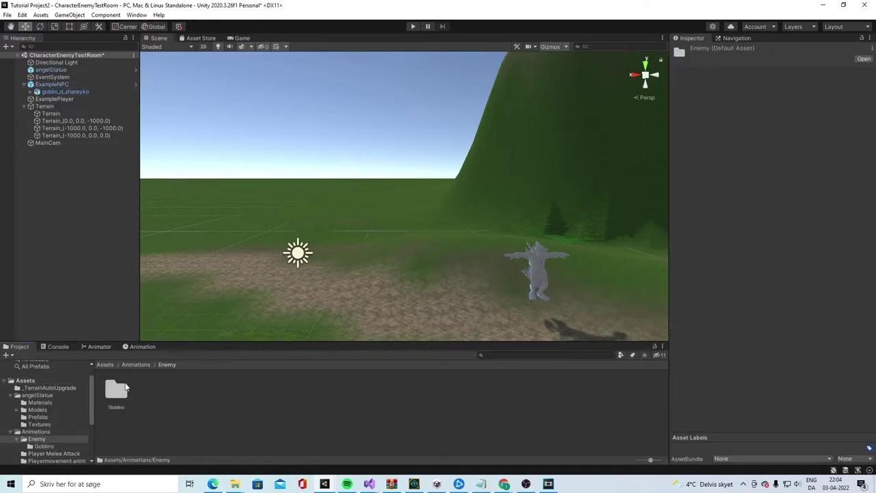
double_click(117, 390)
left_click(130, 389)
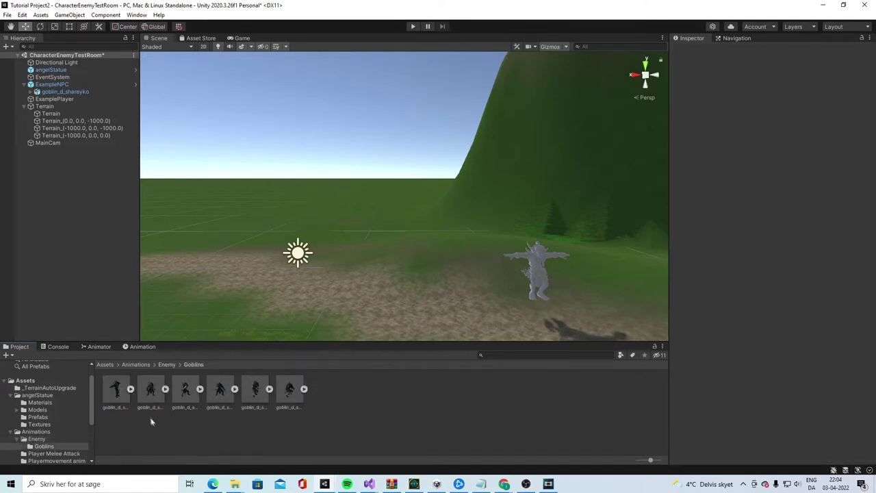
right_click(146, 423)
mouse_move(233, 185)
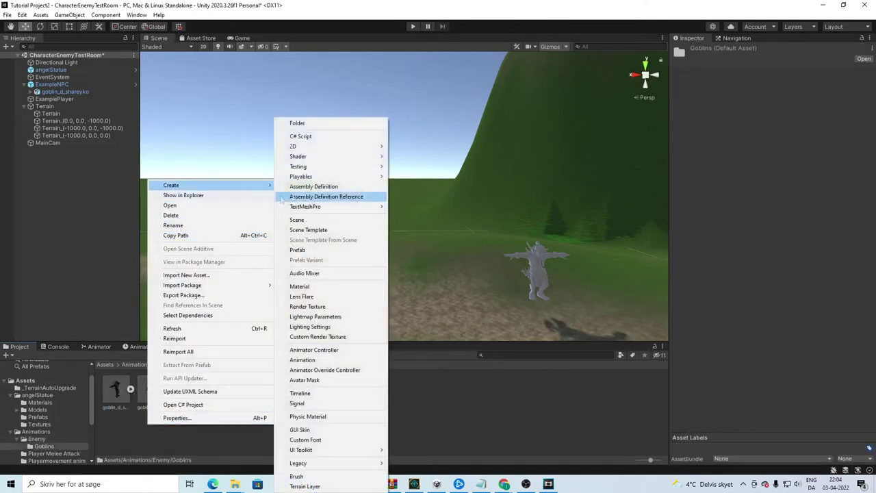
left_click(313, 350)
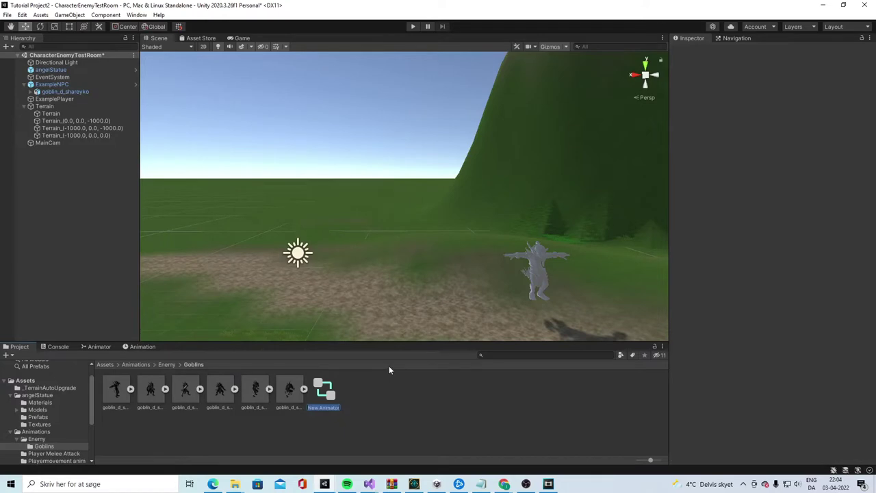
type("Goblin")
key("Return")
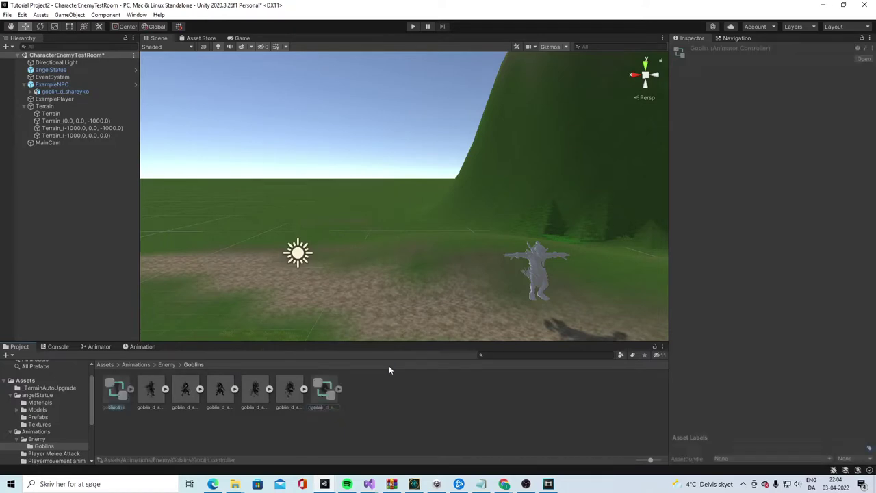
Assign the Goblin controller to the goblin's Animator and open it for editing
left_click(80, 93)
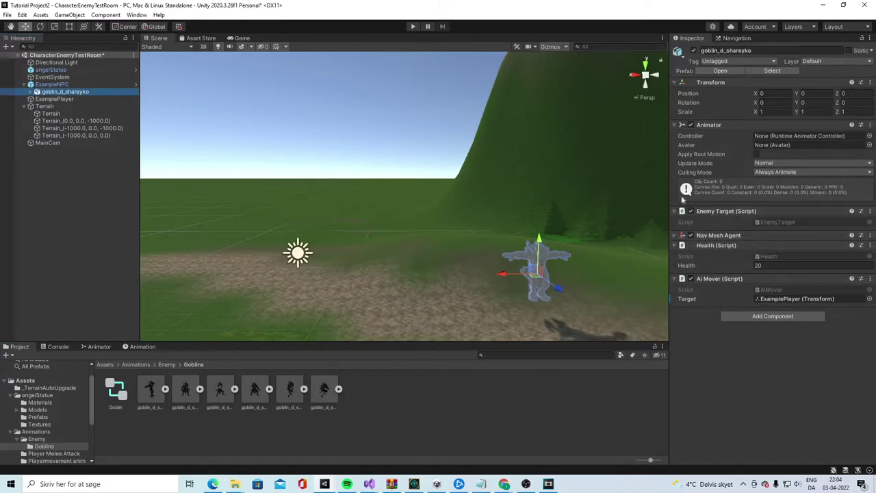
left_click_drag(116, 391, 825, 141)
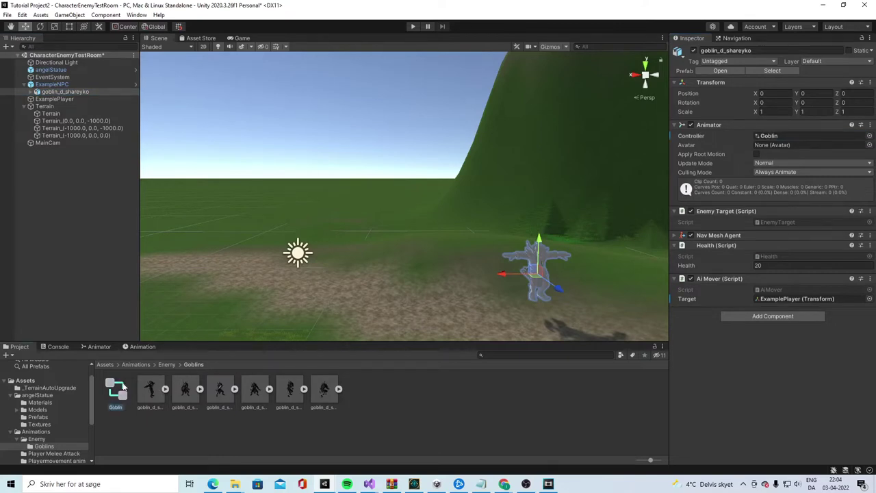
double_click(117, 390)
Create a Blend Tree state and rename its parameter to ForwardSpeed
right_click(386, 384)
mouse_move(438, 387)
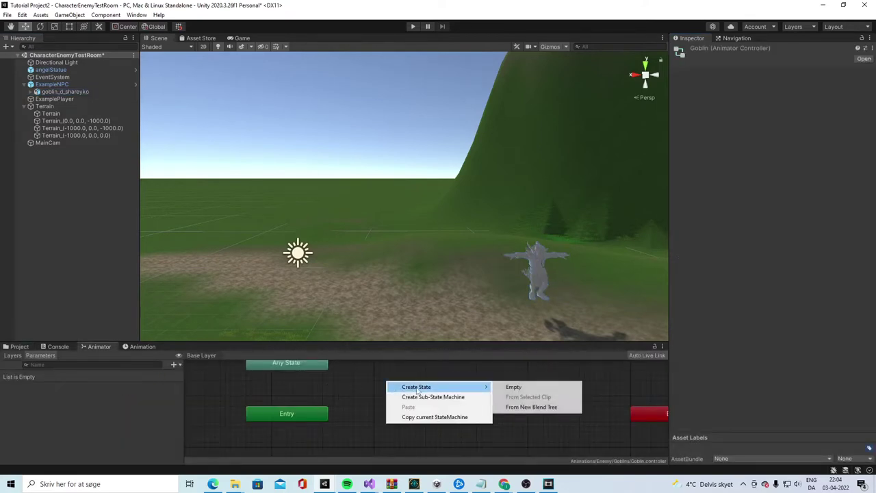
left_click(540, 407)
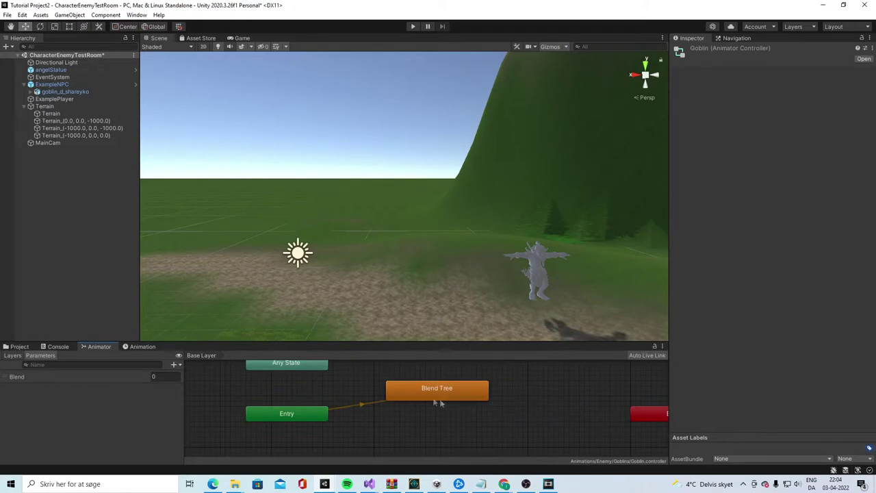
double_click(432, 390)
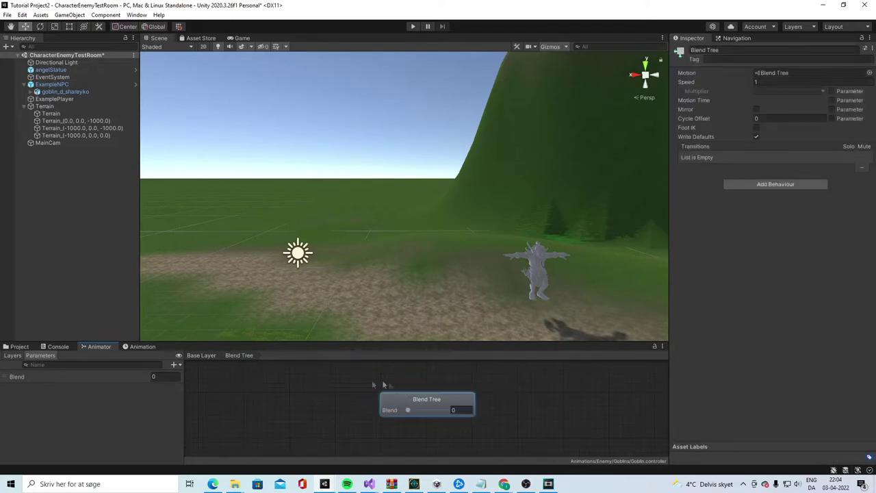
double_click(21, 377)
type("Forw")
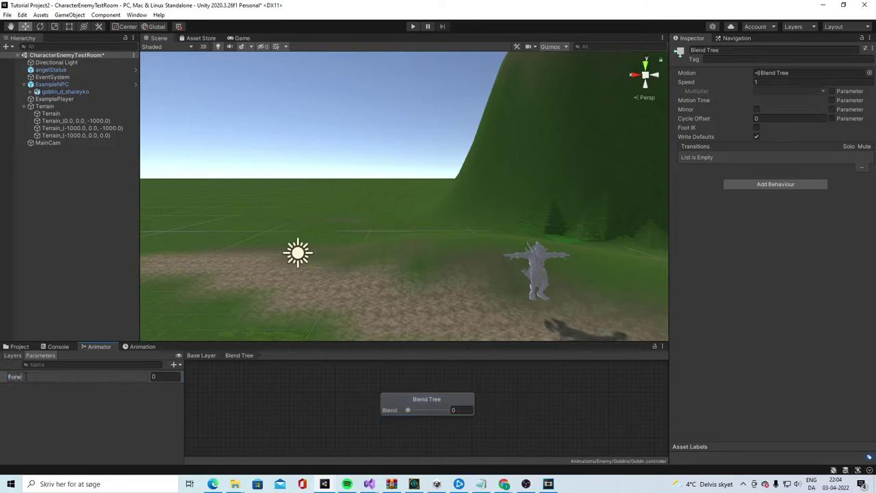
type("ardSpeed")
key("Return")
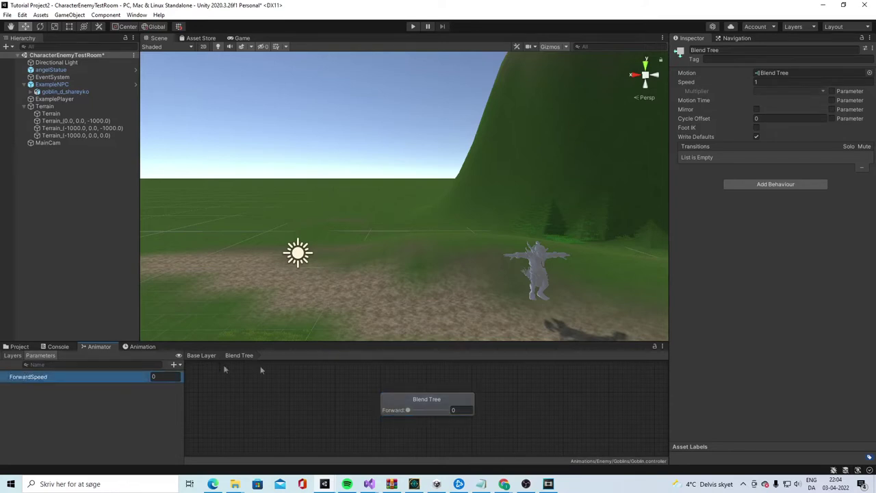
Add Idle as the first motion in the blend tree
left_click(432, 406)
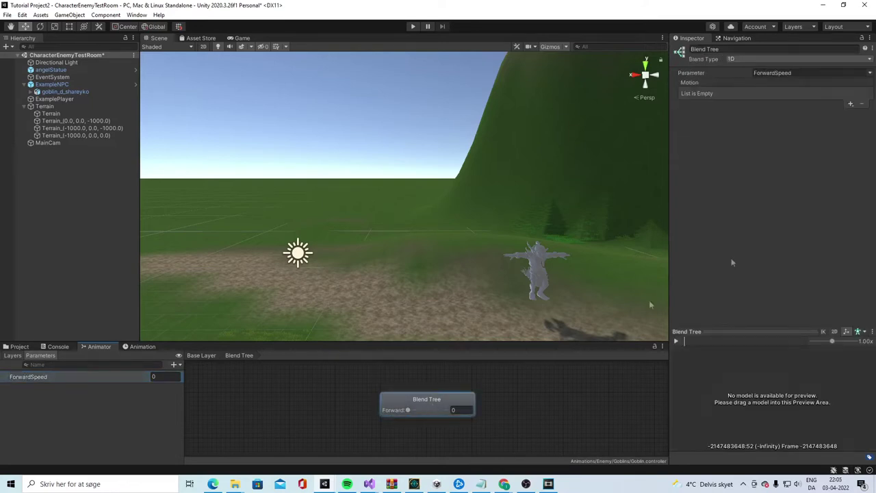
left_click(848, 104)
left_click(818, 114)
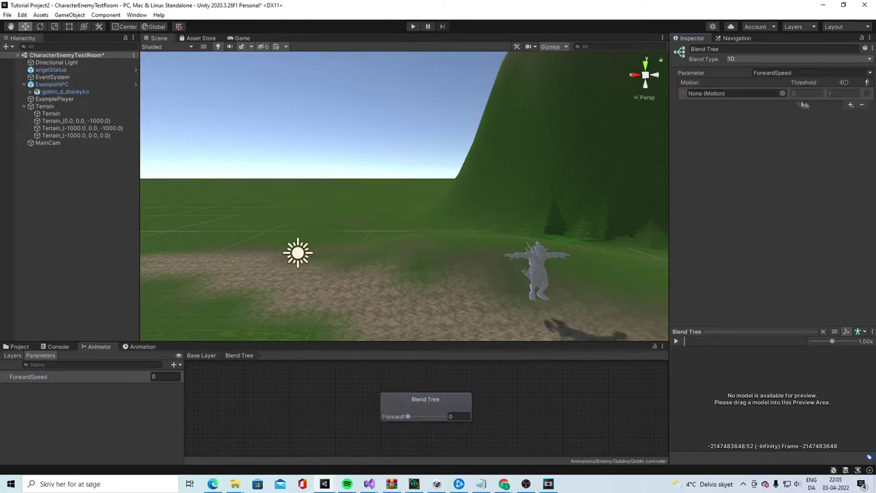
left_click(782, 93)
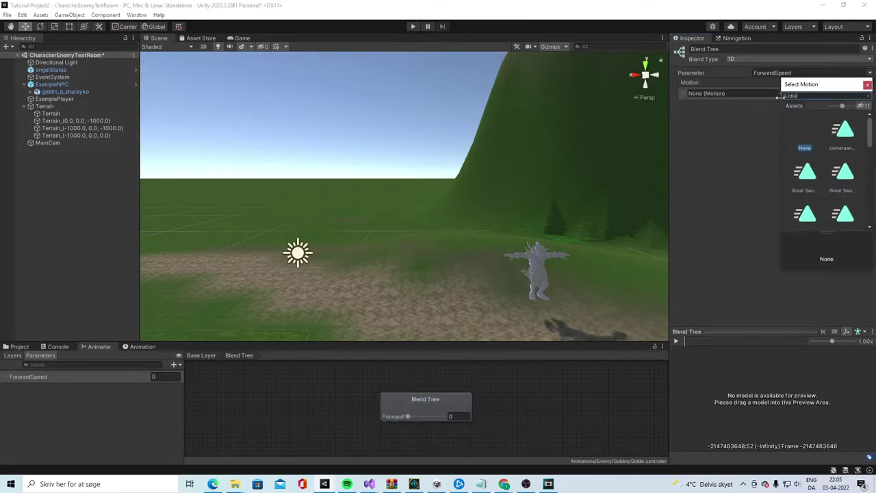
left_click(844, 174)
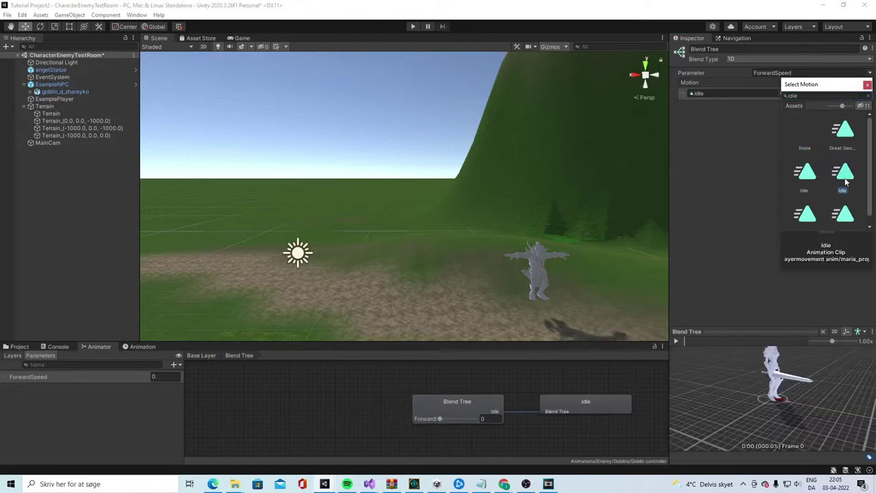
left_click(805, 175)
double_click(805, 175)
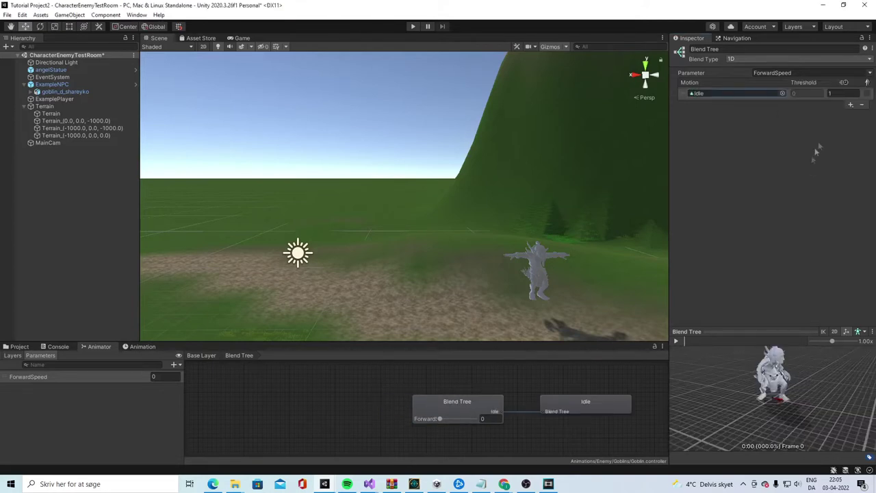
Add Walk and Zombie Run as the second and third blend motions
left_click(851, 105)
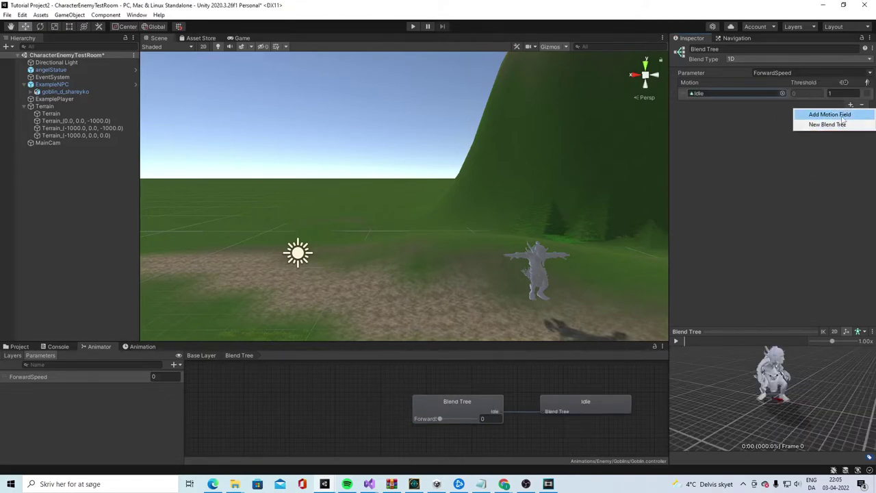
left_click(842, 116)
left_click(782, 134)
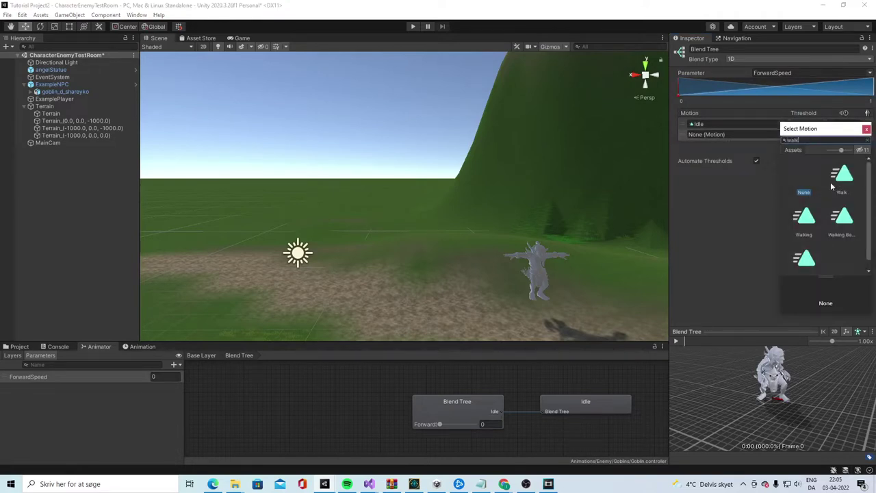
double_click(836, 181)
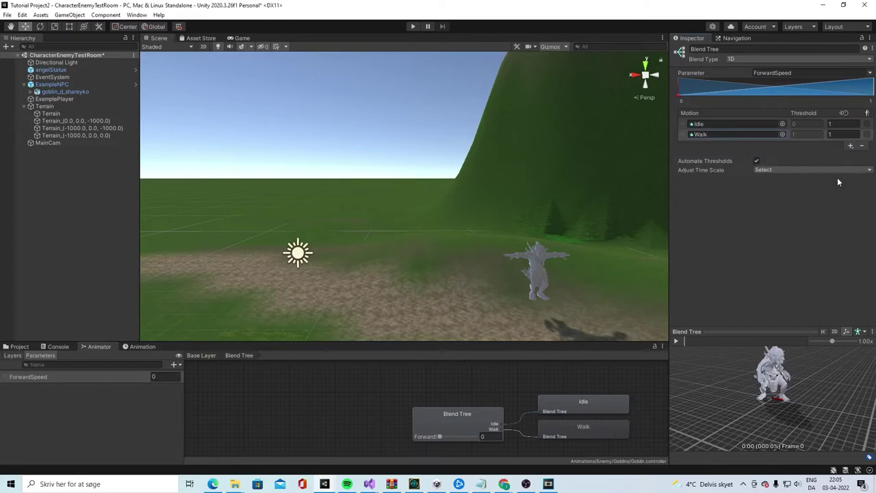
left_click(850, 146)
left_click(809, 155)
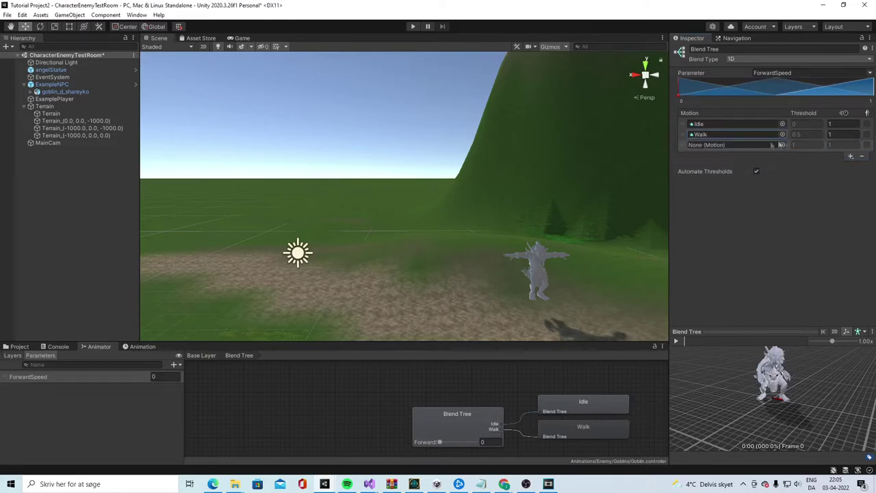
left_click(781, 145)
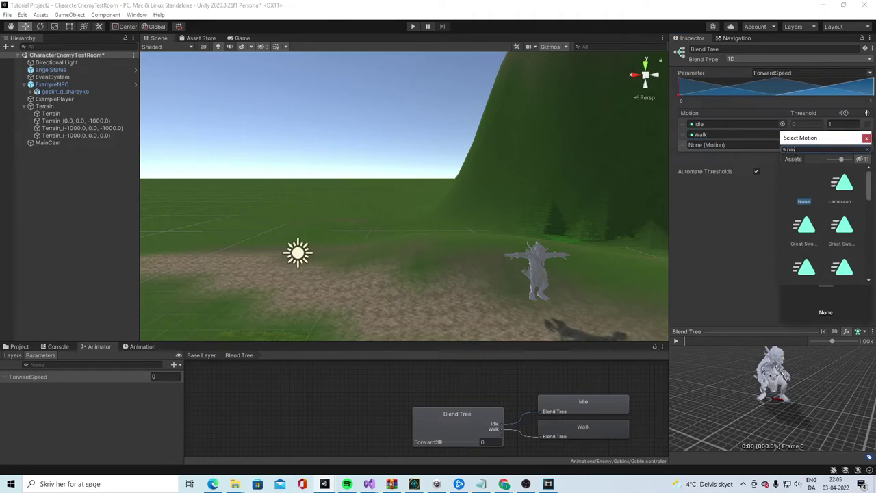
type("run")
left_click(845, 186)
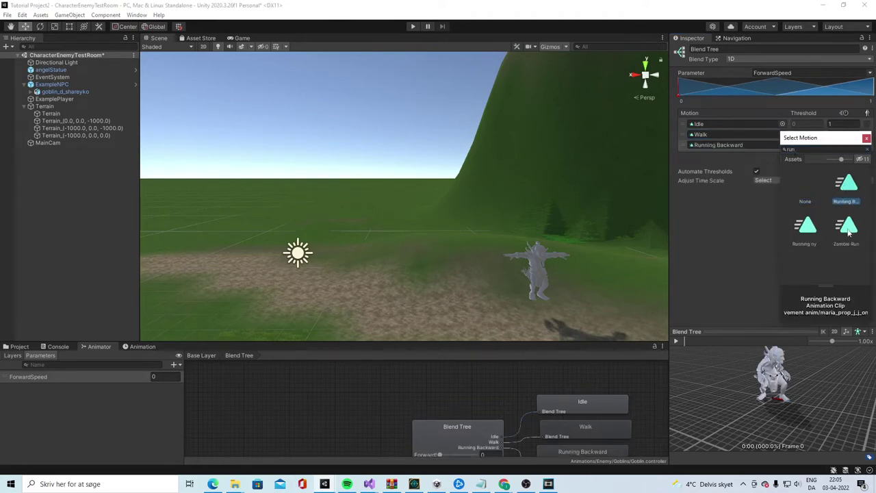
left_click(813, 237)
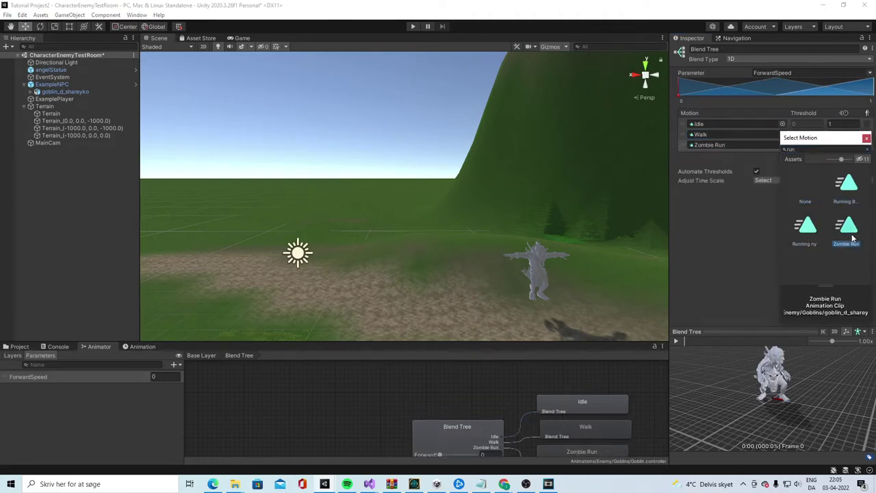
double_click(846, 233)
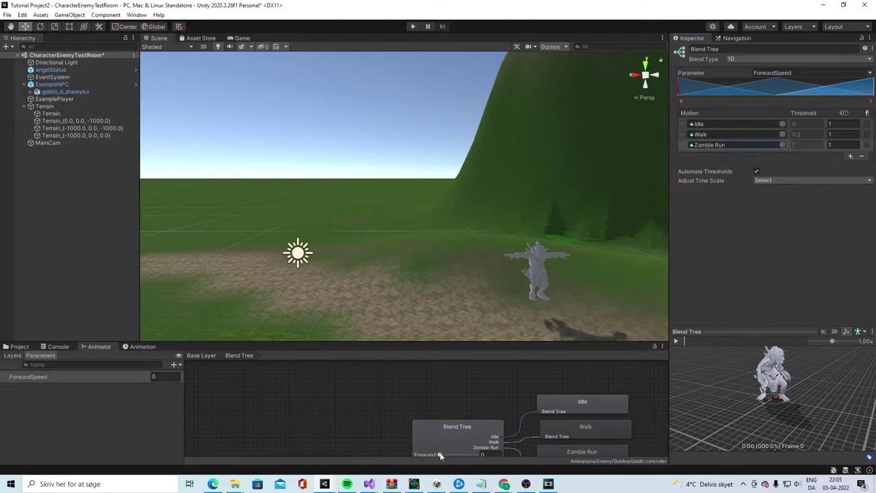
Preview the blend by sliding ForwardSpeed, settling near 0.44, then return to the Base Layer
mouse_move(440, 455)
left_mouse_down()
mouse_move(474, 456)
mouse_move(430, 459)
left_mouse_up()
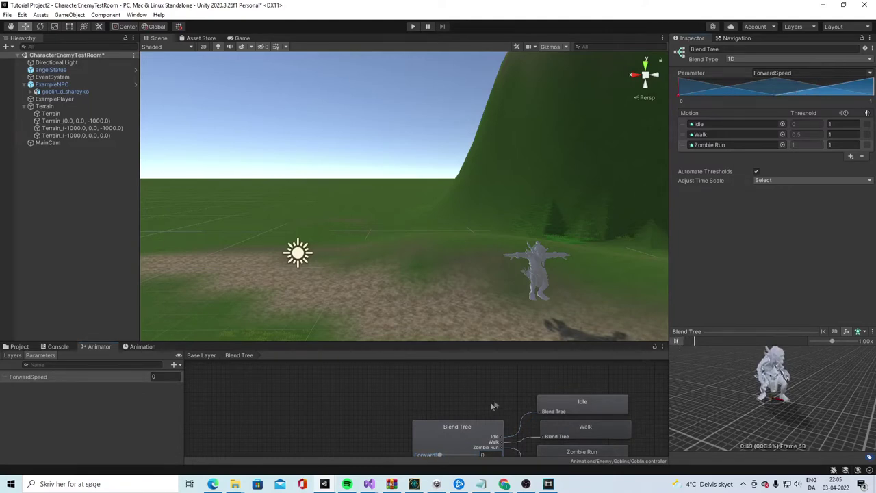
left_click_drag(440, 458, 477, 458)
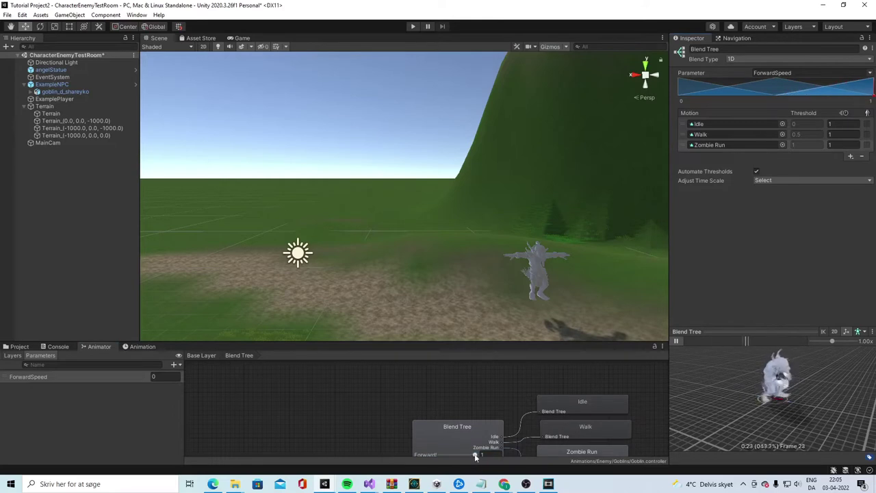
mouse_move(476, 457)
left_mouse_down()
mouse_move(431, 457)
mouse_move(475, 454)
left_mouse_up()
left_click(675, 341)
right_click_drag(372, 226, 526, 248)
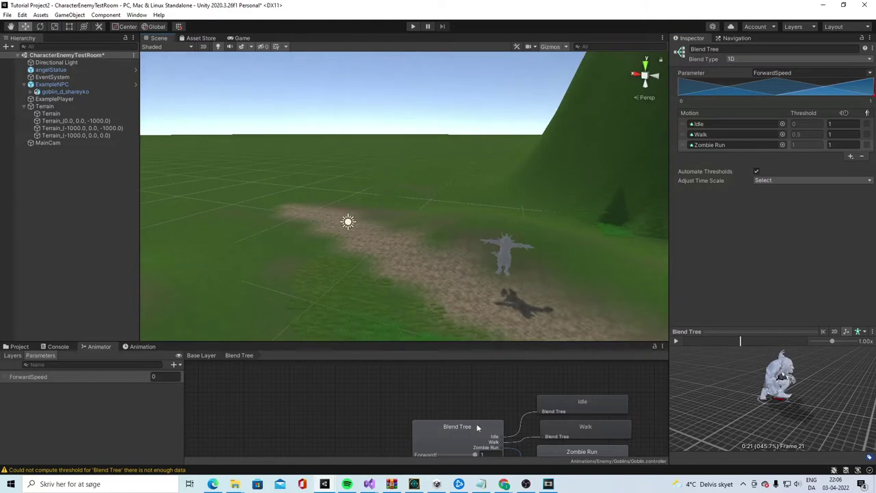
left_click(201, 355)
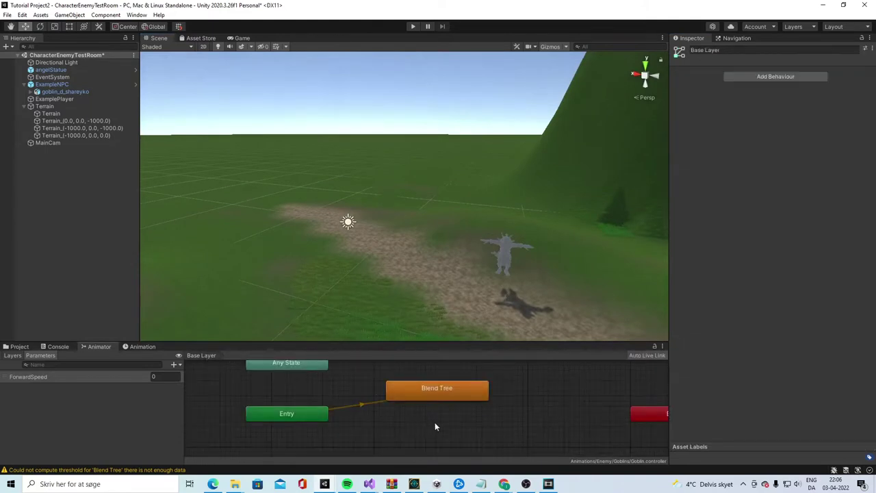
Add an empty state to the Base Layer and name it Death
scroll(435, 426, "down", 2)
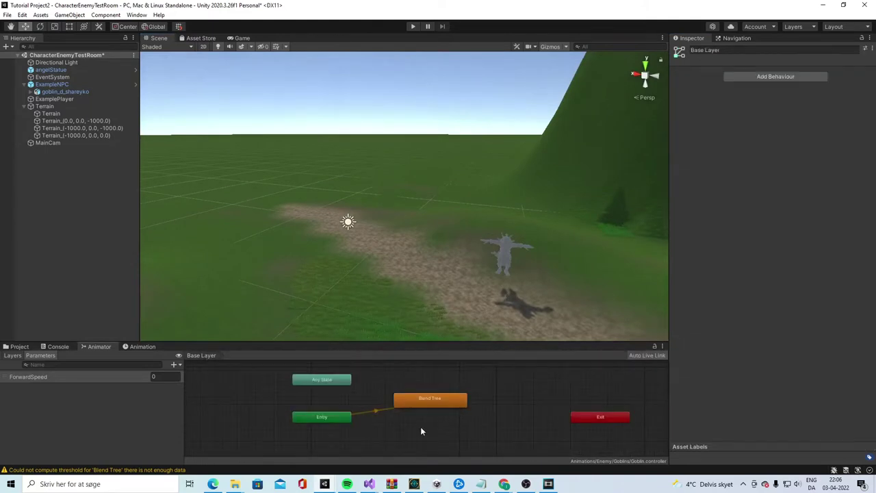
right_click(386, 375)
mouse_move(416, 378)
left_click(507, 376)
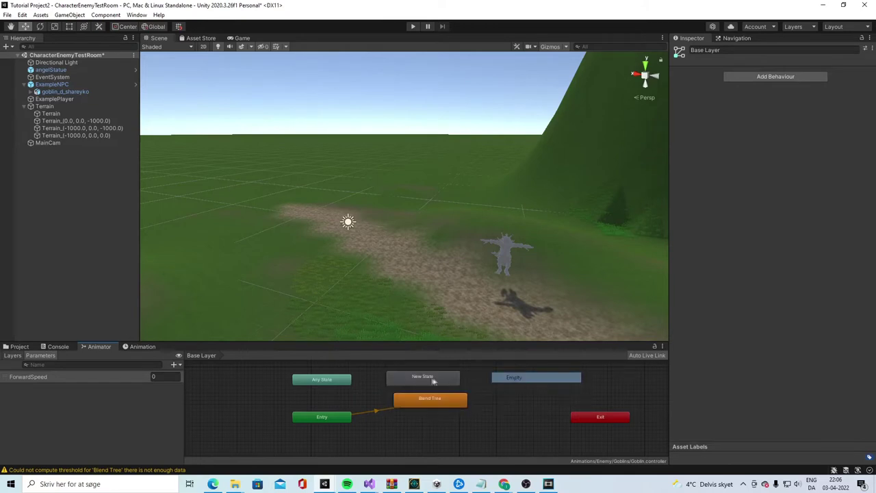
left_click(728, 49)
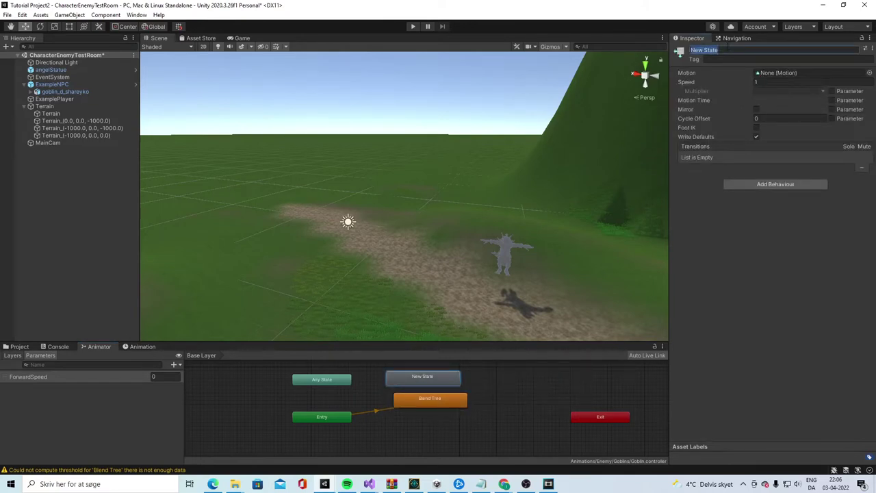
left_click(777, 251)
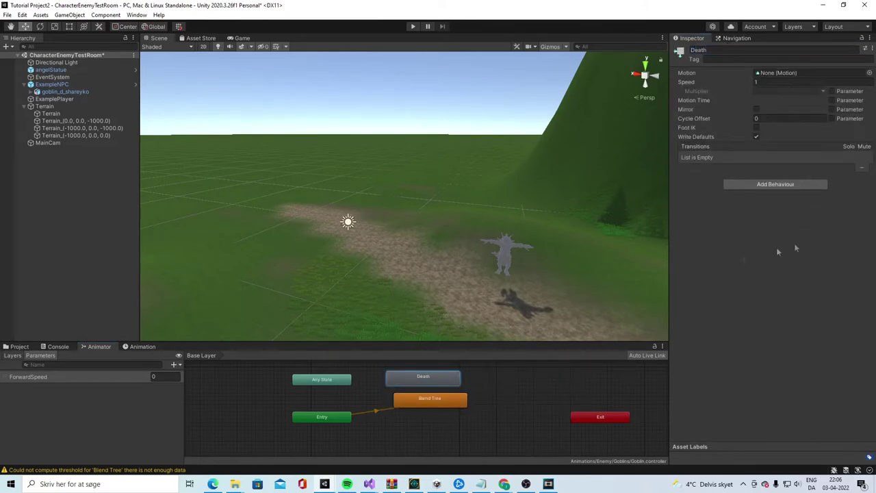
Make a transition from Any State to the Death state
right_click(334, 380)
left_click(373, 388)
left_click(422, 378)
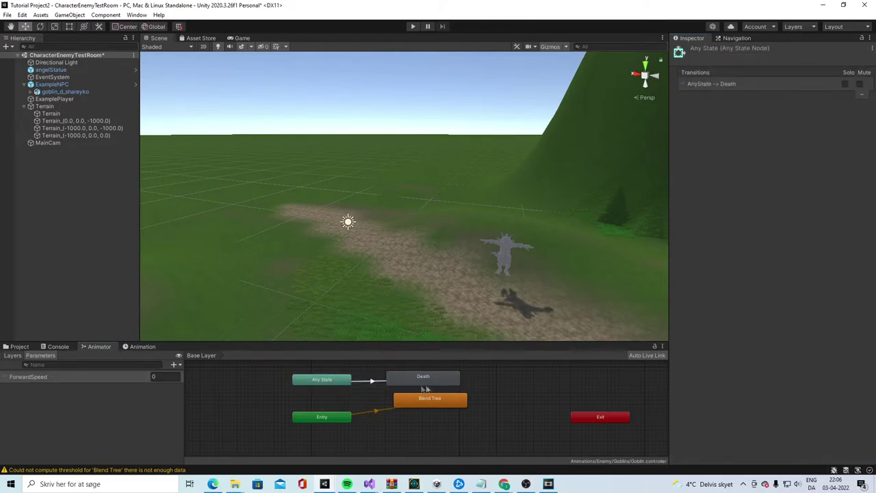
Set the Death state's Motion to Standing React Death Backward
left_click(424, 377)
left_click(869, 72)
type("dea")
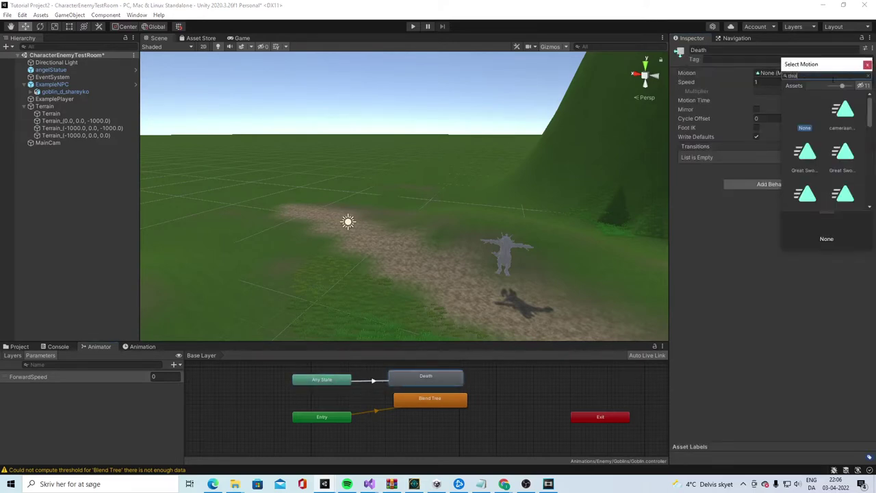
type("th")
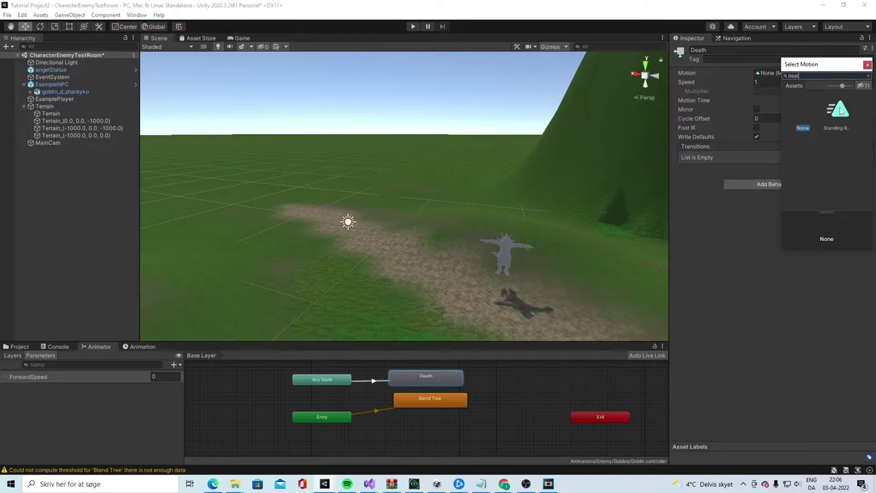
left_click(841, 111)
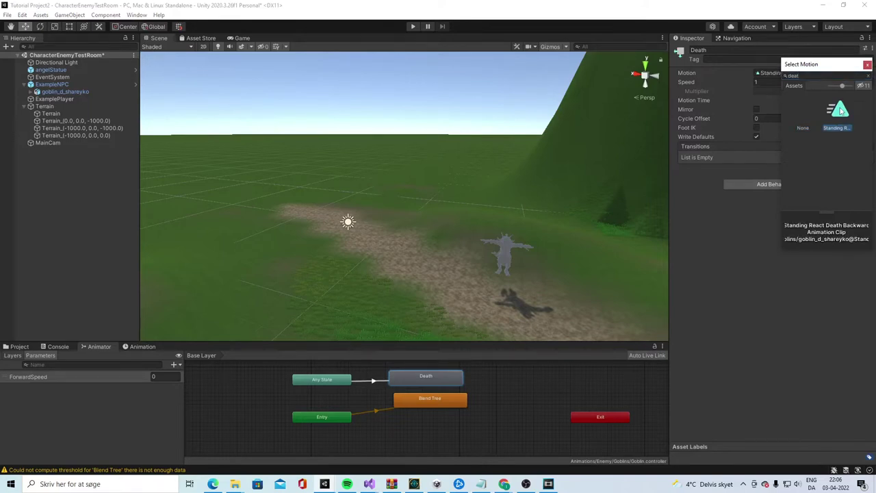
double_click(840, 111)
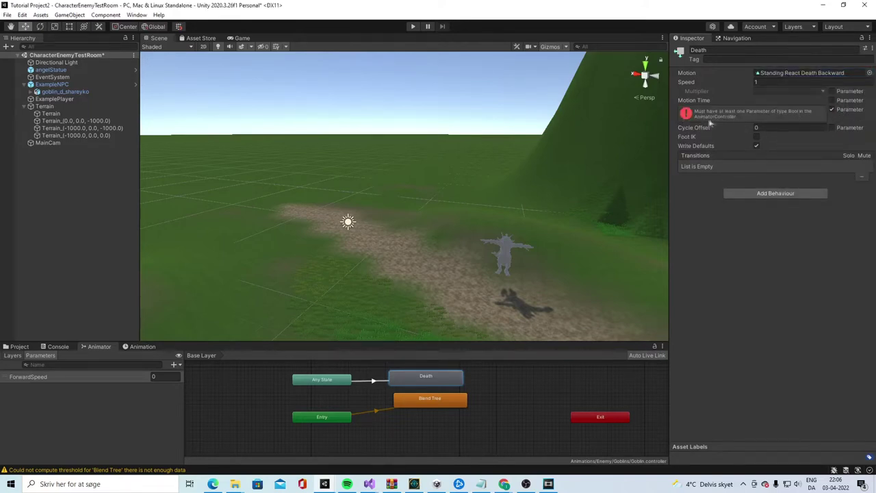
left_click(831, 110)
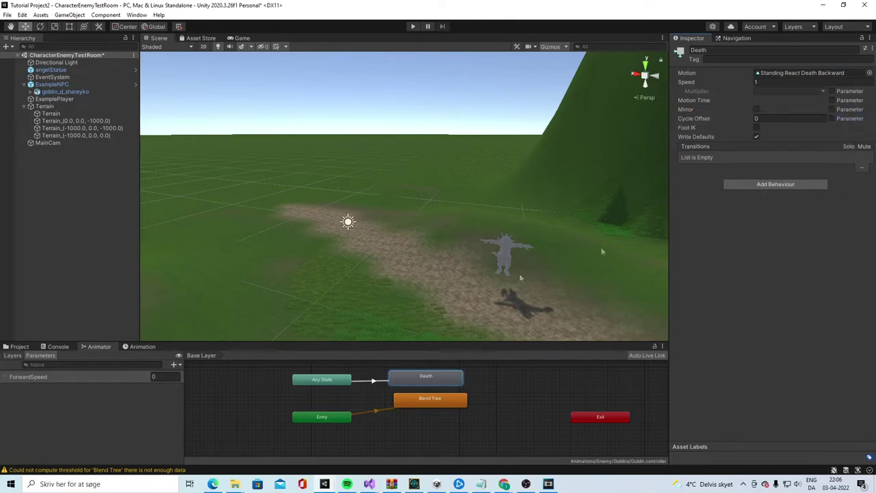
Add a Trigger parameter named Die to the Goblin animator
left_click(377, 384)
left_click(79, 381)
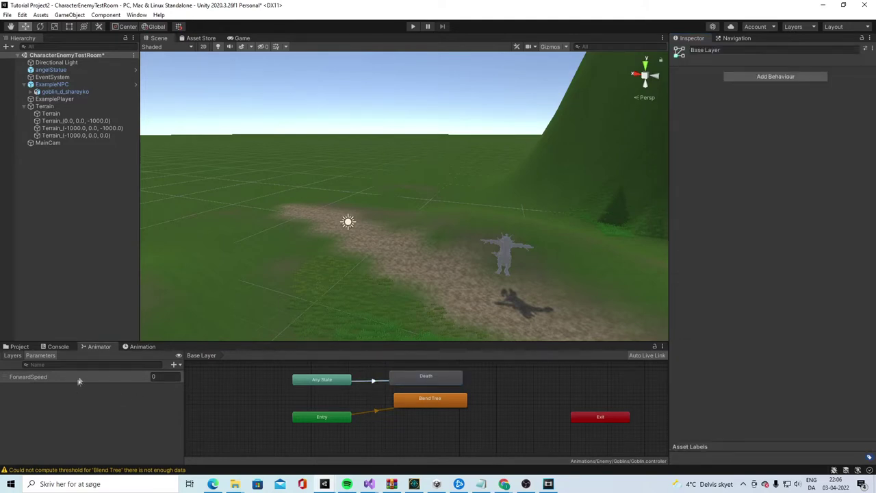
left_click(175, 367)
left_click(198, 406)
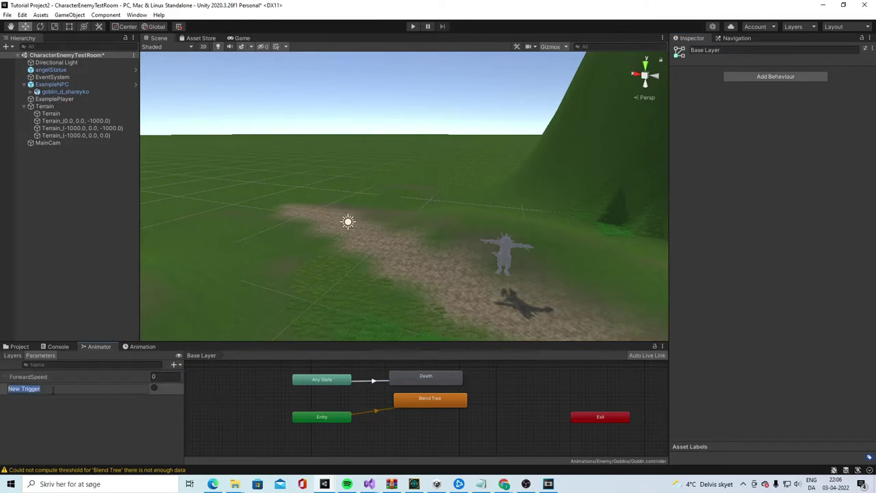
type("Die")
key("Return")
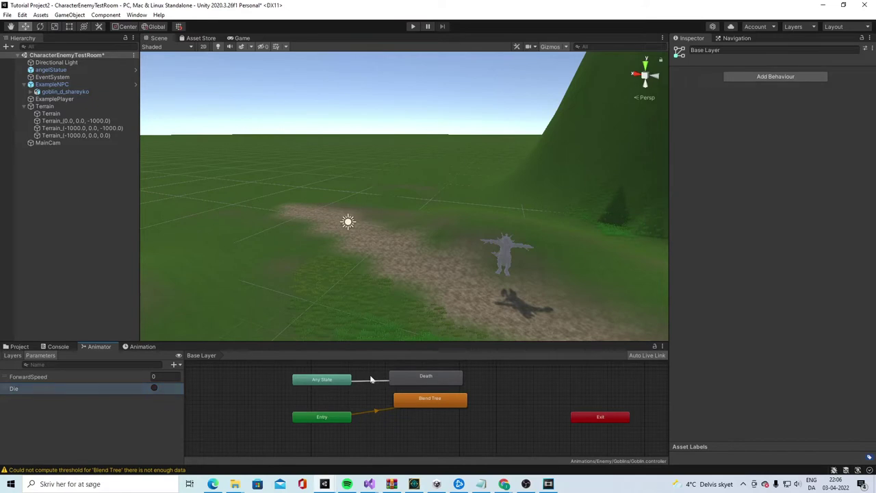
Make Die the condition of the Any State to Death transition
left_click(371, 380)
left_click(849, 274)
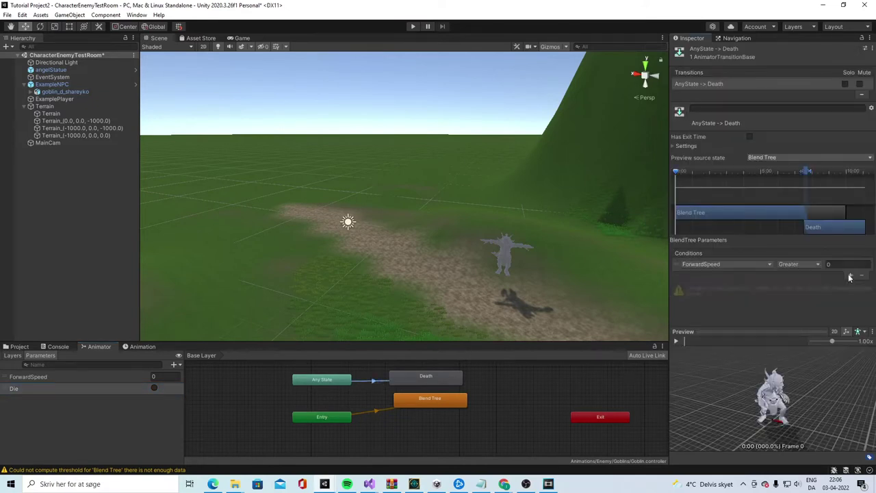
left_click(730, 265)
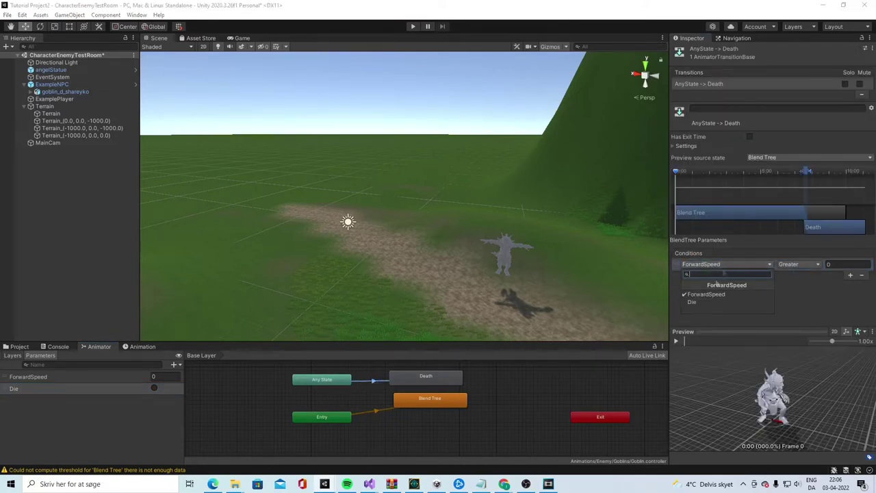
left_click(692, 301)
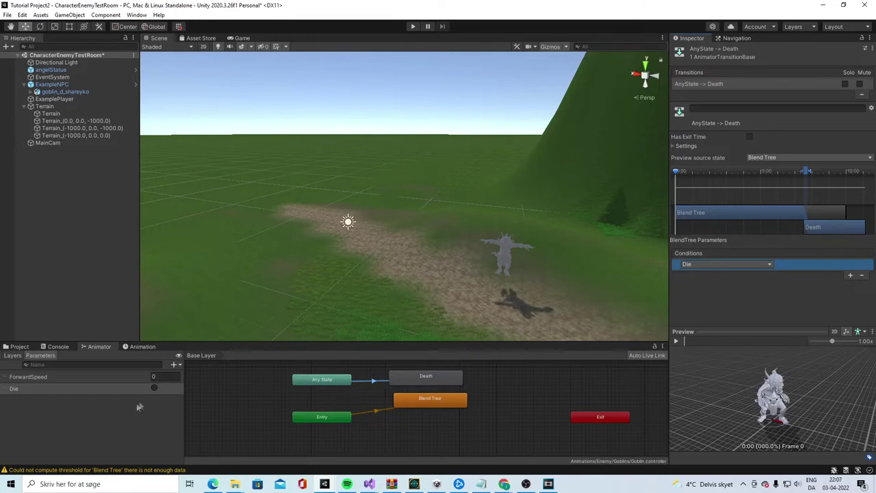
Run the game and fire the Die trigger to make the goblin collapse
left_click(154, 388)
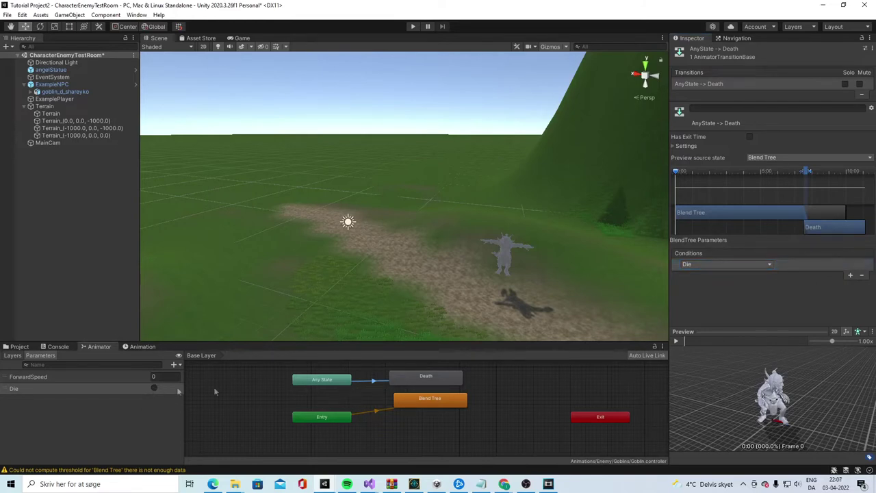
left_click(412, 26)
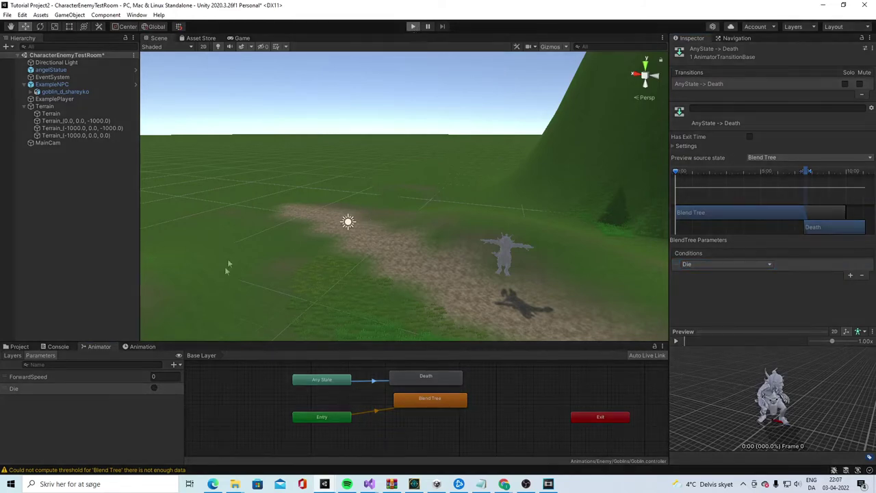
left_click(154, 389)
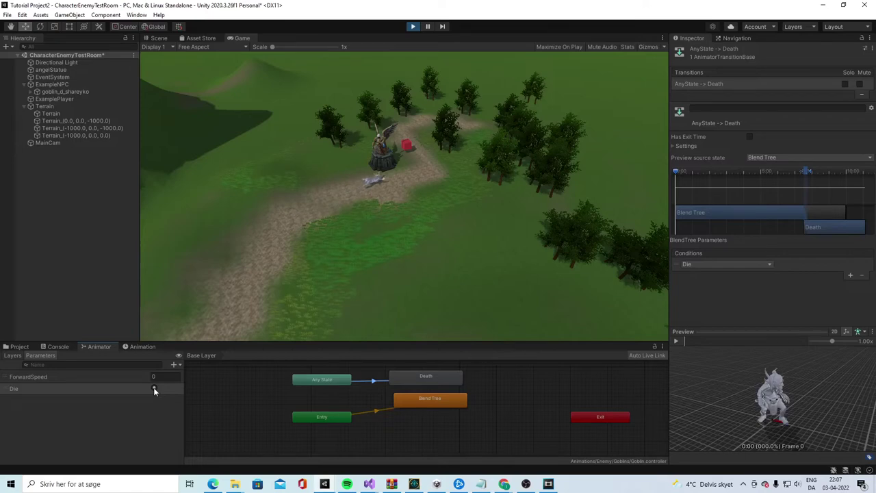
Stop Play mode and rearrange the Blend Tree and Death nodes in the Animator graph
left_click(412, 26)
left_click(373, 414)
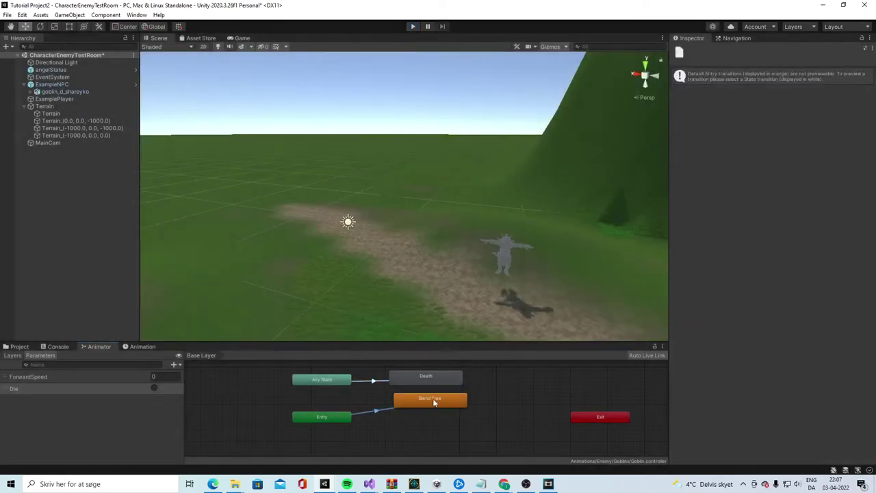
left_click_drag(433, 403, 444, 410)
left_click_drag(423, 380, 438, 381)
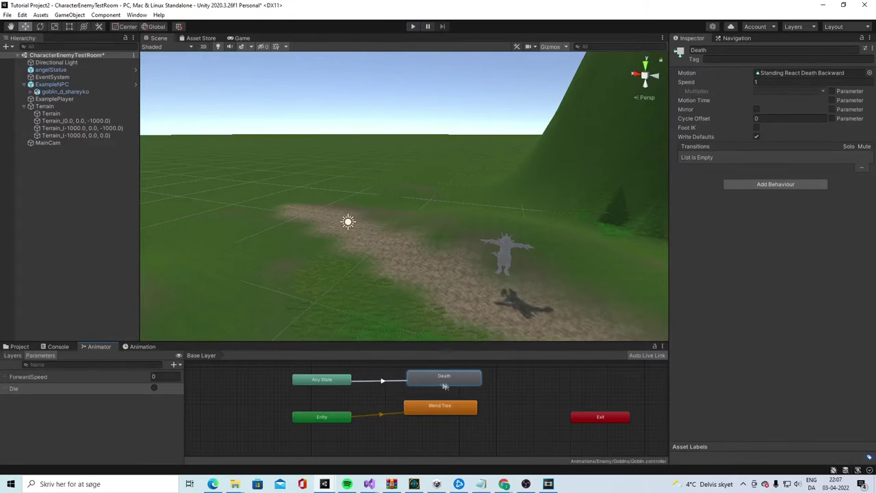
left_click_drag(436, 411, 432, 414)
left_click(55, 84)
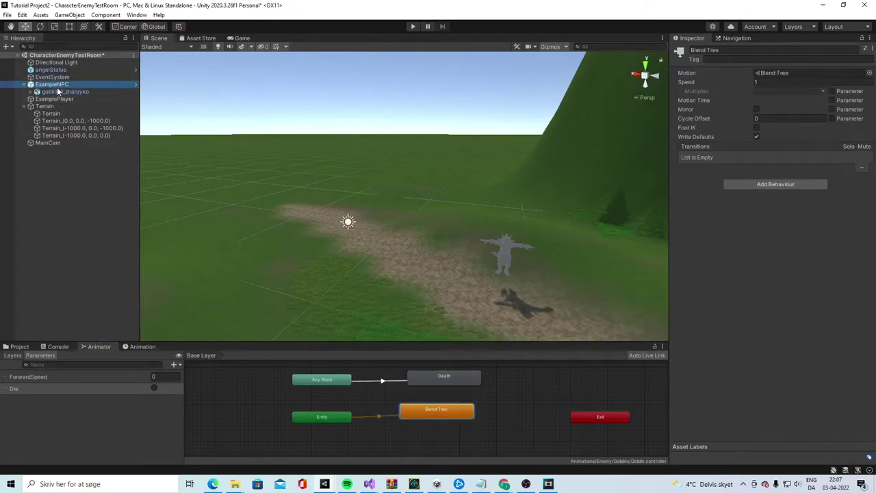
left_click(67, 92)
Drag the goblin model up, down and along Z in the scene
left_click_drag(508, 228, 479, 226)
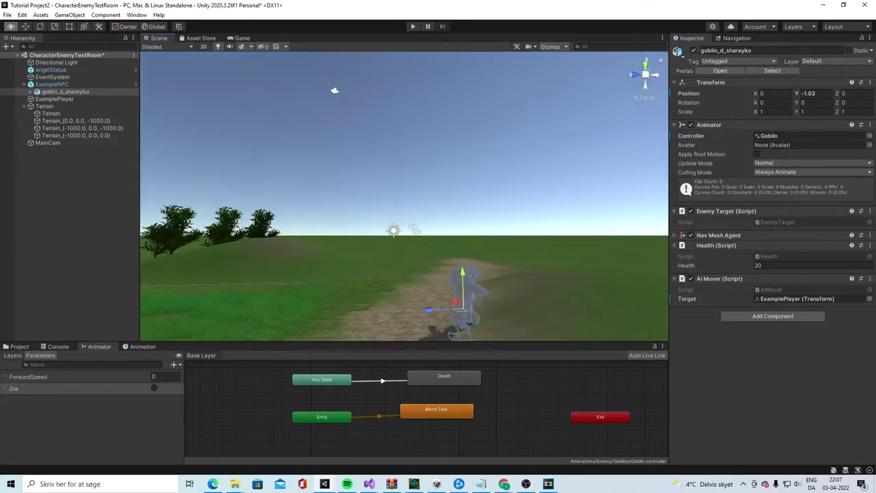
left_click_drag(464, 275, 463, 258)
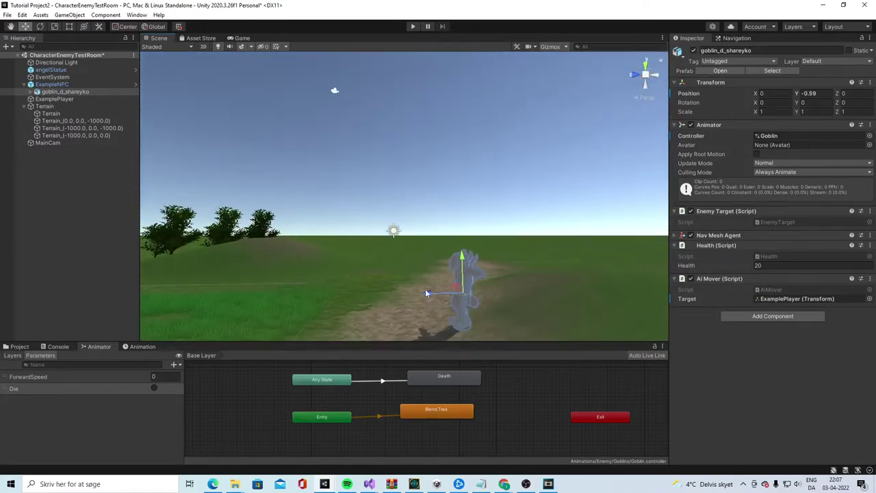
left_click_drag(426, 293, 360, 294)
left_click_drag(397, 261, 397, 265)
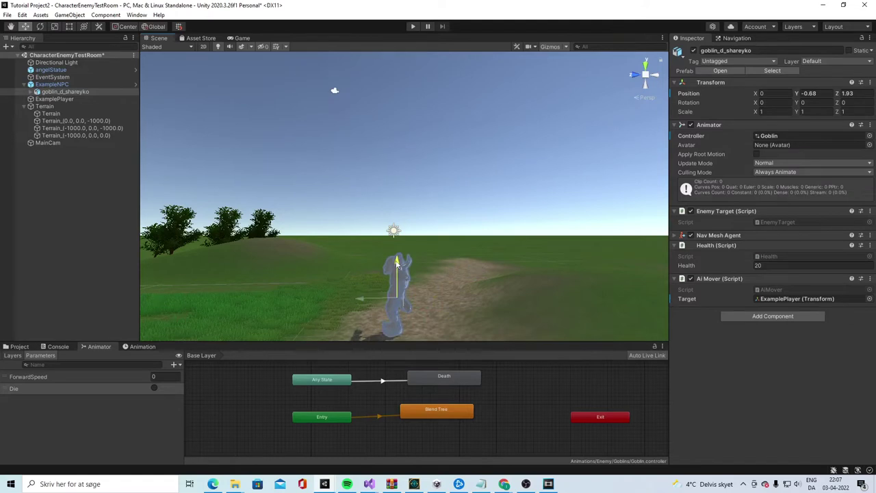
Reset the Transform positions of ExampleNPC and the goblin model to zero
left_click(69, 85)
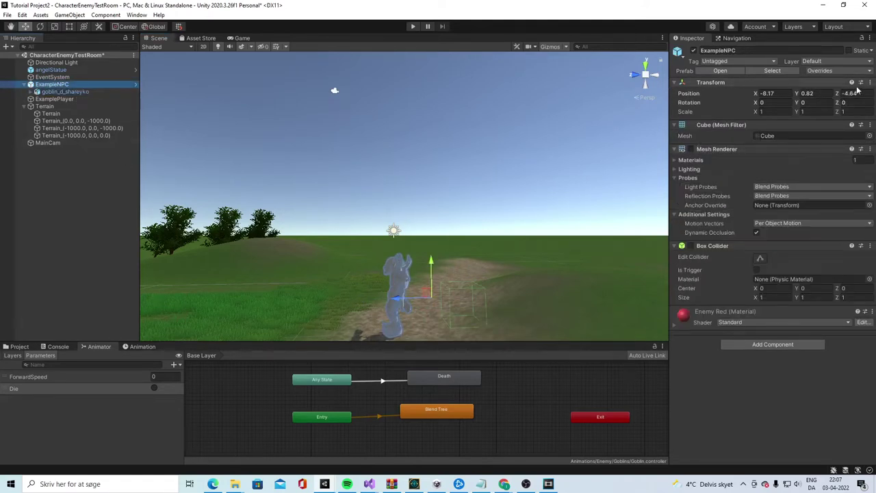
left_click(870, 82)
left_click(793, 92)
right_click_drag(415, 205, 330, 239)
left_click(65, 91)
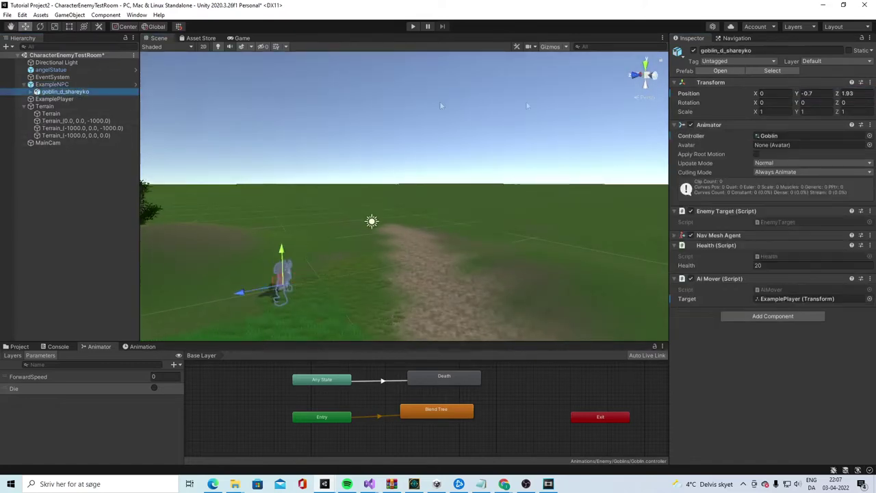
left_click(866, 84)
left_click(793, 92)
right_click_drag(377, 201, 419, 73)
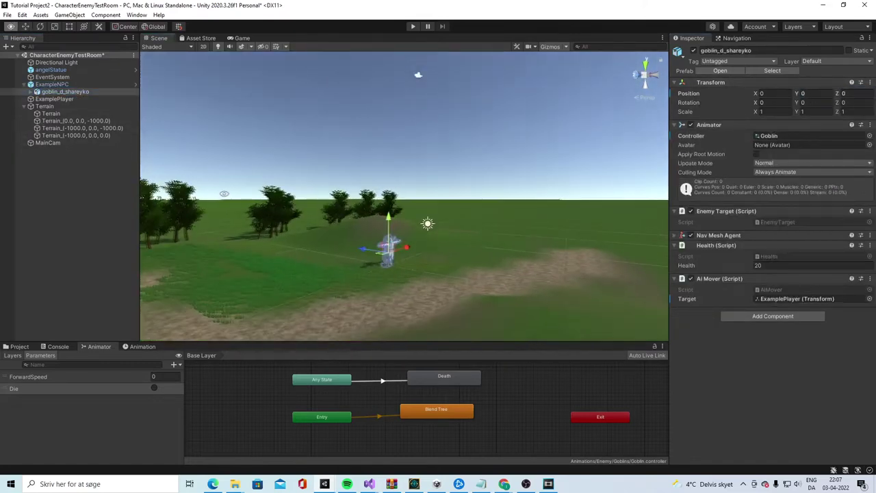
left_click(52, 84)
Raise ExampleNPC to Y 0.05 with the Move gizmo and run the scene
right_click_drag(384, 274, 465, 267)
left_click_drag(333, 215, 333, 213)
right_click_drag(333, 219, 401, 76)
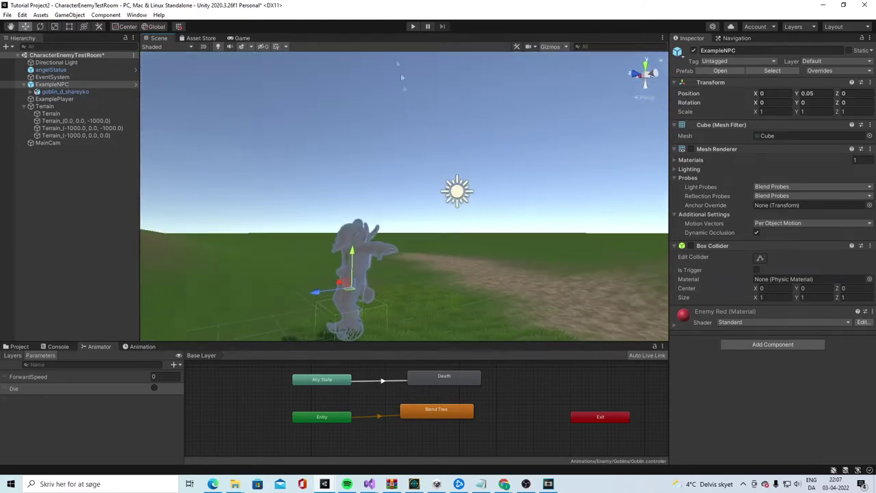
left_click(412, 26)
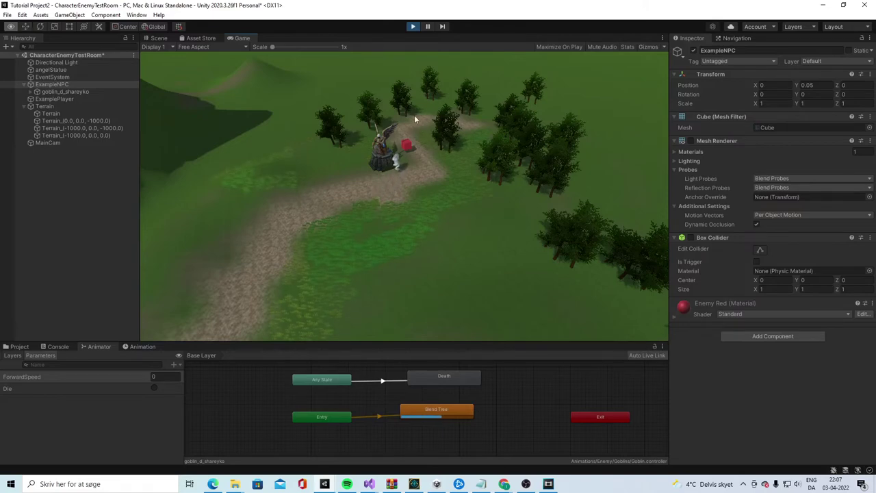
Stop Play mode and collapse the Terrain's children in the Hierarchy
left_click(412, 27)
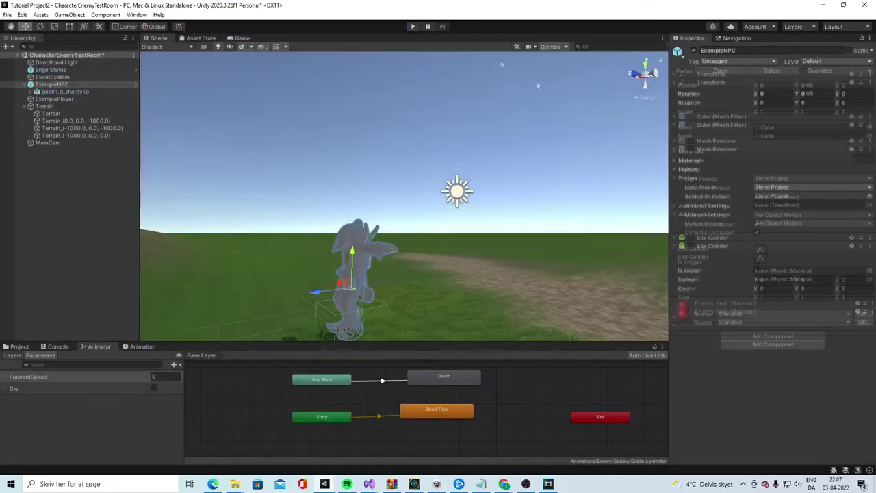
right_click_drag(233, 147, 281, 144)
scroll(281, 145, "down", 3)
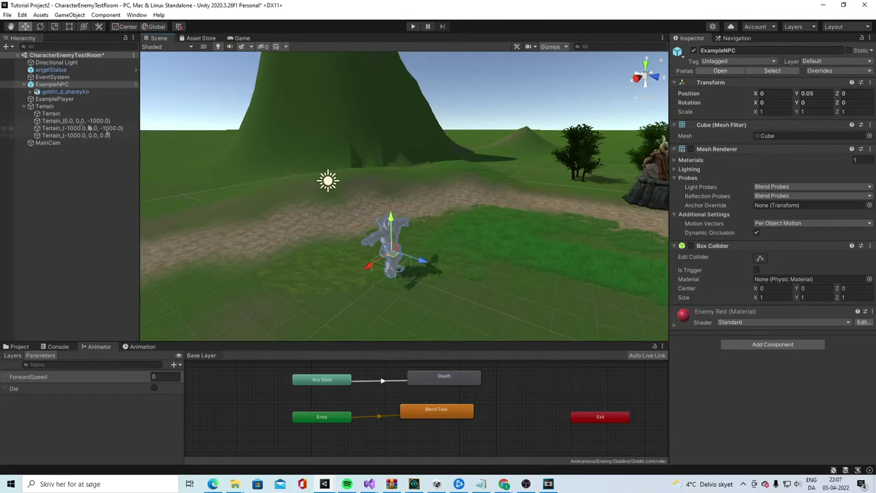
left_click(25, 106)
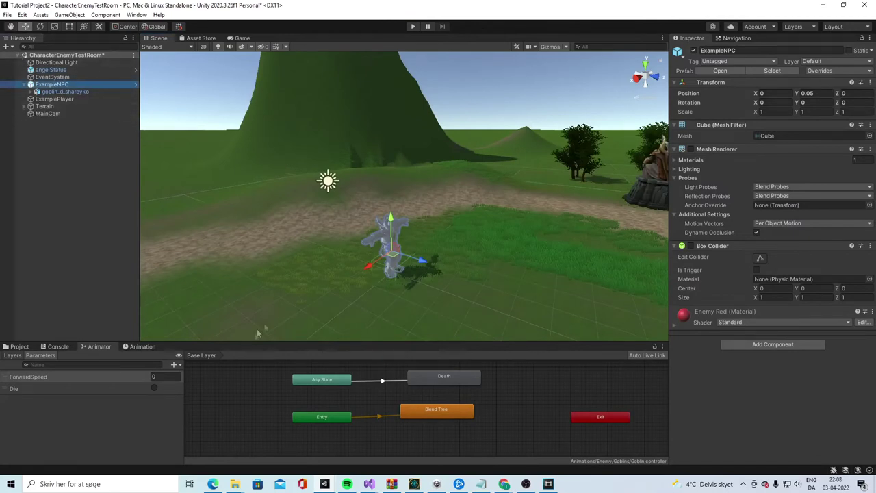
Create a new C# script in the Assets root folder and switch to the code editor
left_click(20, 346)
left_click(105, 364)
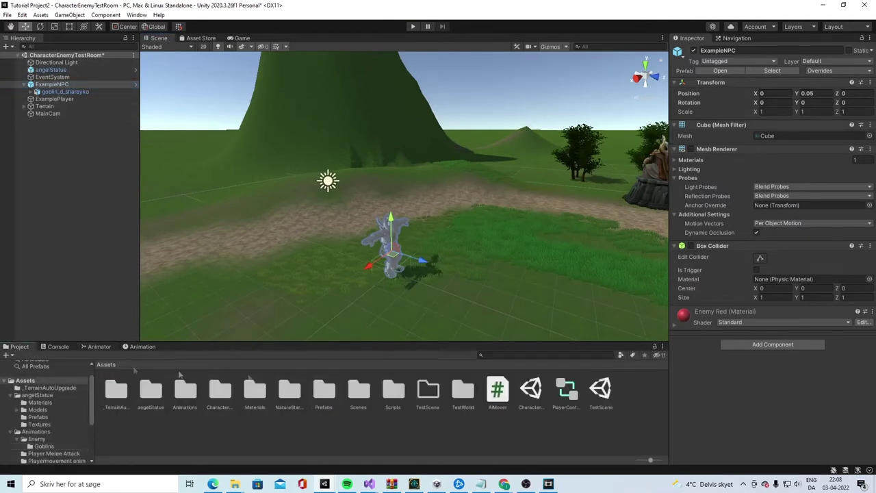
left_click(500, 440)
right_click(419, 434)
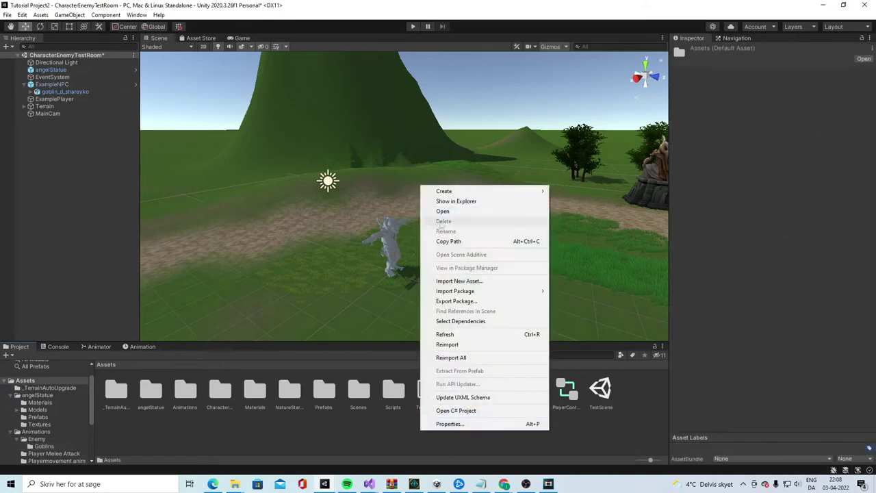
mouse_move(479, 191)
left_click(608, 136)
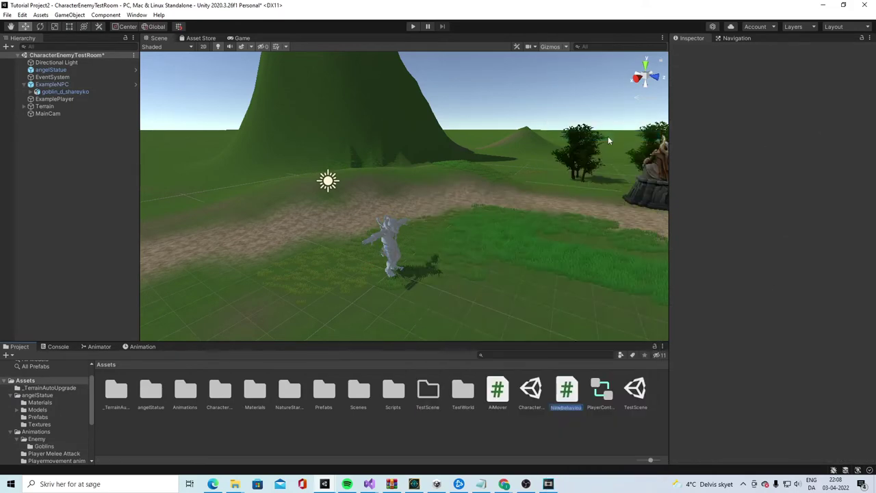
key("Return")
key("alt+Tab")
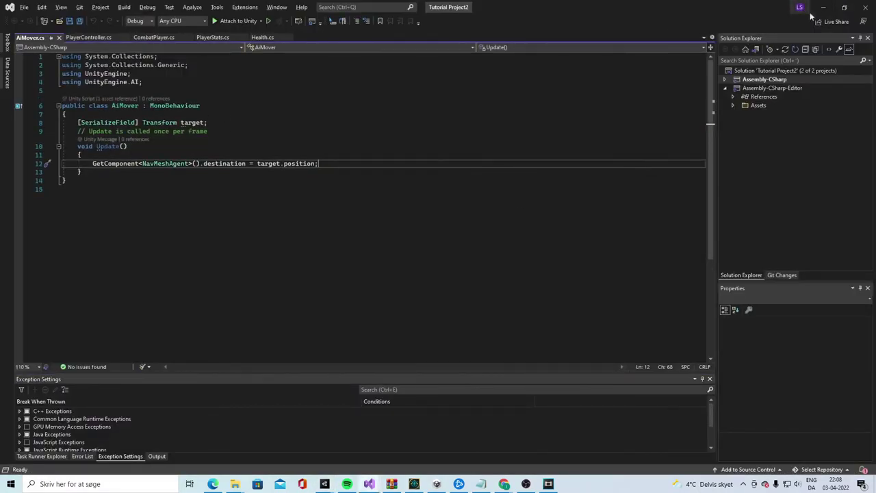
In TestAreaCamera, replace the Start method with a [SerializeField] transform target field and save
key("alt+Tab")
double_click(600, 392)
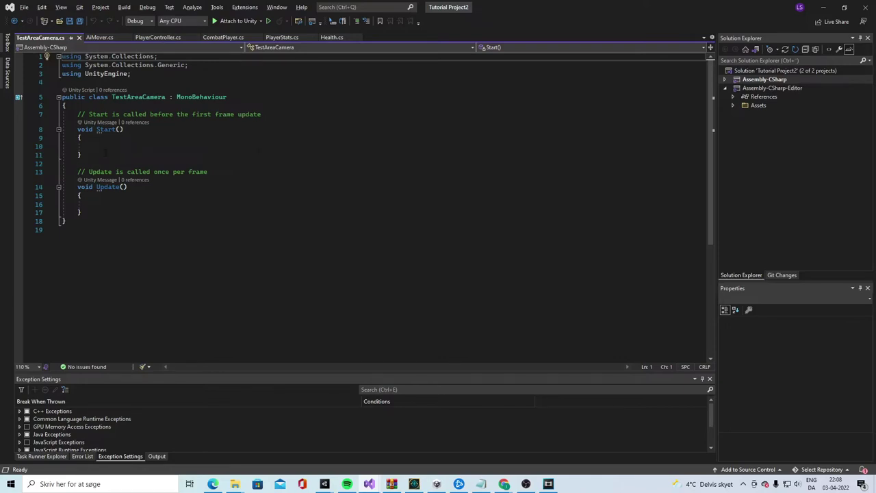
left_click_drag(104, 152, 78, 114)
key("Delete")
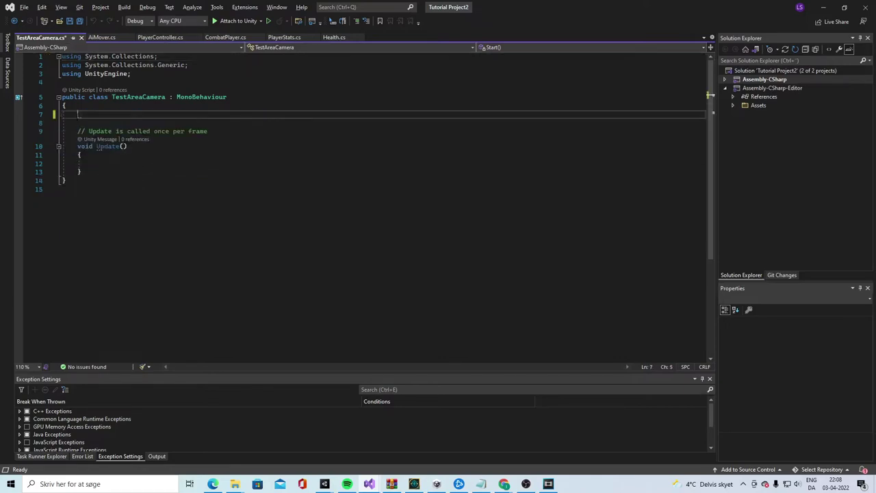
type("[SerializeField] ")
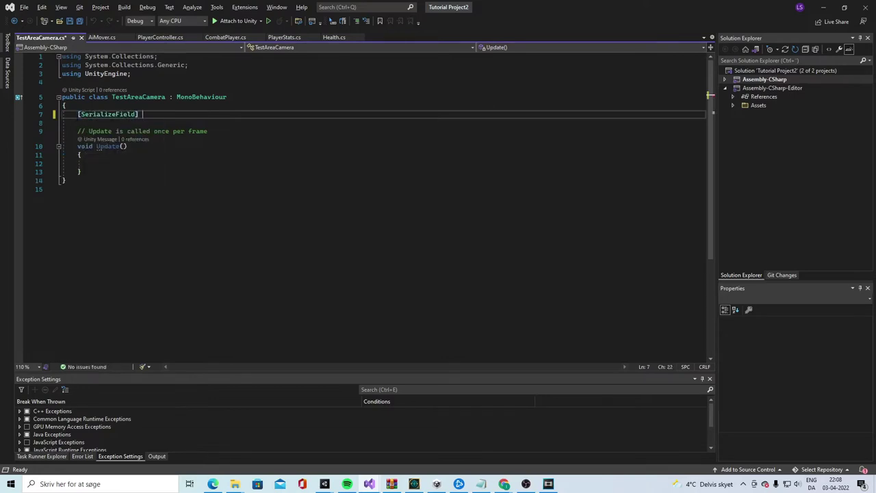
type("transform ")
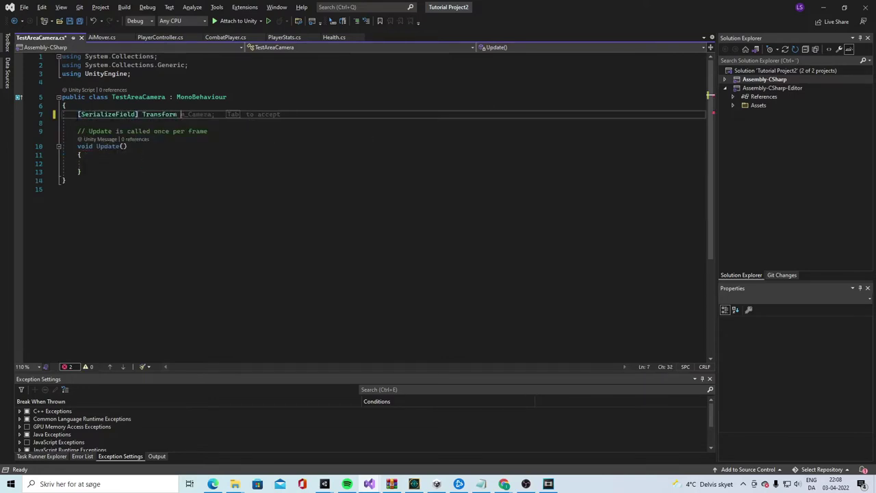
type("target;")
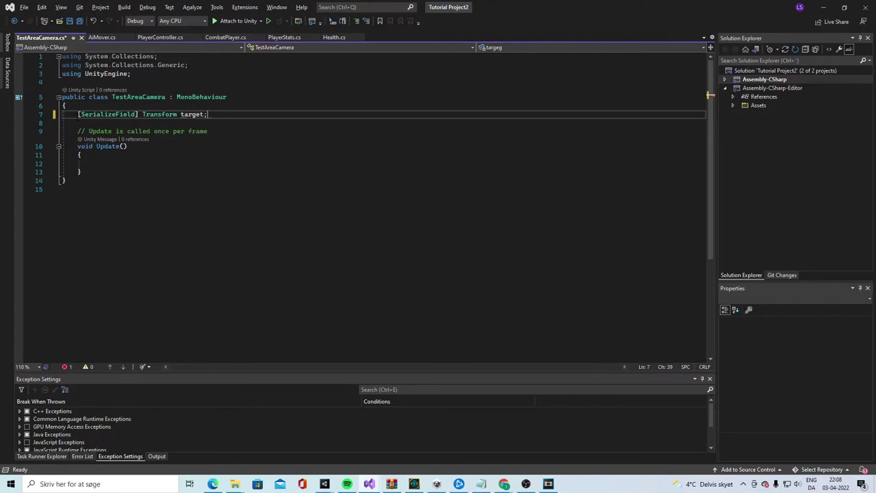
key("ctrl+s")
Make Update set transform.position to target.position, save the script, and return to Unity
left_click(248, 162)
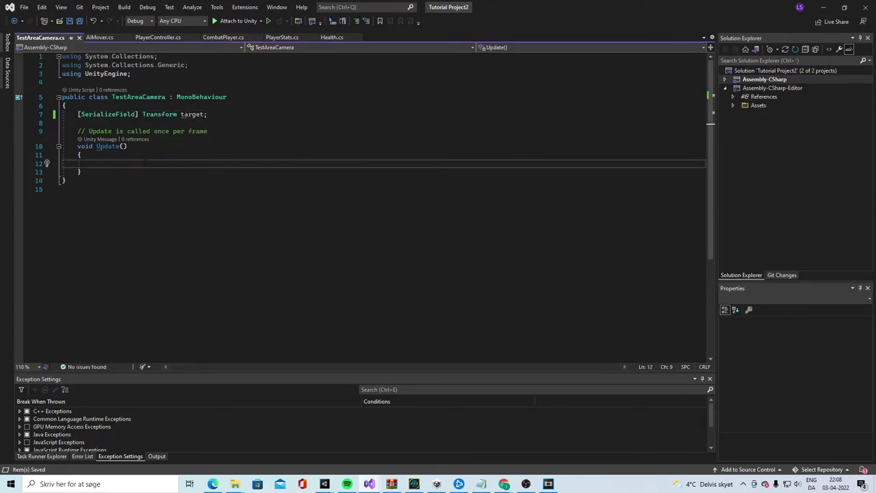
type("transform.p")
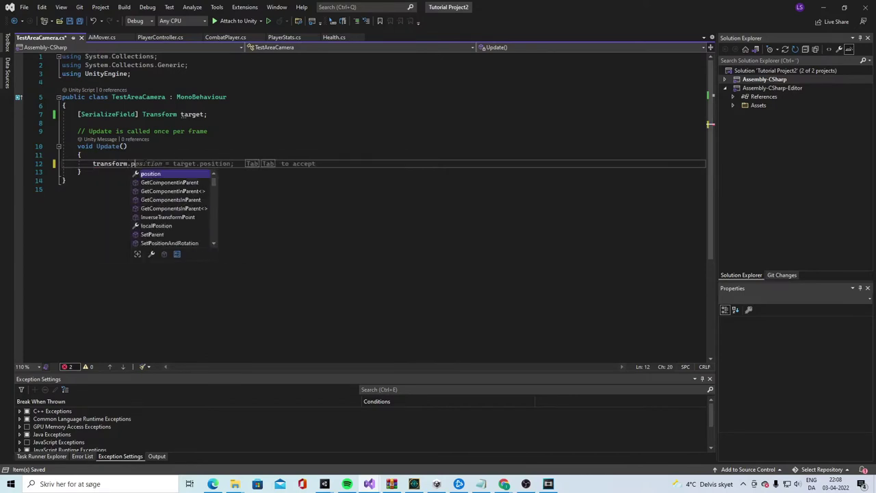
type("osition = target.po")
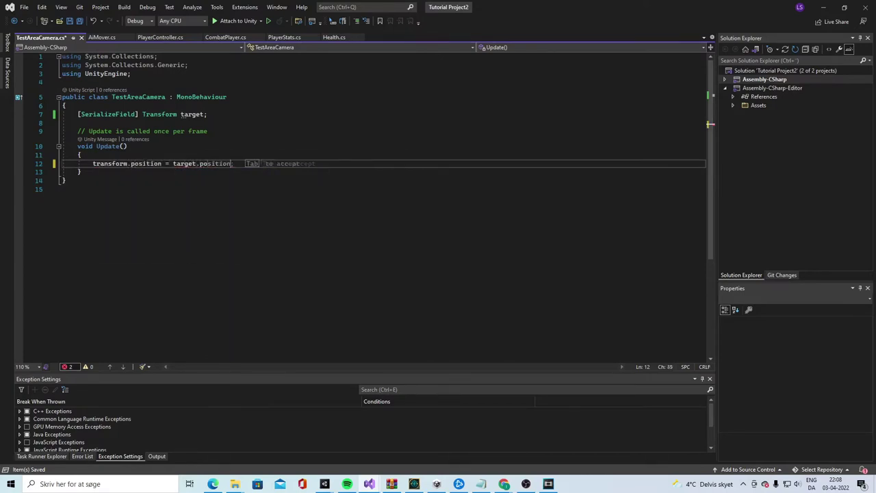
key("Tab")
key("ctrl+s")
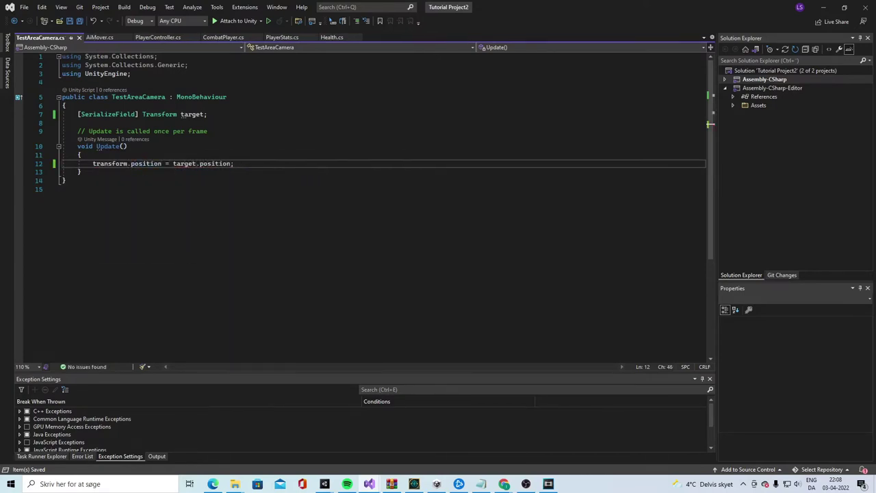
left_click(823, 7)
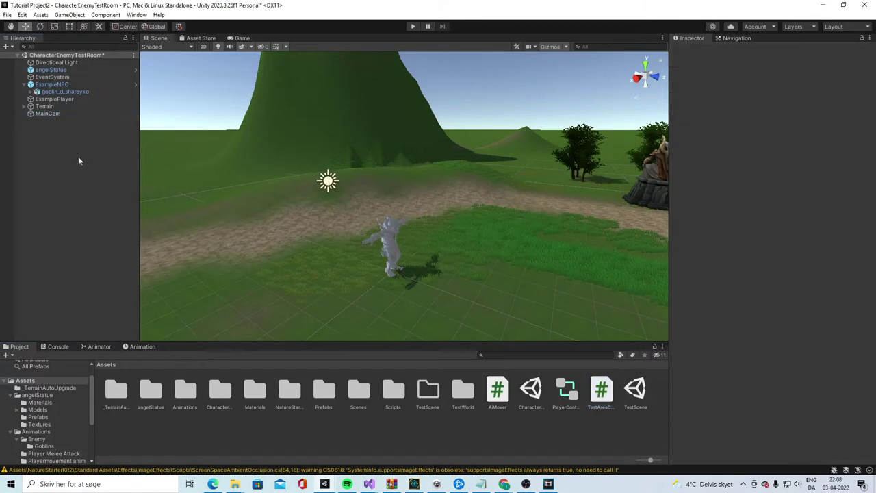
Create an empty object named CameraFollow, reset its Transform, and parent MainCam under it
right_click(78, 156)
left_click(110, 266)
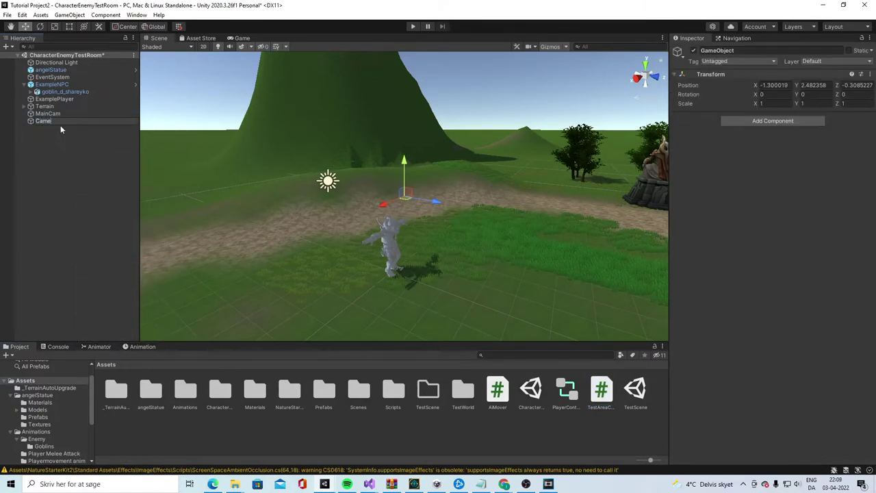
type("CameraFollow")
key("Return")
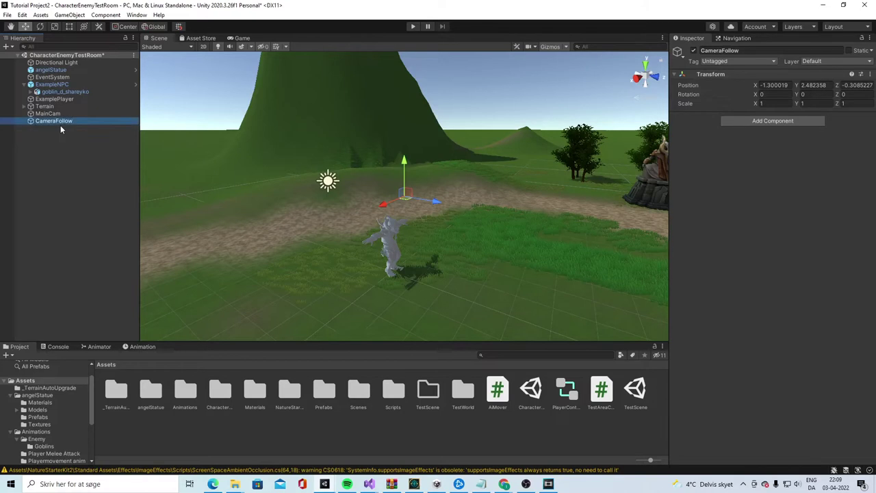
left_click(869, 74)
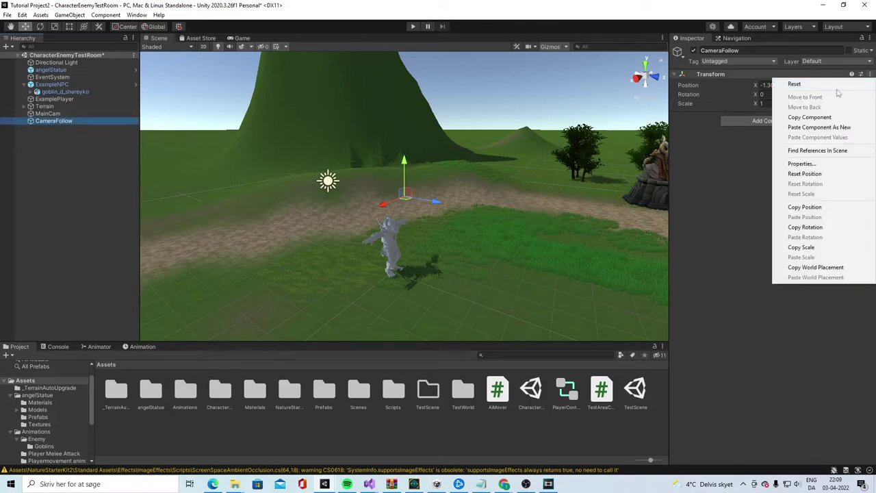
left_click(794, 85)
left_click_drag(43, 114, 60, 121)
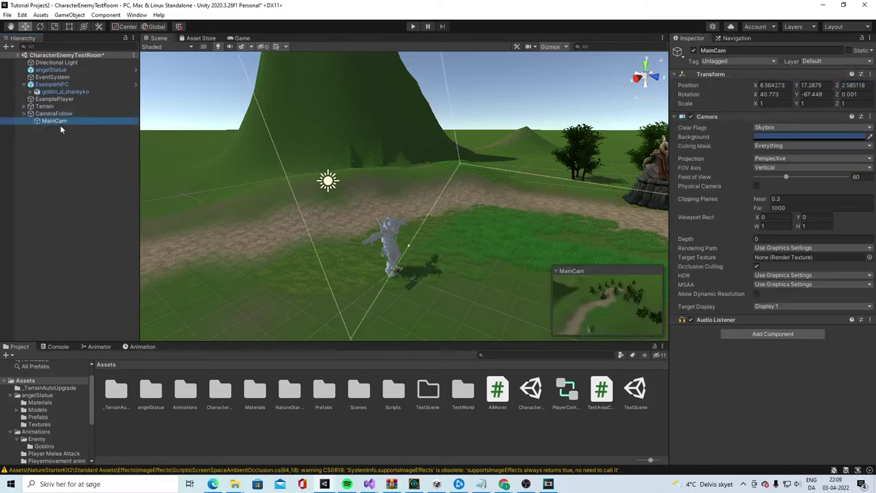
Copy ExampleNPC's Transform values onto CameraFollow, placing it at Y 0.05
left_click(82, 111)
left_click(65, 84)
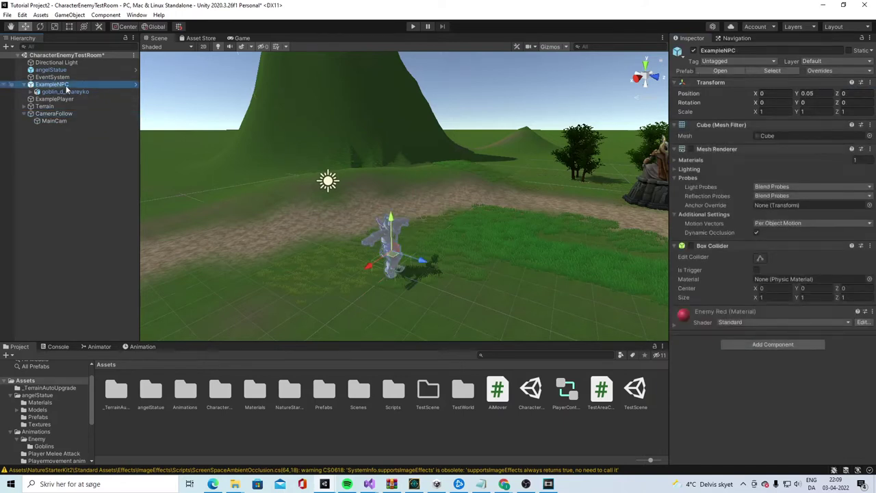
left_click(869, 82)
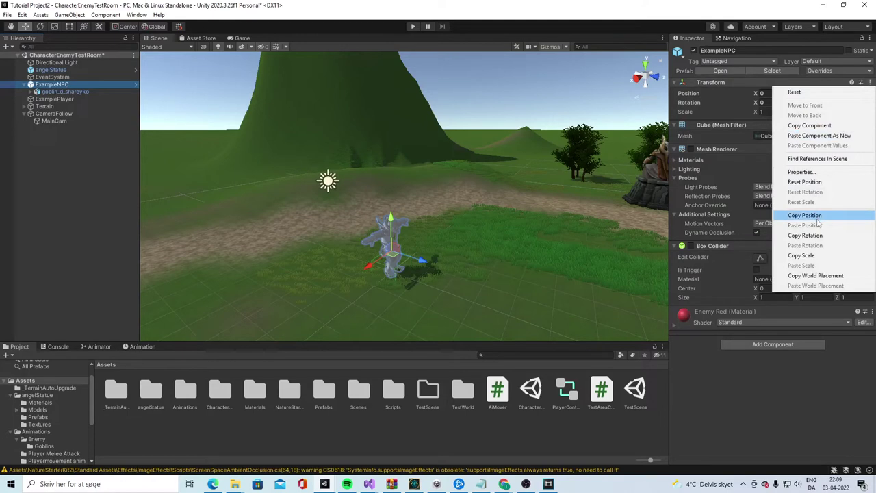
left_click(809, 125)
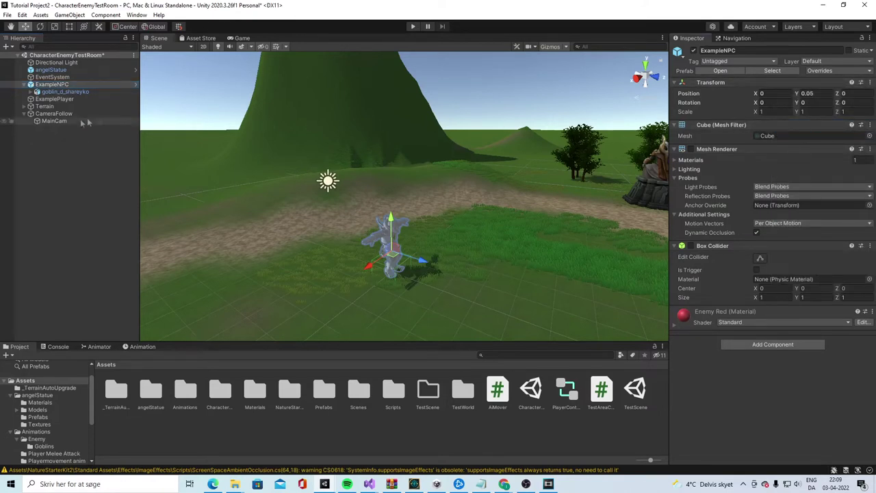
left_click(65, 113)
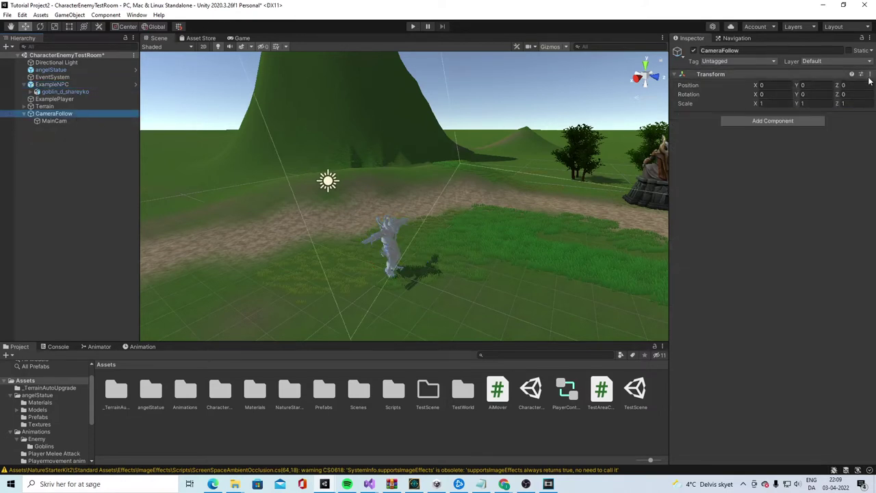
left_click(869, 74)
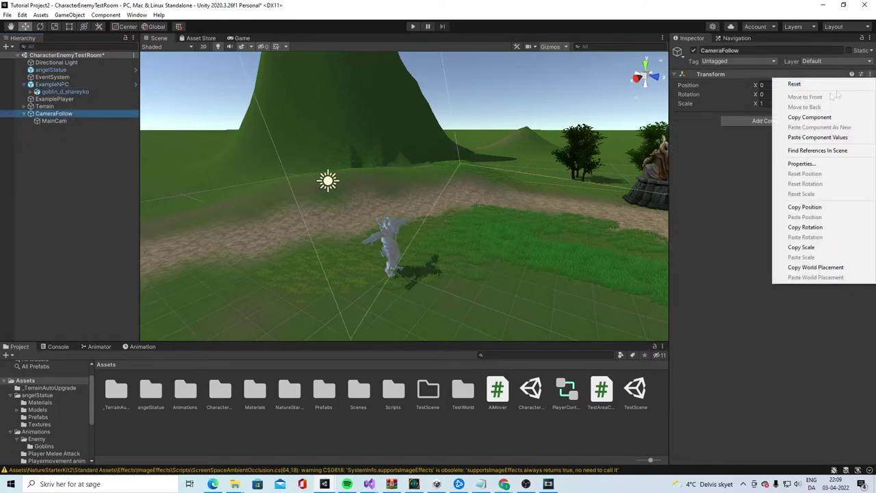
left_click(847, 138)
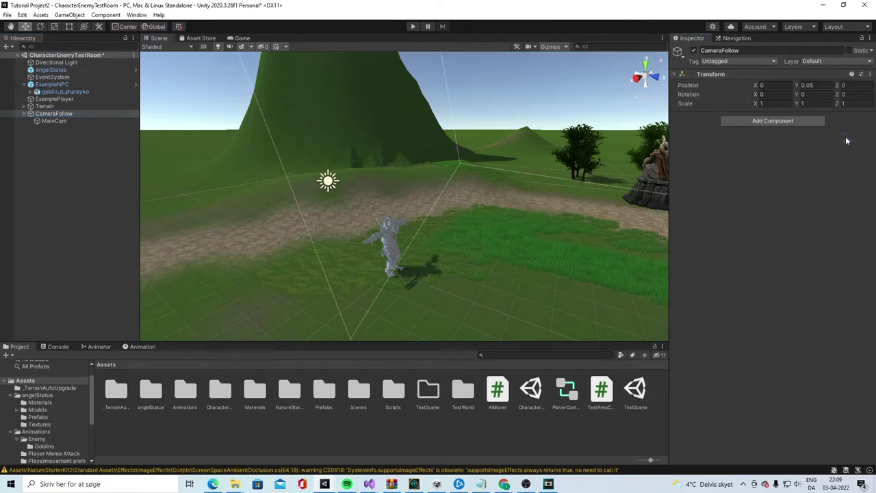
double_click(54, 120)
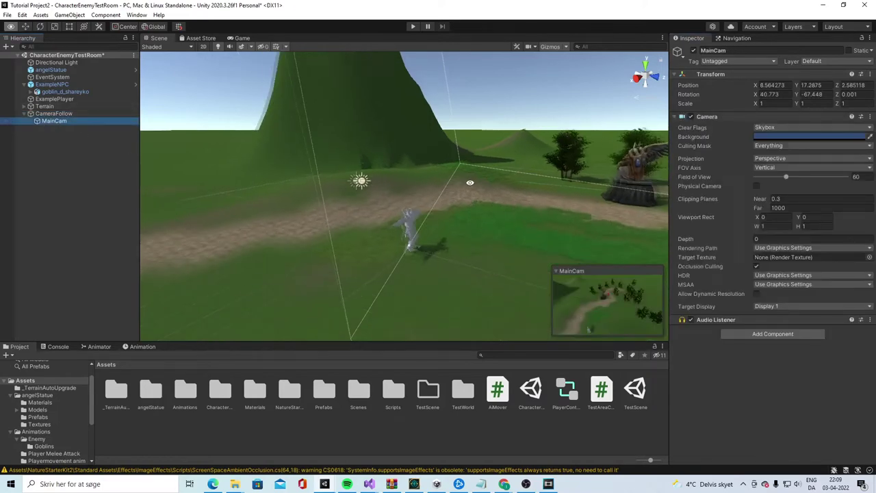
left_click_drag(479, 206, 452, 148, "alt")
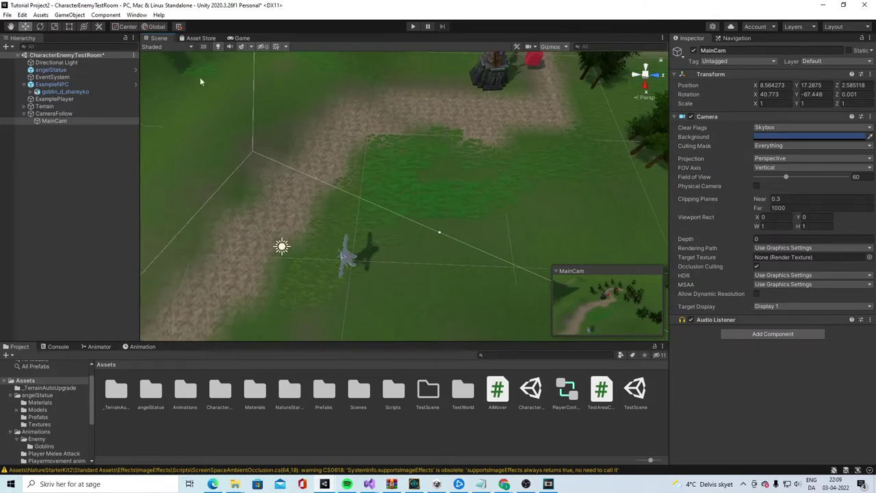
Align MainCam with the current downward scene view
left_click(69, 14)
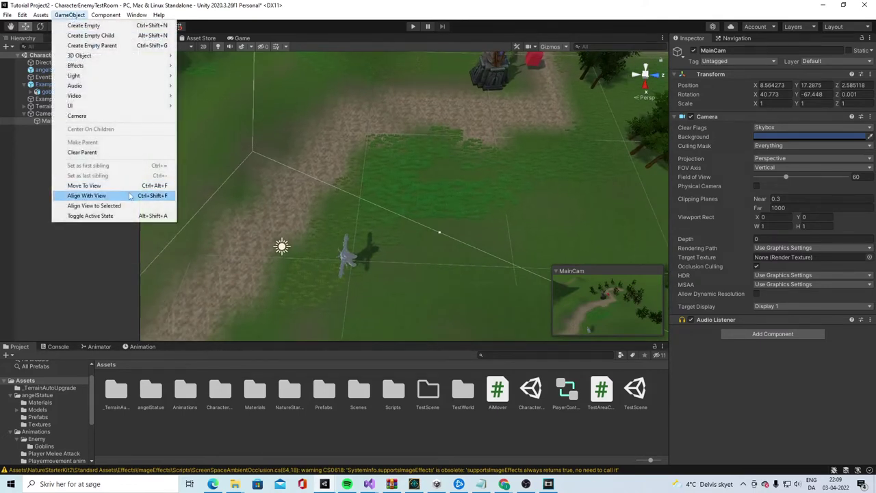
left_click(86, 196)
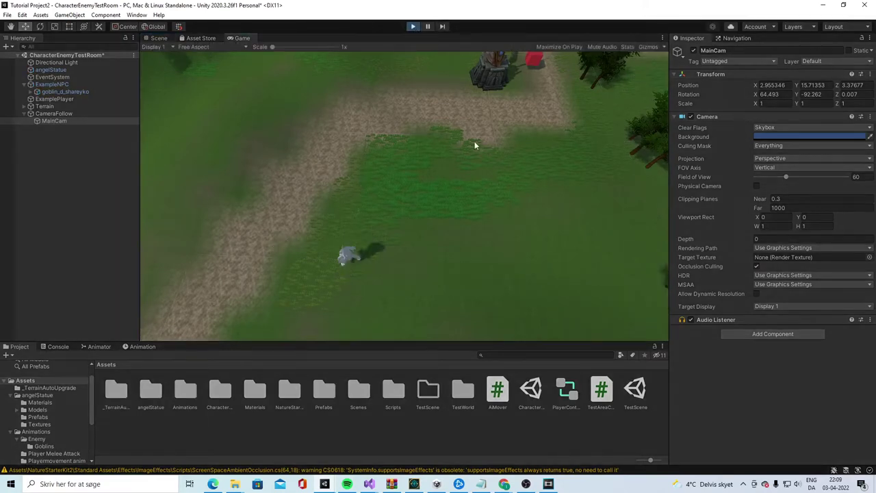
left_click(413, 26)
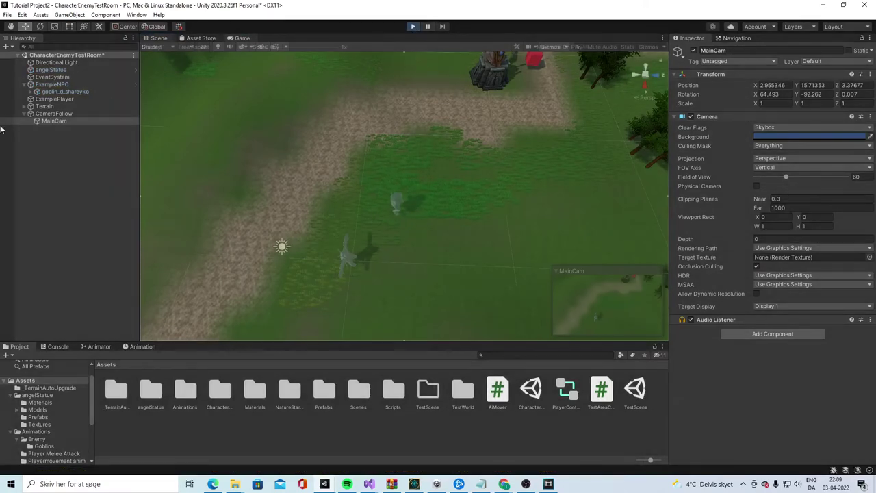
Give CameraFollow a Test Area Camera script targeting goblin_d_shareyko and play-test the follow camera
left_click(53, 114)
left_click(771, 120)
type("testarea")
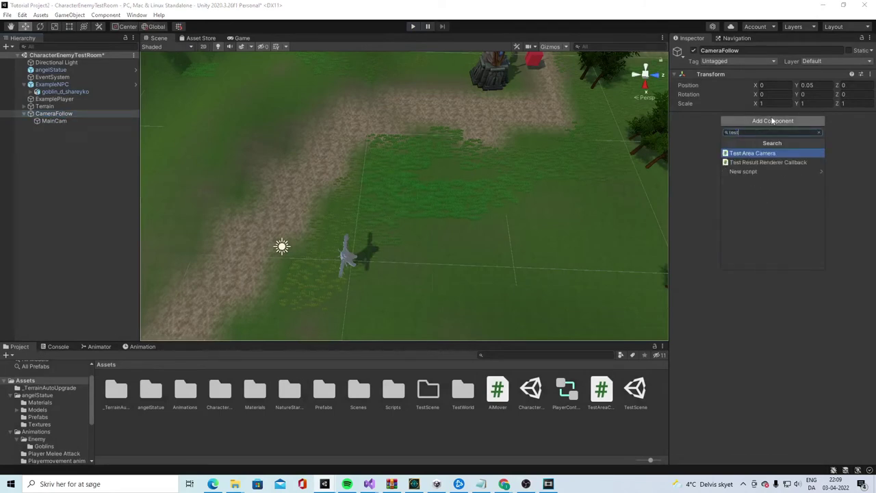
key("Return")
left_click_drag(64, 91, 769, 137)
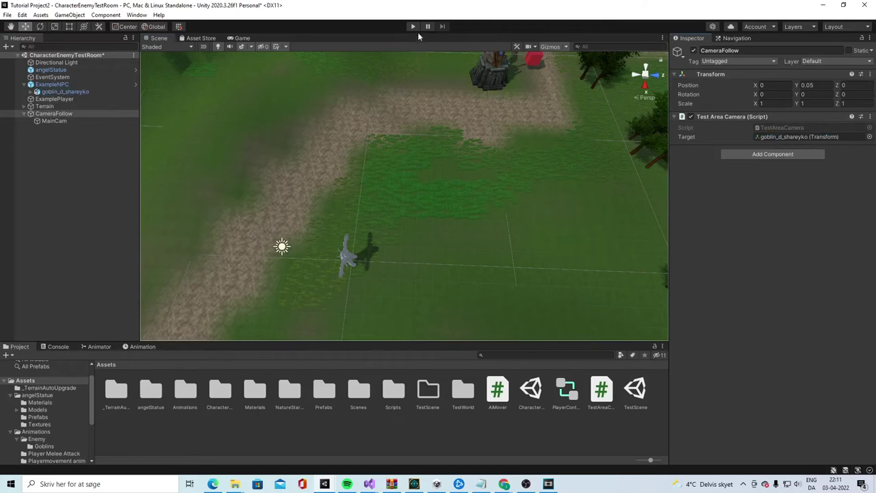
left_click(414, 27)
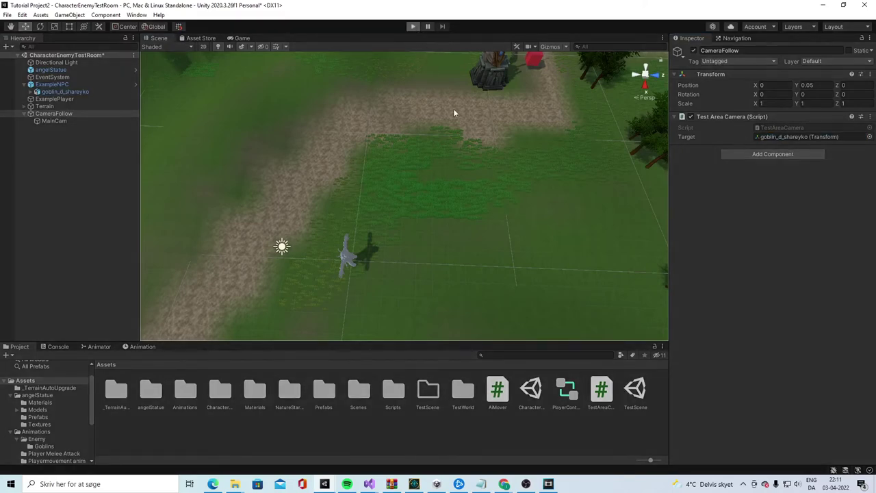
left_click(70, 85)
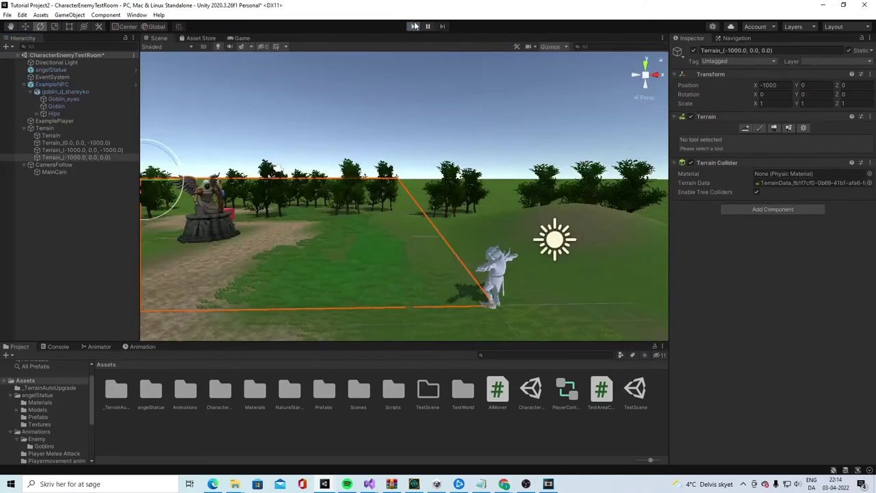
left_click(414, 26)
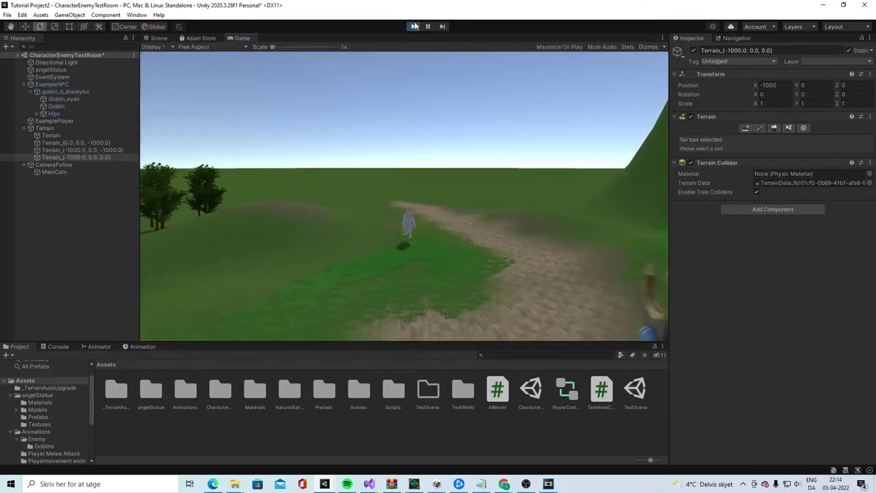
Stop play and change goblin_d_shareyko's Nav Mesh Agent Base Offset from 0.5 to 0
left_click(414, 26)
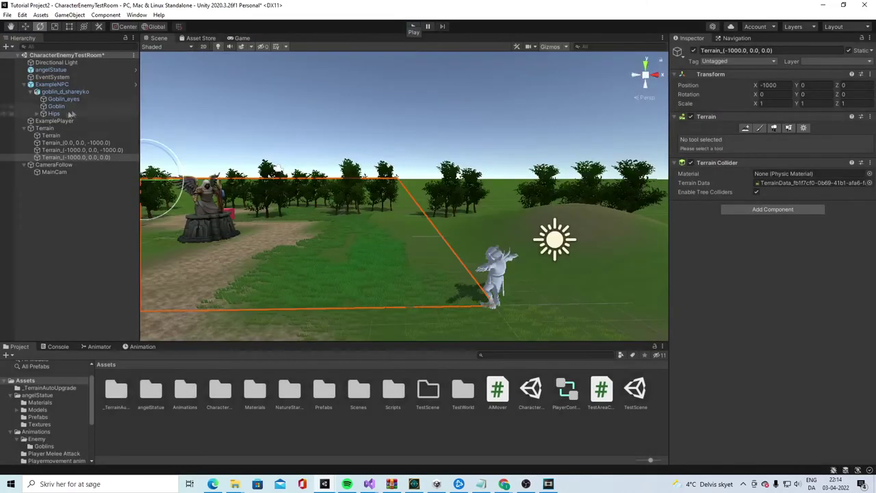
left_click(68, 91)
left_click(773, 261)
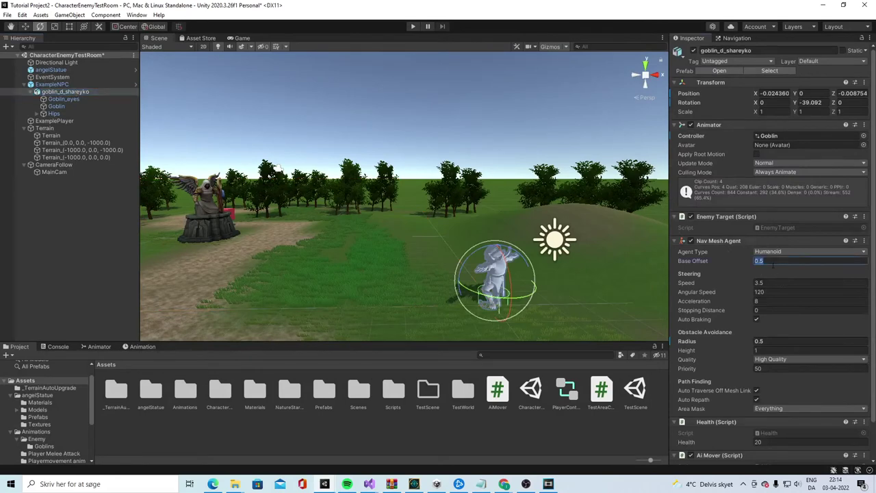
type("0")
left_click_drag(411, 205, 542, 199, "alt")
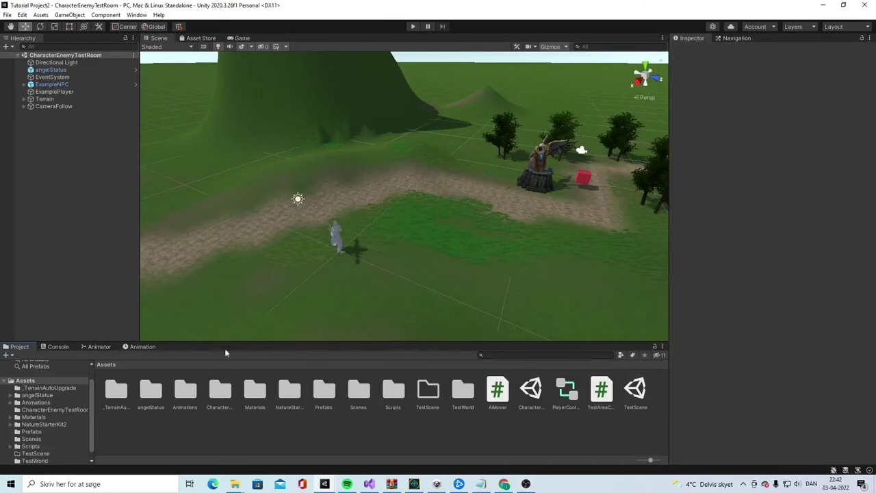
Create a Texture folder inside Animations > Enemy > Goblins
double_click(193, 395)
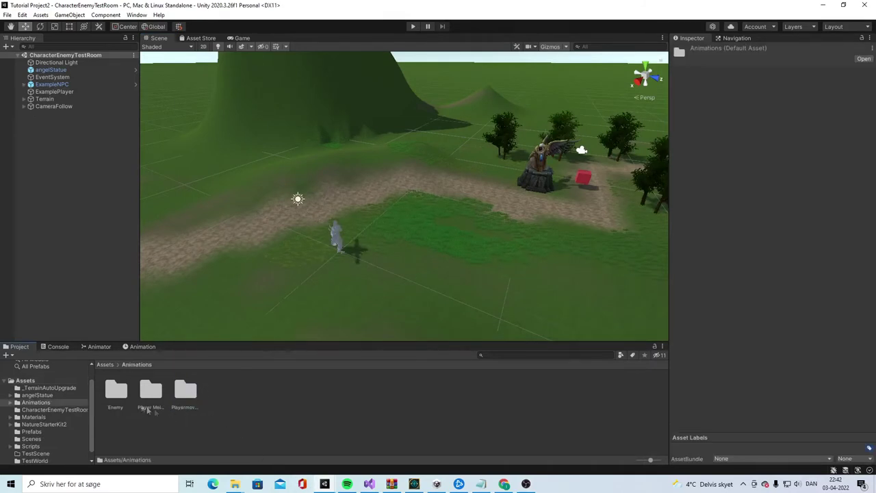
double_click(118, 388)
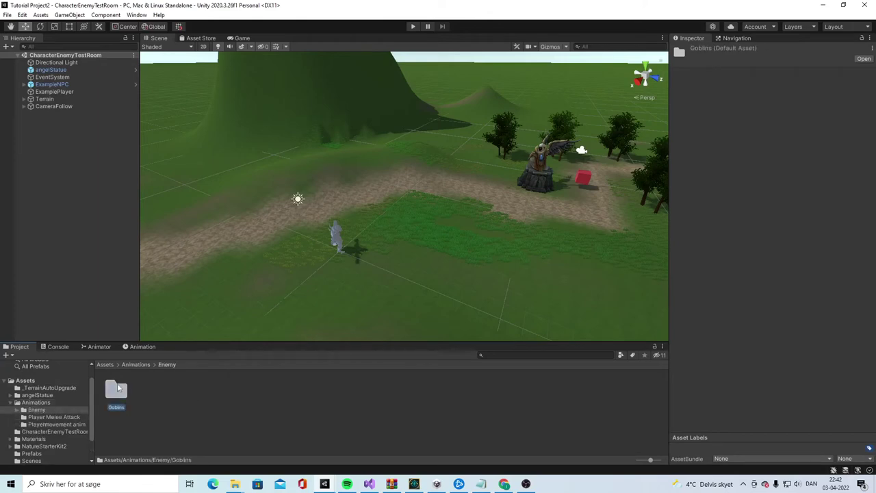
double_click(115, 389)
right_click(185, 429)
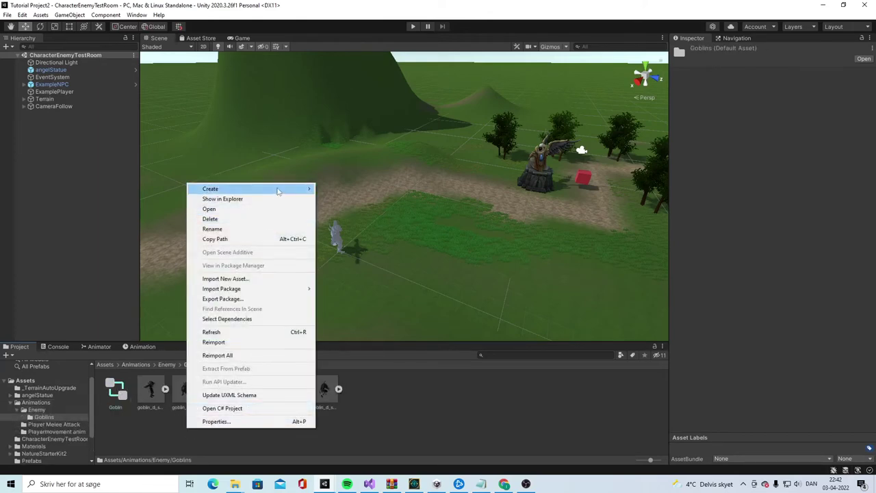
mouse_move(278, 190)
left_click(355, 124)
type("Te")
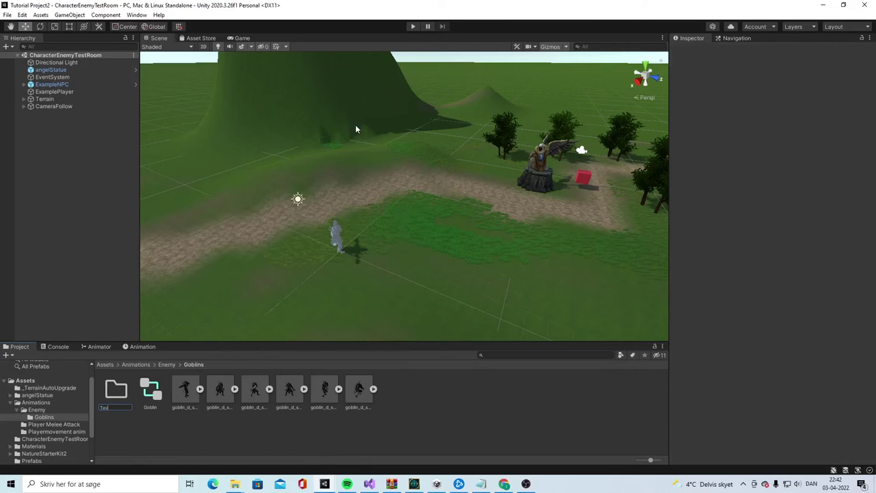
type("xture")
key("Return")
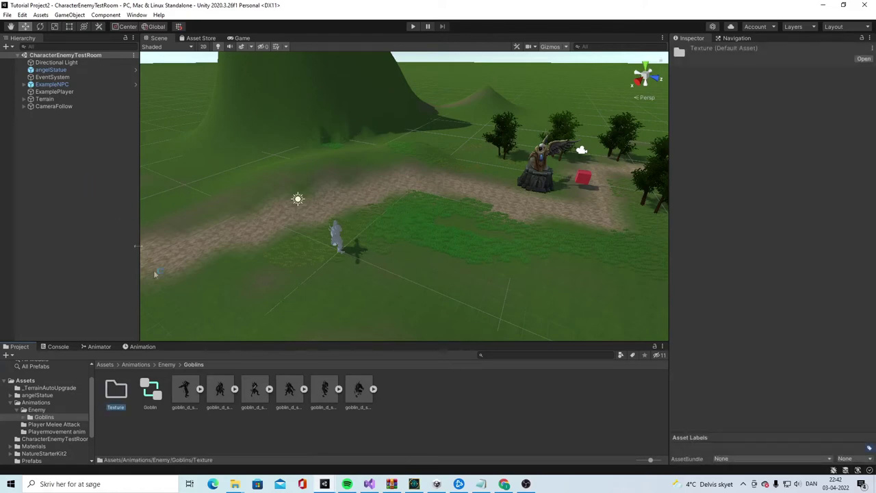
Extract the goblin model's textures into the Texture folder and fix the normal map settings
left_click(189, 391)
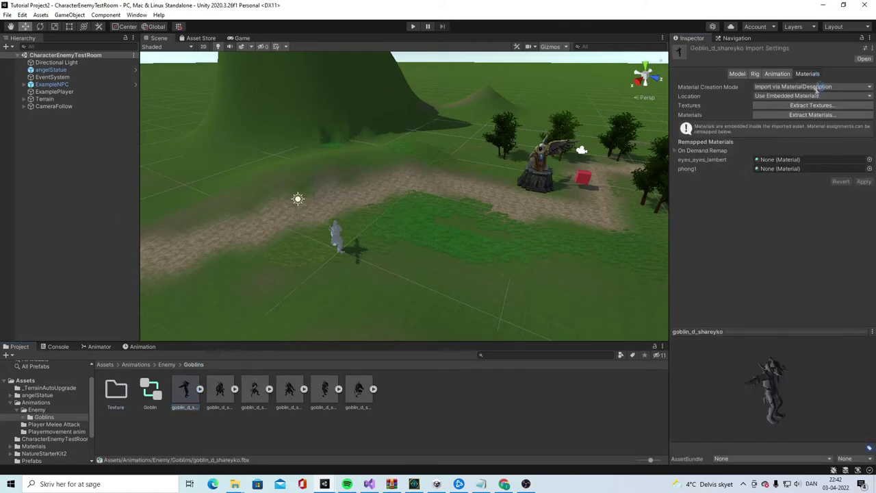
left_click(824, 106)
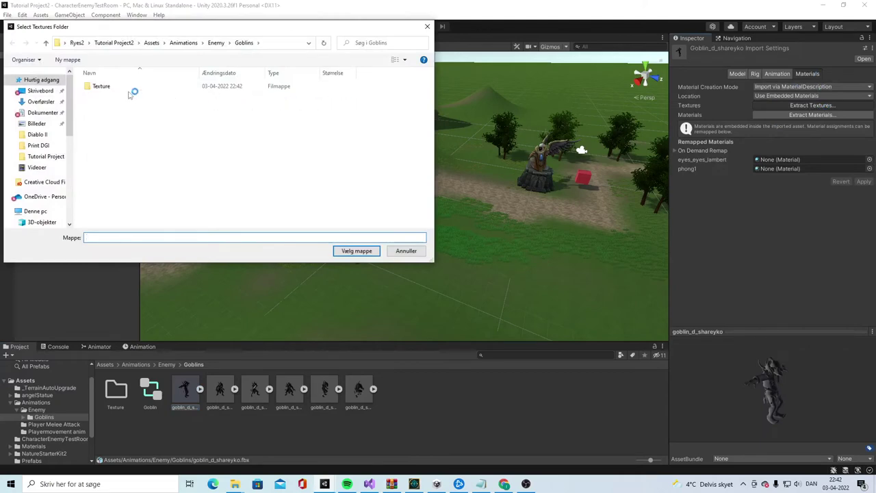
left_click(128, 88)
left_click(375, 255)
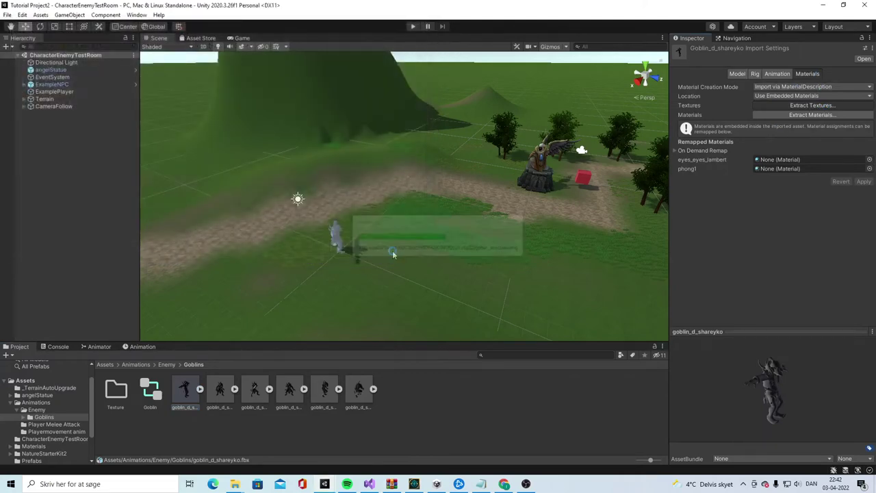
left_click(143, 141)
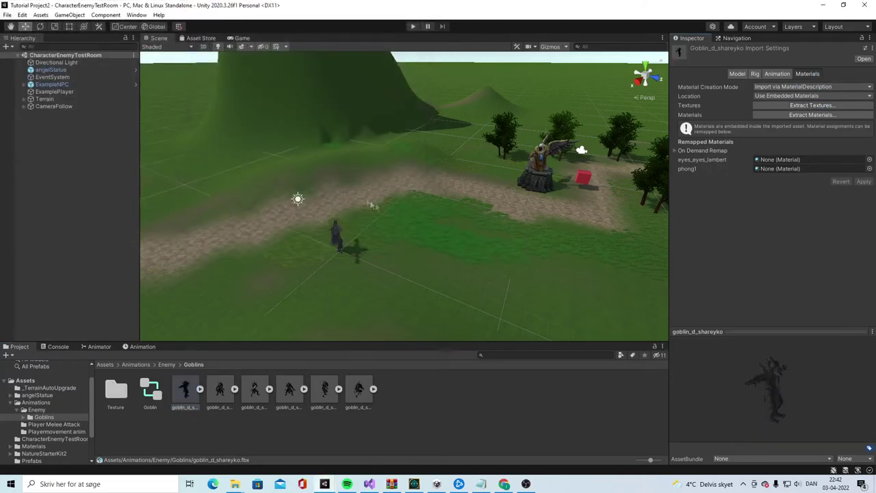
right_click_drag(372, 205, 468, 205)
scroll(469, 206, "down", 2)
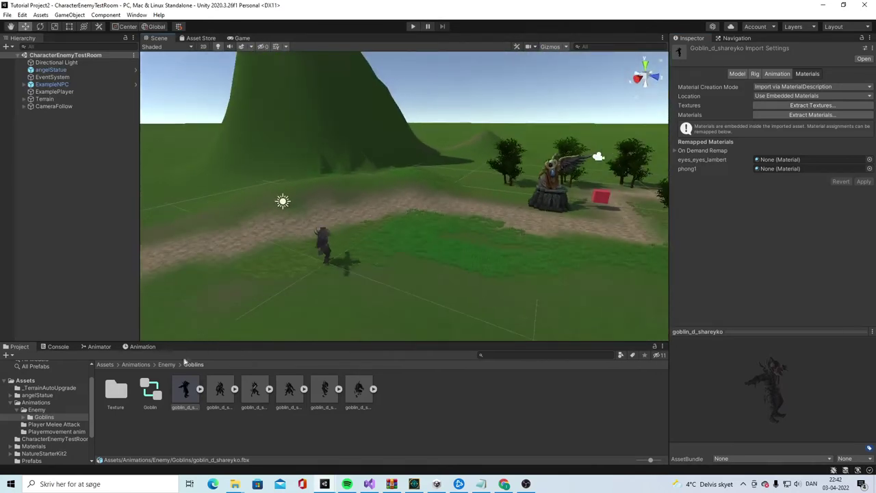
Create a Texture folder inside the Playermovement anim folder
left_click(139, 364)
double_click(156, 390)
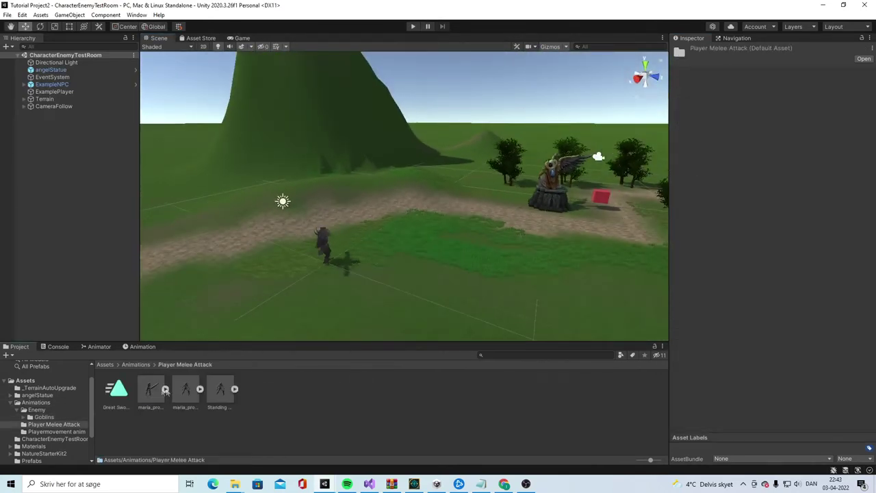
left_click(135, 364)
double_click(115, 389)
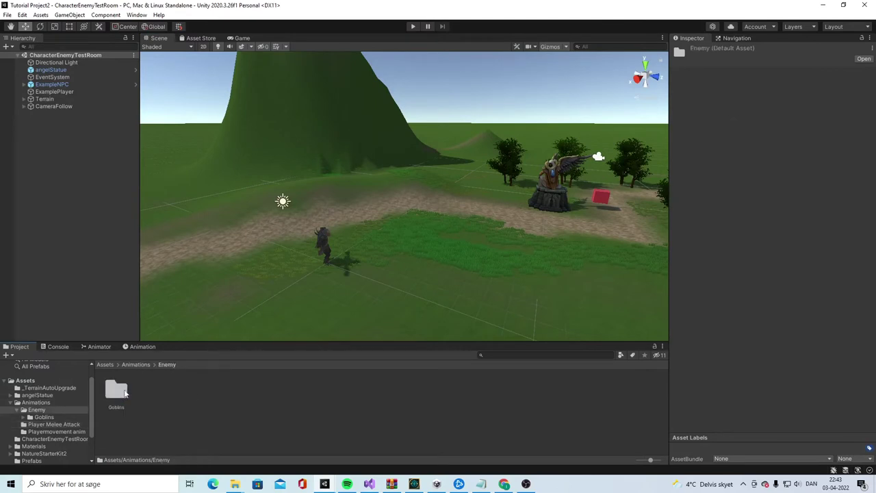
left_click(135, 364)
double_click(184, 393)
left_click(124, 395)
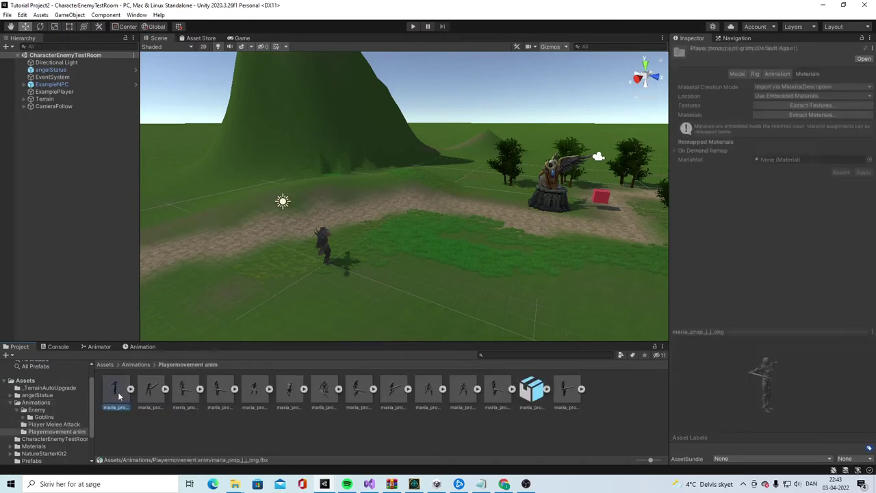
right_click(397, 442)
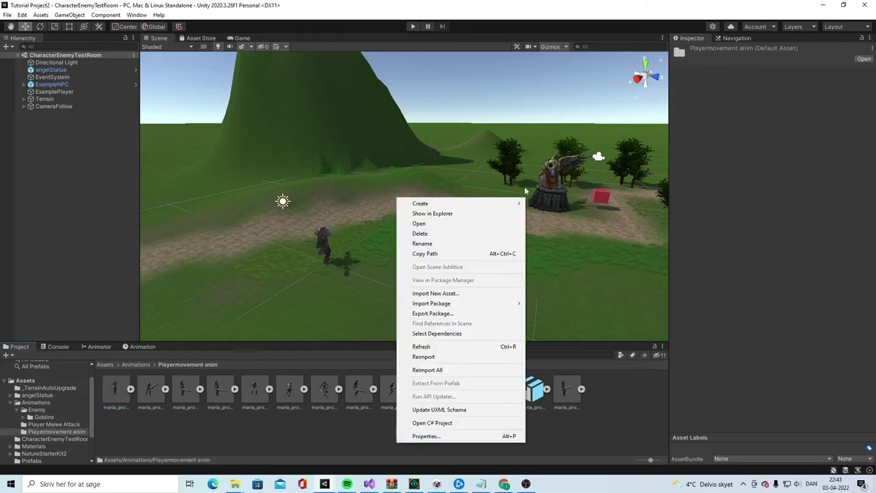
mouse_move(472, 203)
left_click(565, 130)
type("Tes")
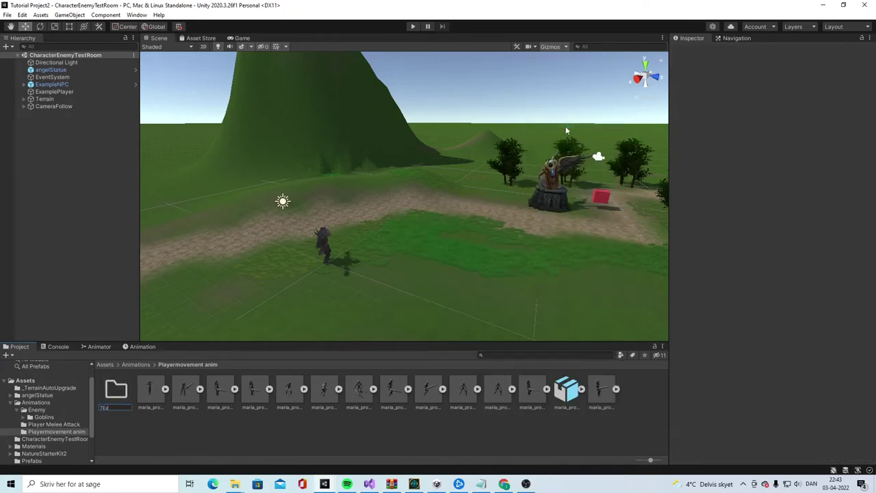
type("xture")
key("Return")
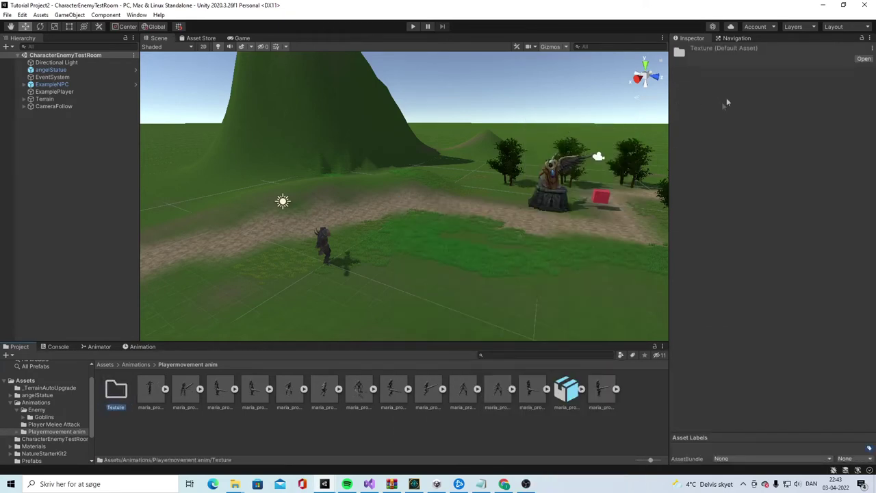
Extract maria_prop_j_j_ong's textures into that Texture folder and fix the normal map settings
double_click(116, 390)
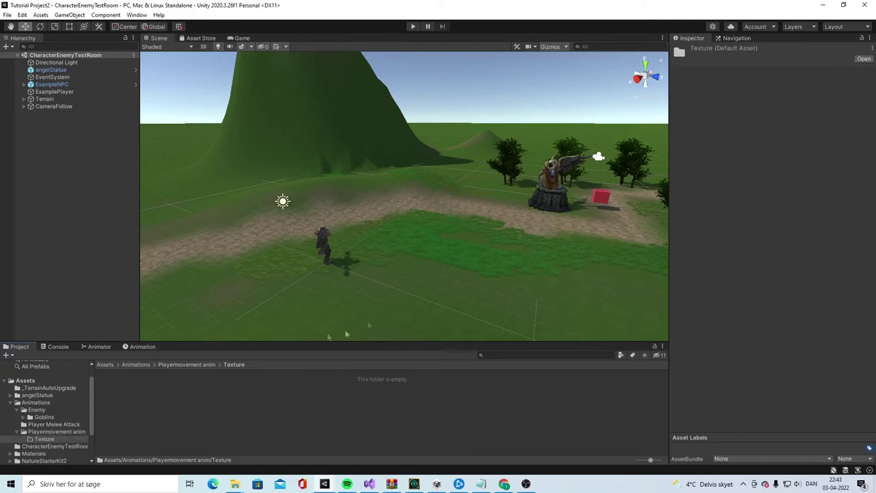
left_click(175, 368)
left_click(152, 390)
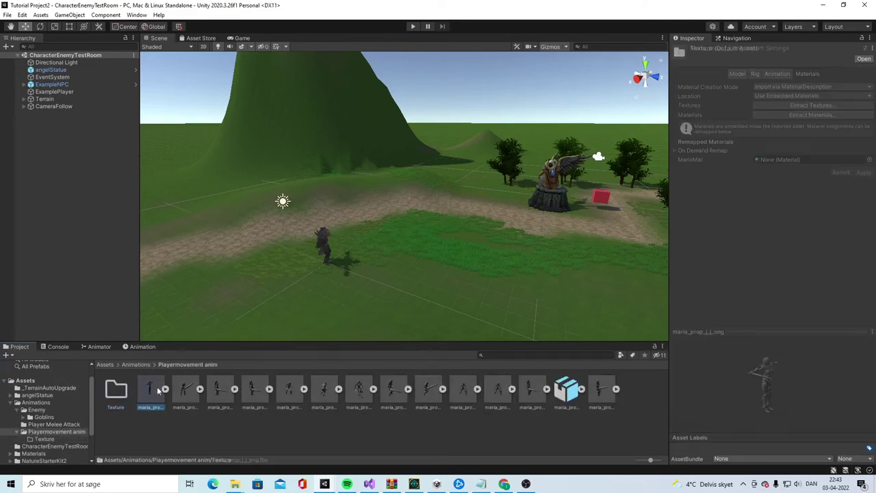
left_click(807, 107)
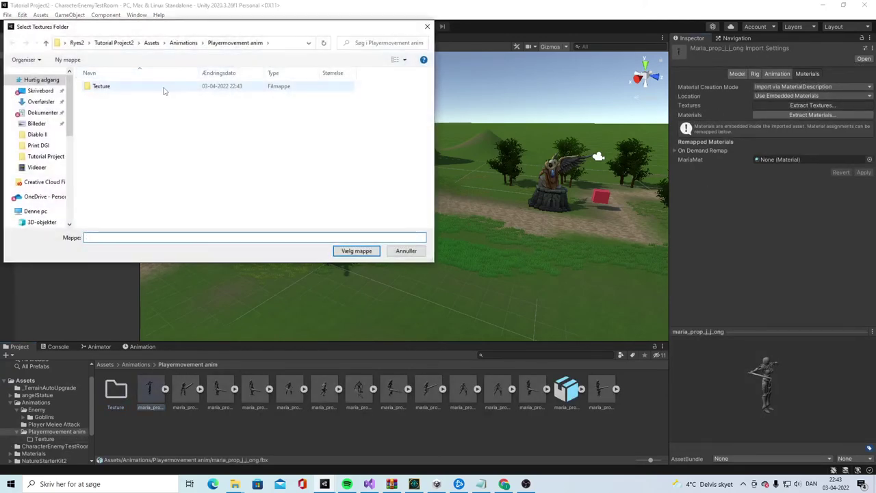
left_click(164, 89)
left_click(357, 250)
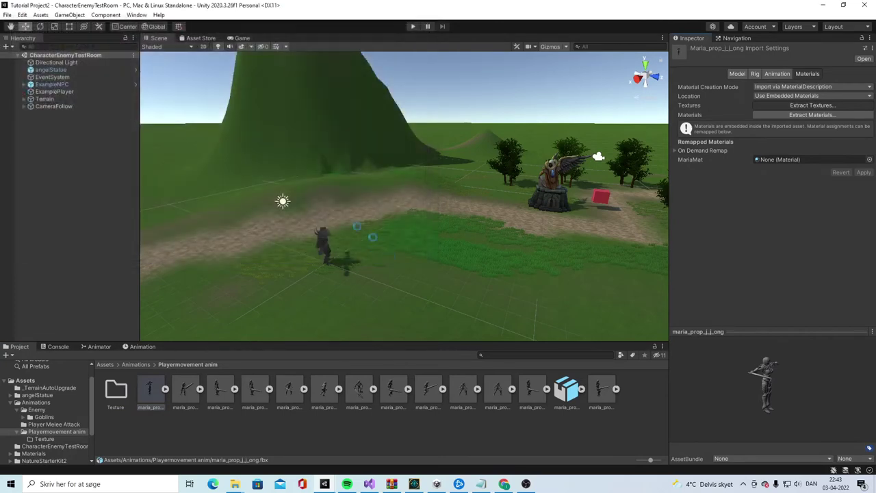
left_click(144, 141)
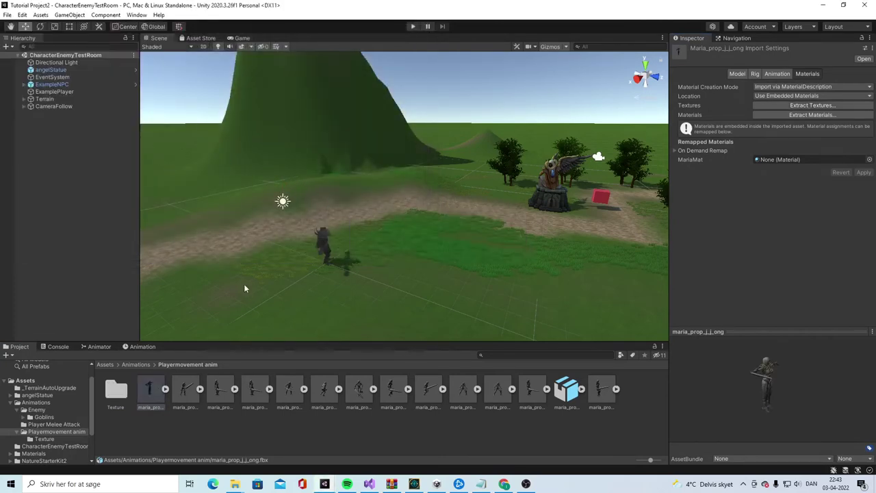
left_click(105, 364)
mouse_move(412, 222)
left_mouse_down("alt")
mouse_move(440, 228)
mouse_move(438, 240)
mouse_move(424, 228)
mouse_move(466, 231)
mouse_move(383, 222)
mouse_move(397, 224)
left_mouse_up("alt")
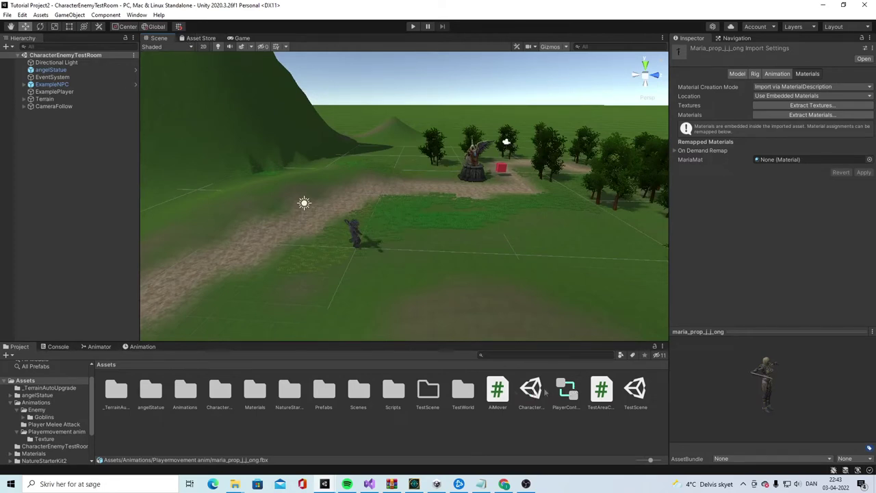
Open the CharacterEnemyTestRoom scene
double_click(635, 388)
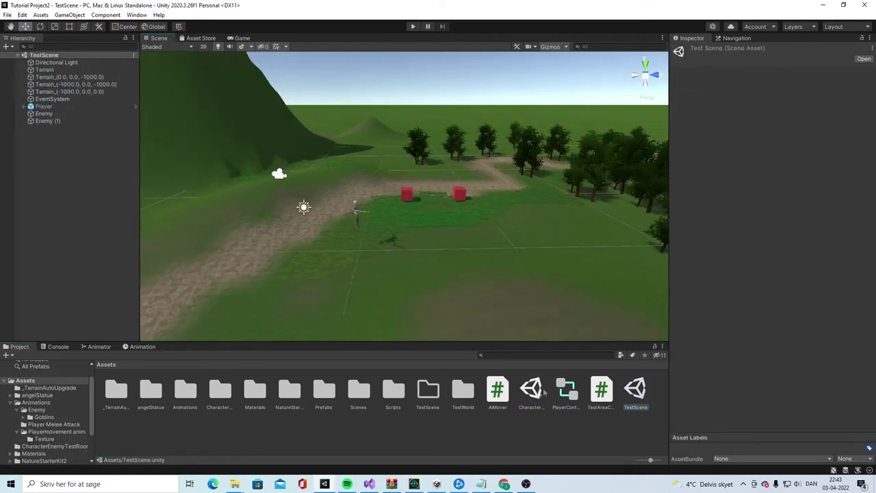
double_click(566, 388)
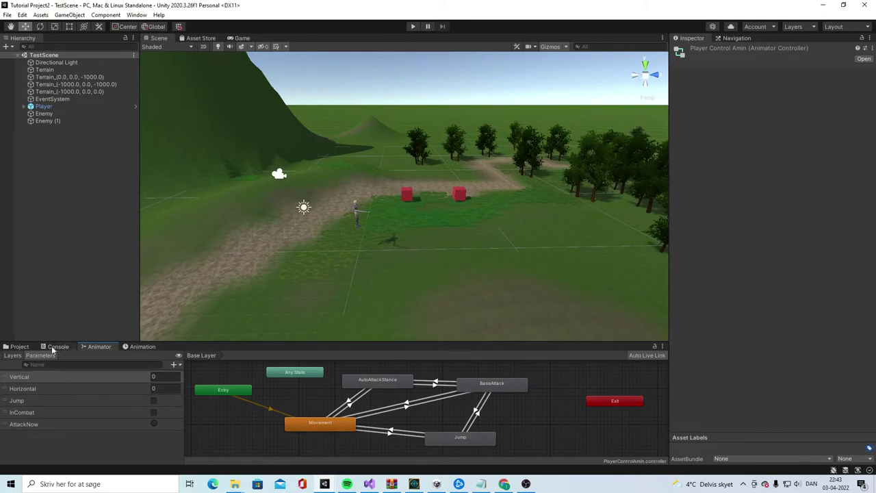
left_click(20, 347)
double_click(532, 390)
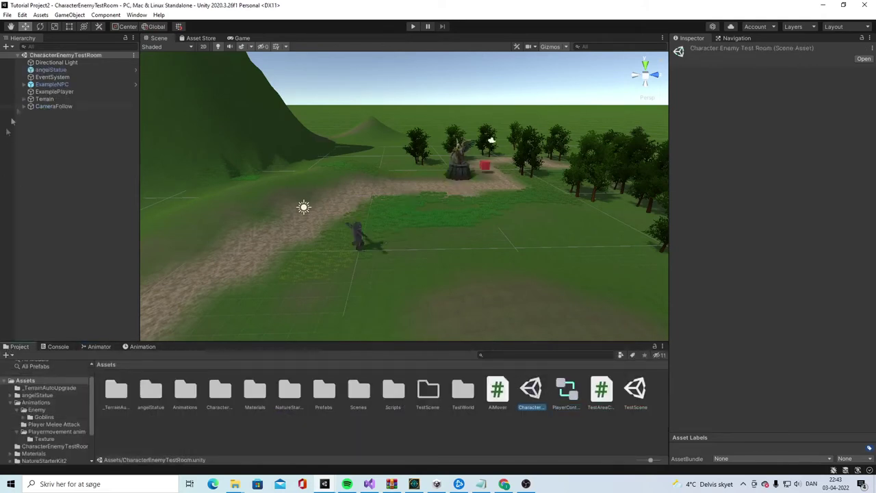
Apply all of ExampleNPC's prefab overrides, then switch back to TestScene
left_click(52, 84)
left_click(844, 70)
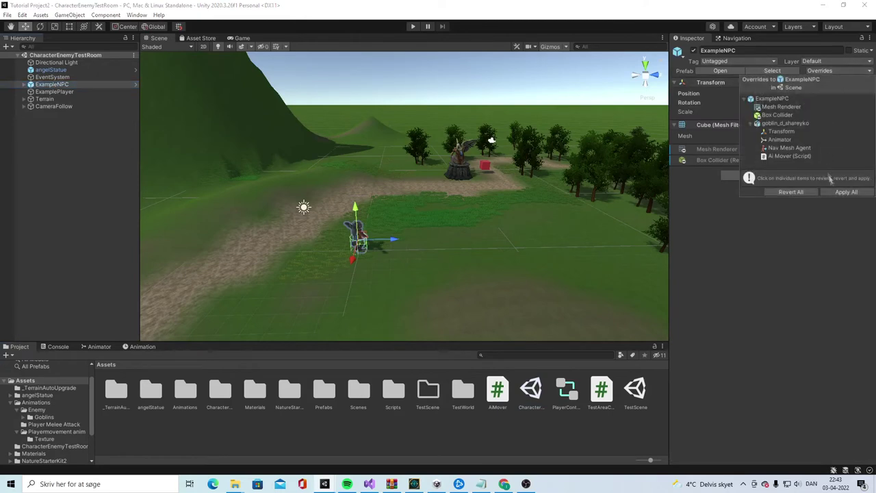
left_click(837, 189)
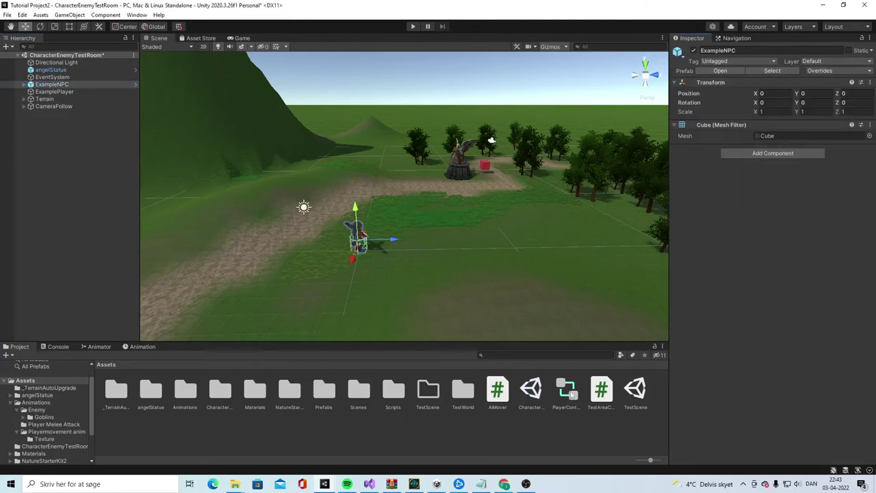
left_click(566, 390)
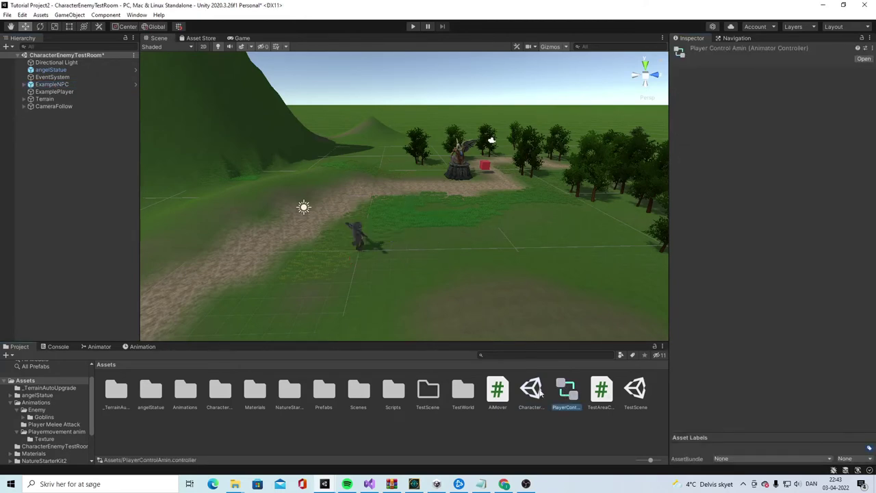
double_click(635, 389)
Save the changed scene, then delete the Enemy and Enemy (1) cubes from TestScene
left_click(427, 261)
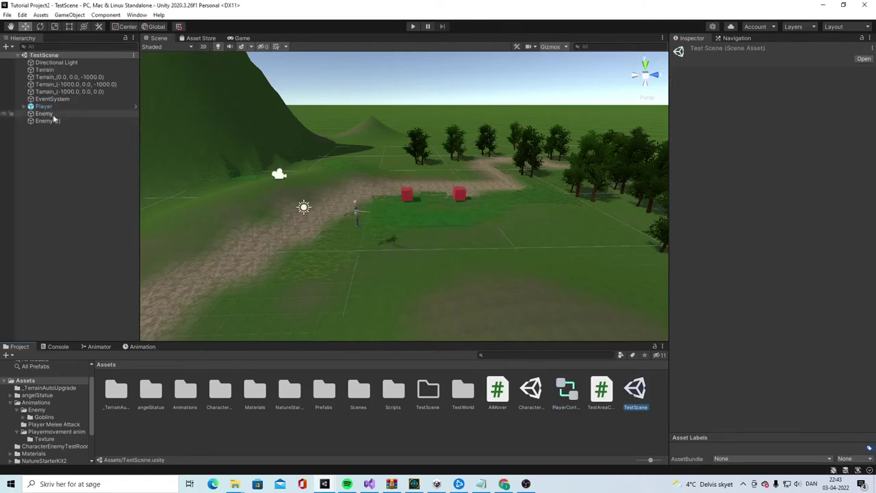
left_click(62, 114)
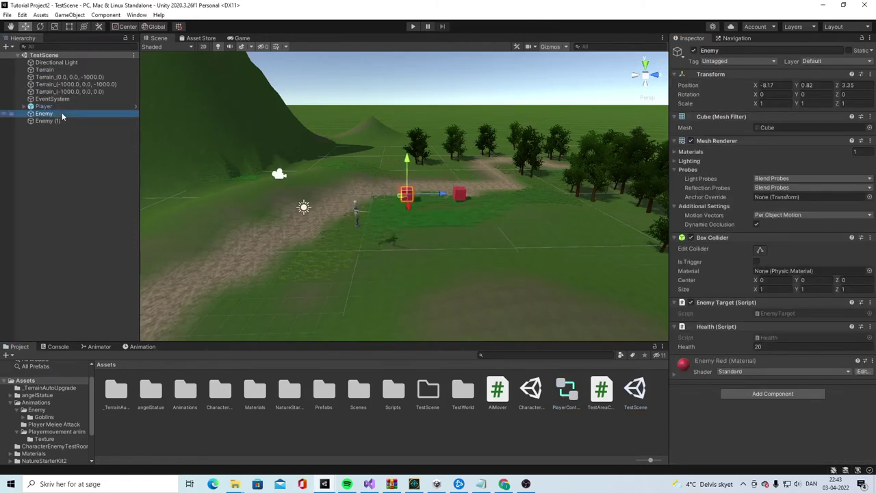
key("Delete")
left_click(59, 113)
key("Delete")
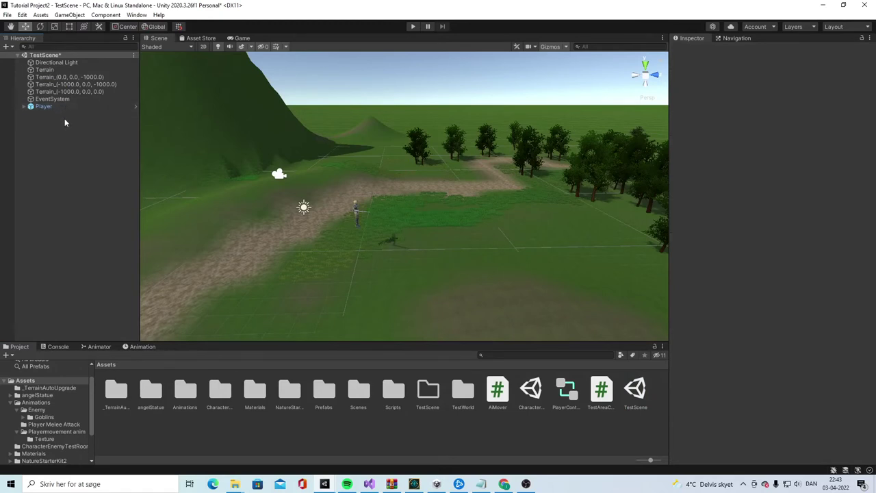
Place the ExampleNPC prefab on the path and select its goblin_d_shareyko child
double_click(326, 390)
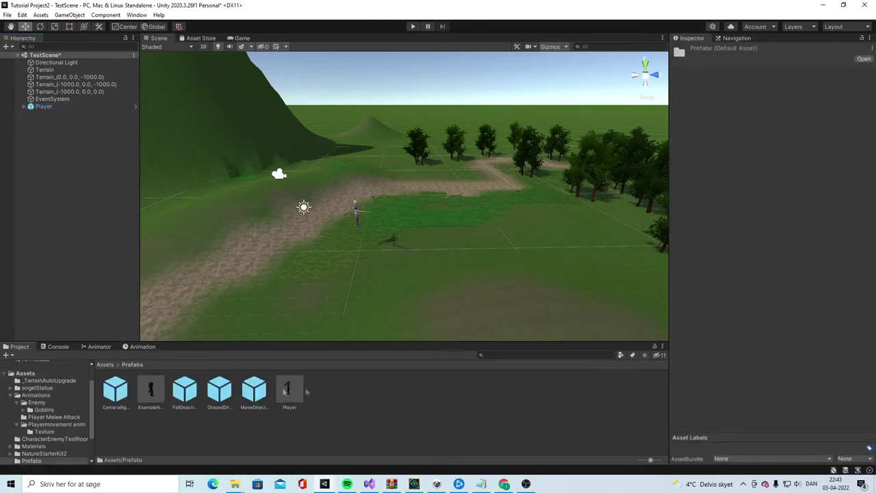
left_click_drag(146, 394, 411, 199)
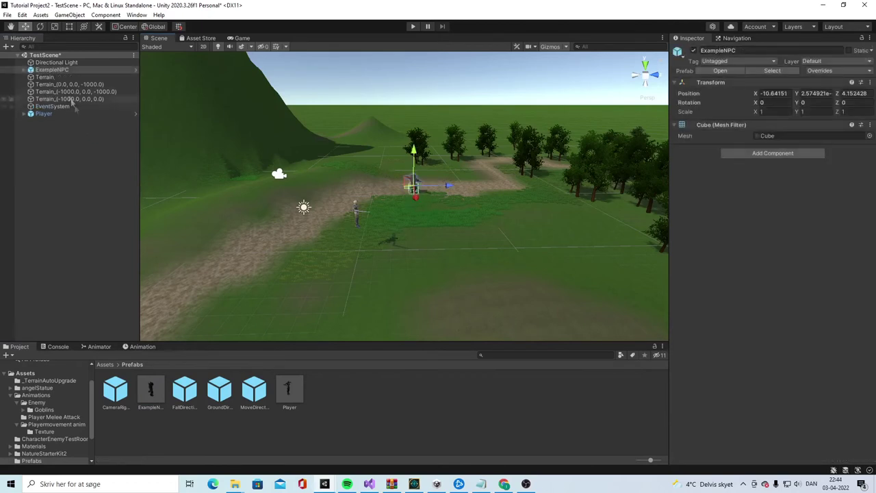
left_click(32, 70)
left_click(24, 70)
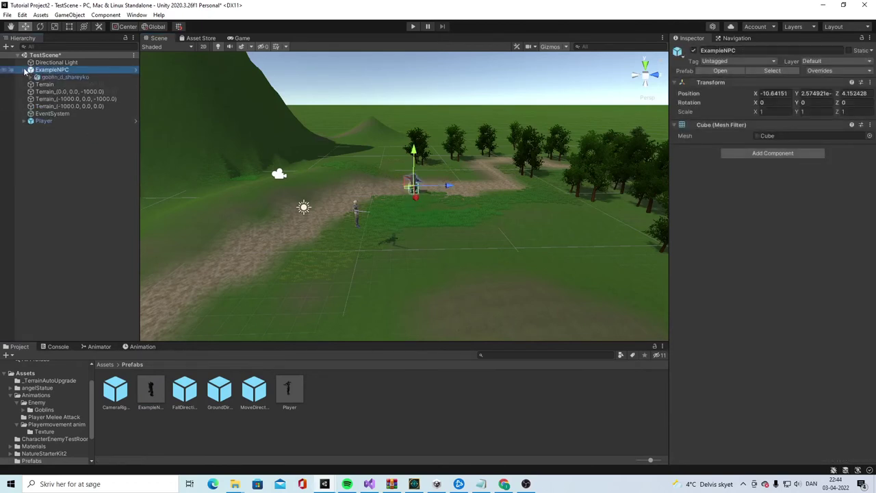
left_click(65, 77)
scroll(789, 272, "down", 2)
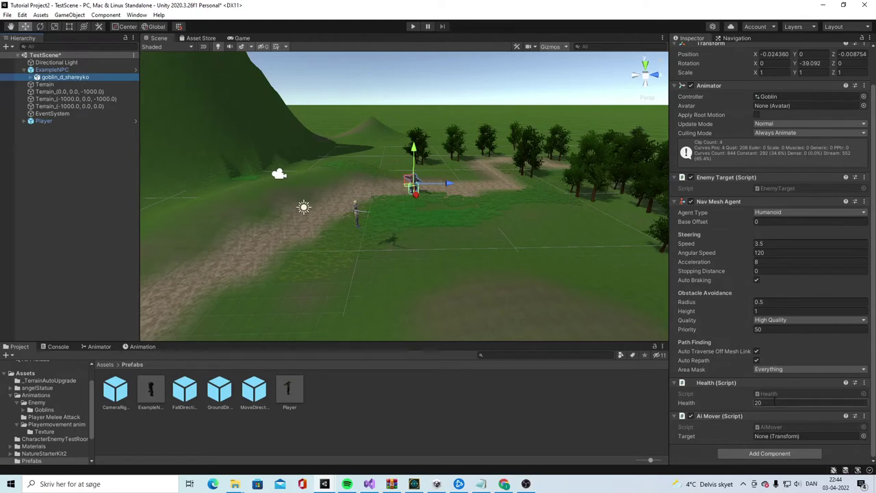
Set the goblin's Ai Mover target to Player and add a Capsule Collider
left_click_drag(60, 123, 781, 439)
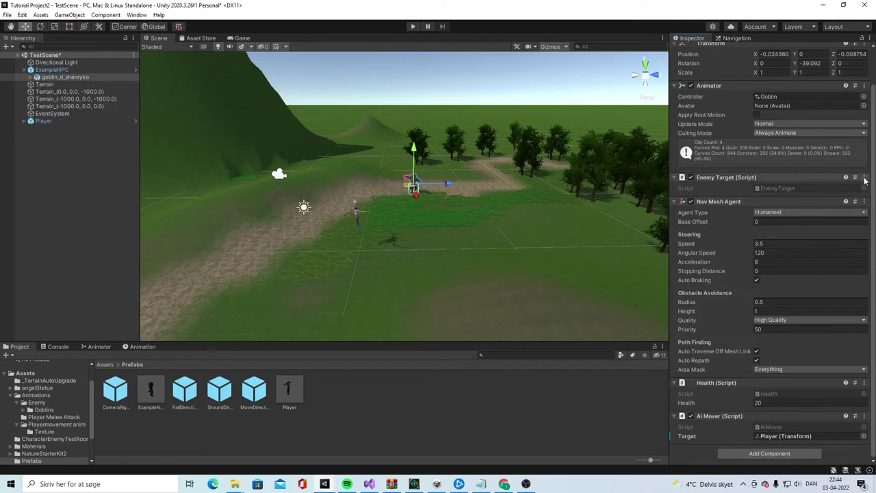
left_click(779, 453)
type("col")
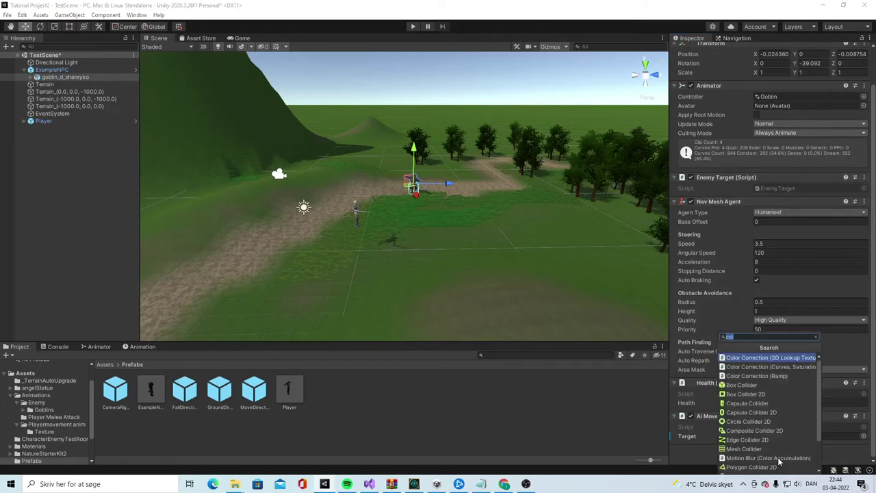
left_click(759, 403)
Size the Capsule Collider to centre Y 1.06, height 1.79, radius 0.94, then play-test
right_click_drag(399, 217, 399, 217)
scroll(762, 411, "down", 3)
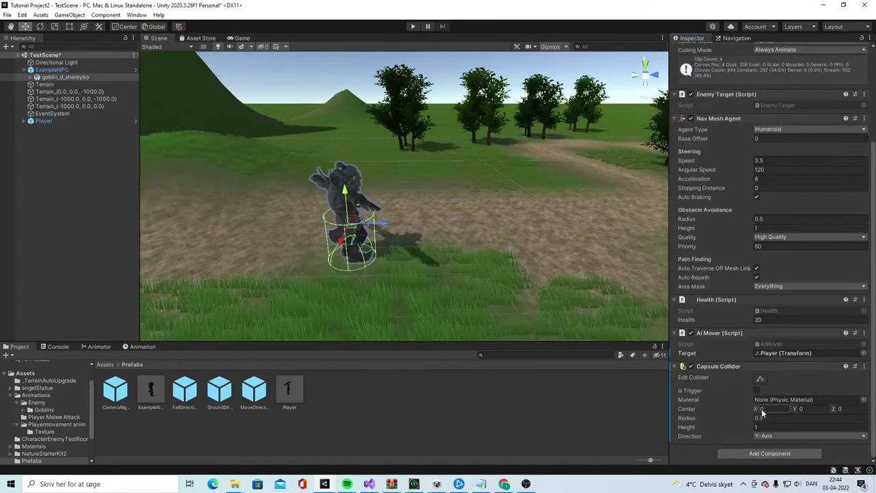
left_click_drag(796, 410, 814, 410)
mouse_move(692, 429)
left_mouse_down()
mouse_move(708, 429)
mouse_move(702, 421)
left_mouse_up()
left_click(690, 420)
left_click_drag(513, 297, 425, 184, "alt")
left_click(411, 26)
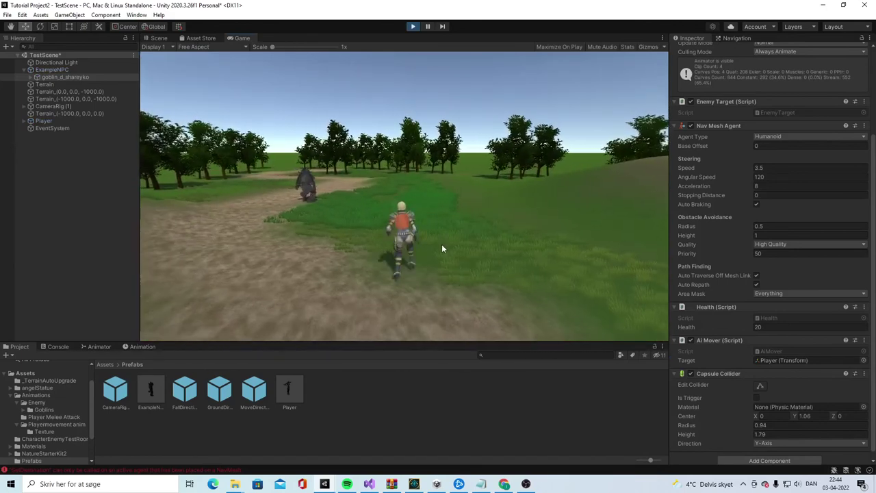
Stop play and frame the goblin from above
left_click(414, 26)
key("f")
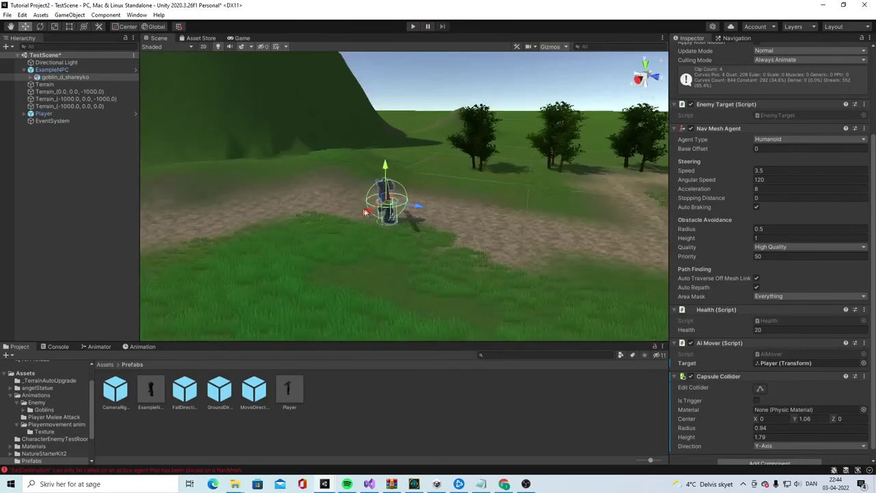
left_click_drag(365, 212, 219, 13, "alt")
Bake TestScene's NavMesh from the Navigation window, then reselect ExampleNPC in the Inspector
left_click(136, 14)
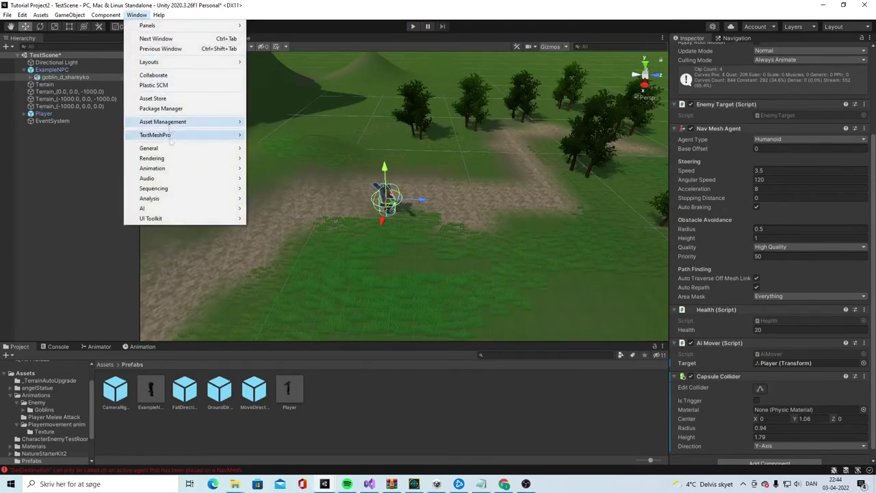
mouse_move(205, 207)
left_click(280, 208)
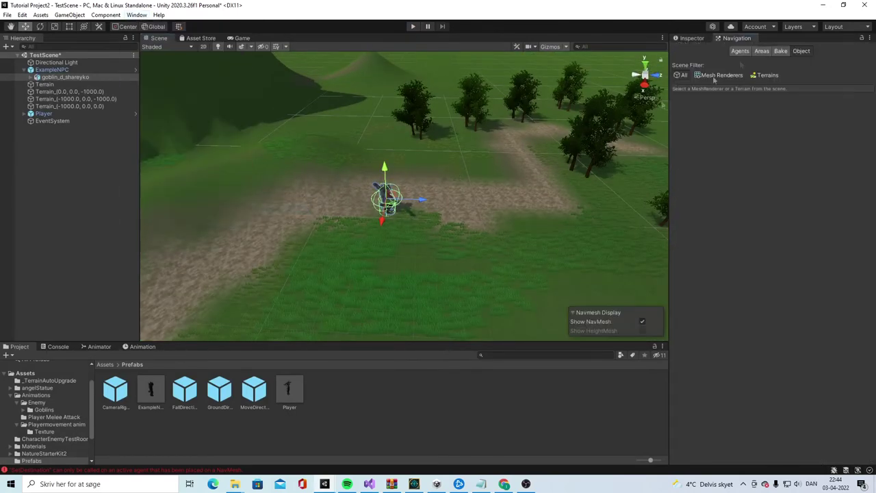
left_click(780, 51)
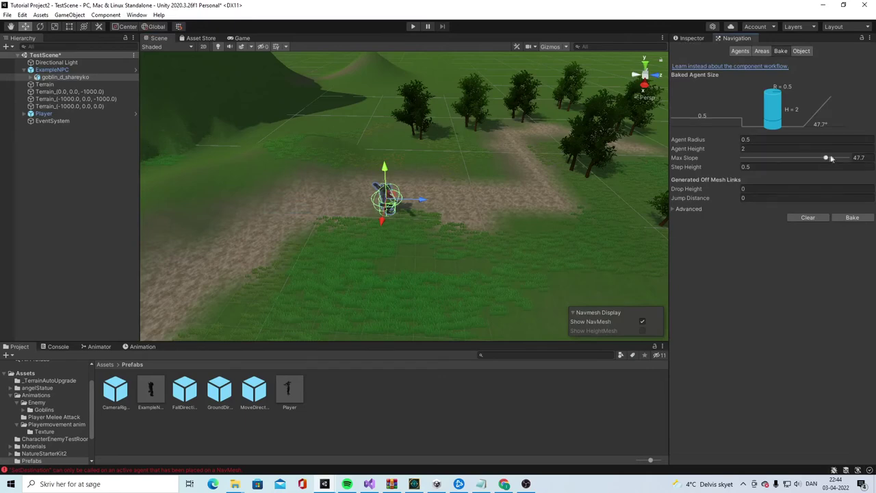
left_click(851, 217)
scroll(476, 202, "down", 5)
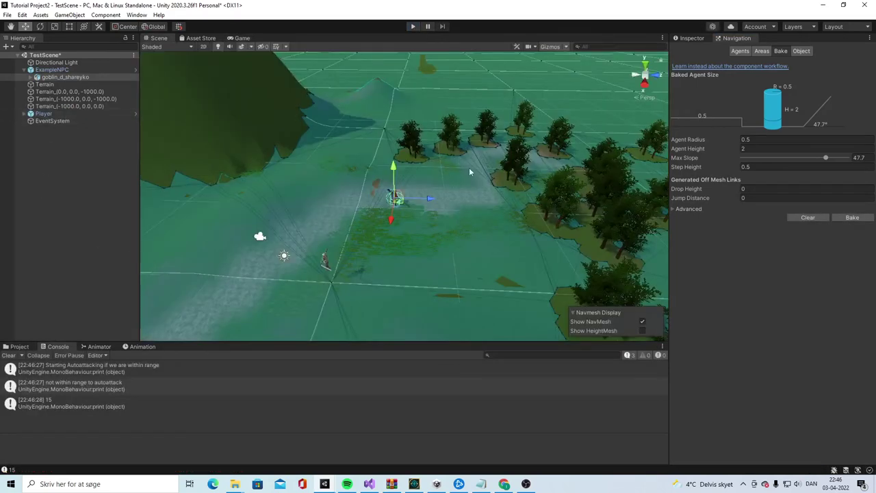
left_click(79, 70)
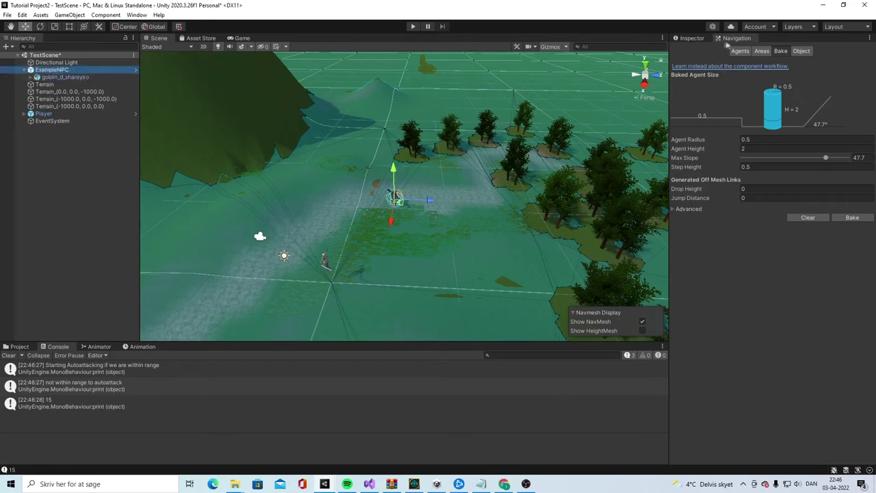
left_click(697, 38)
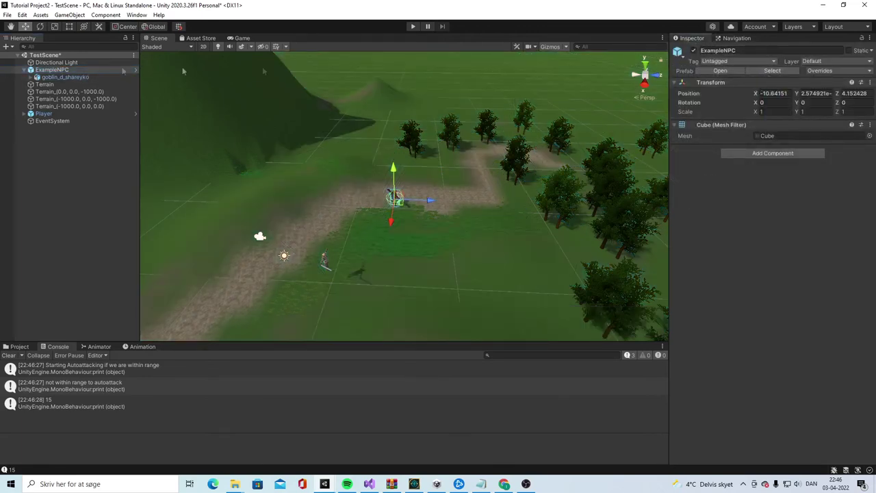
Set the goblin_d_shareyko object's Health value to 8
left_click(65, 77)
scroll(786, 227, "down", 5)
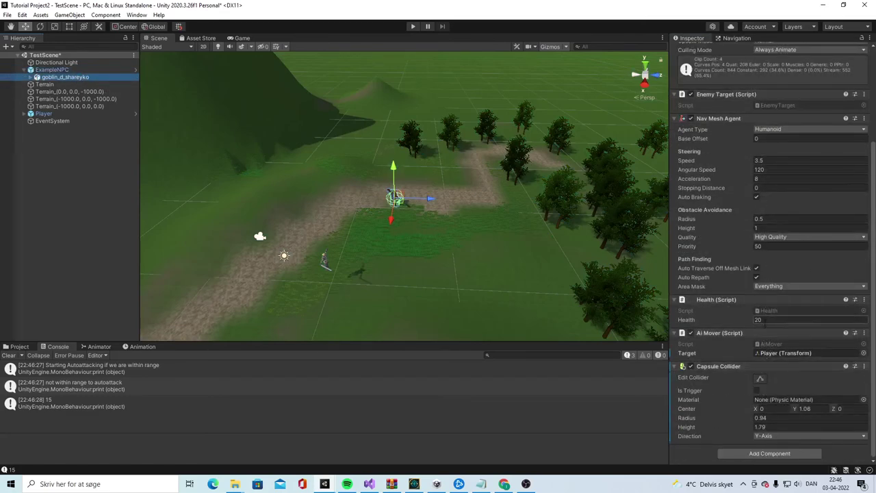
left_click(755, 319)
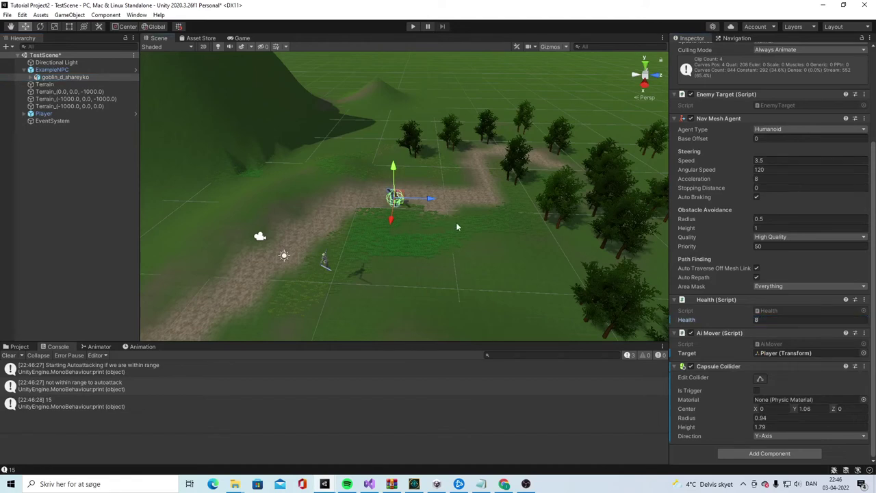
left_click(444, 183)
Show the goblin's Goblin animator graph with its Death state, then open Enemy Target's options menu
left_click(397, 201)
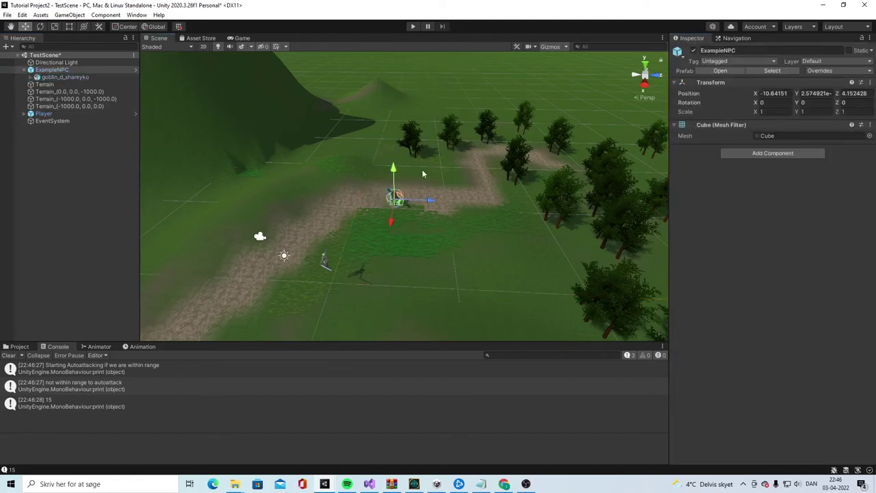
left_click(142, 347)
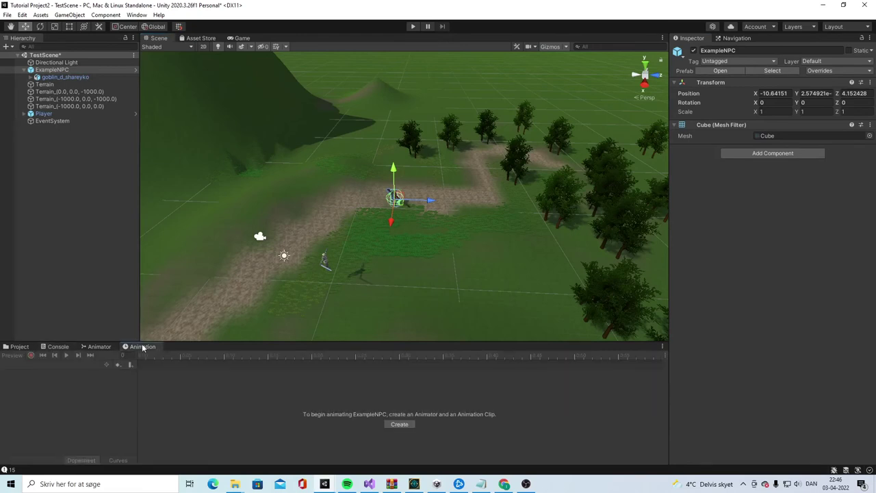
left_click(99, 347)
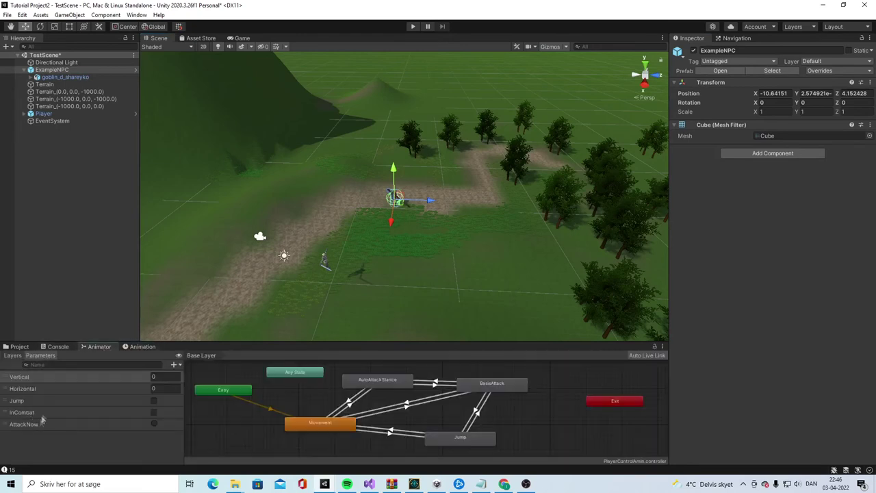
left_click(59, 77)
left_click(54, 70)
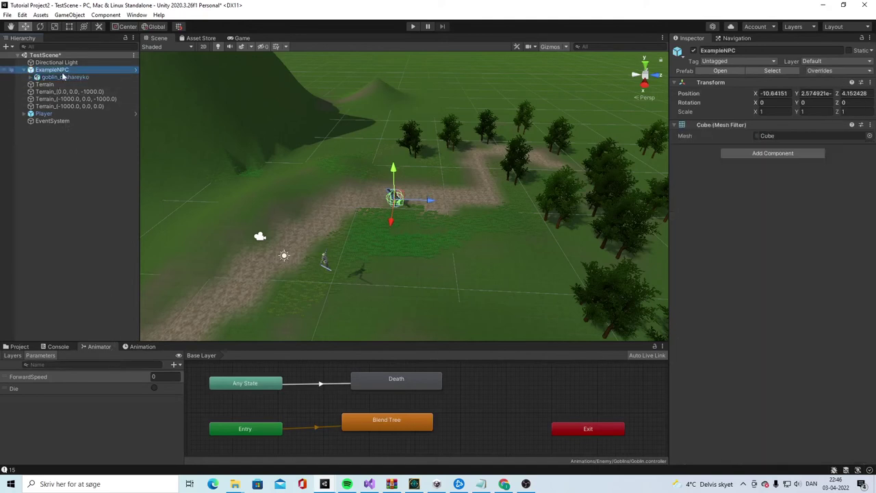
left_click(64, 78)
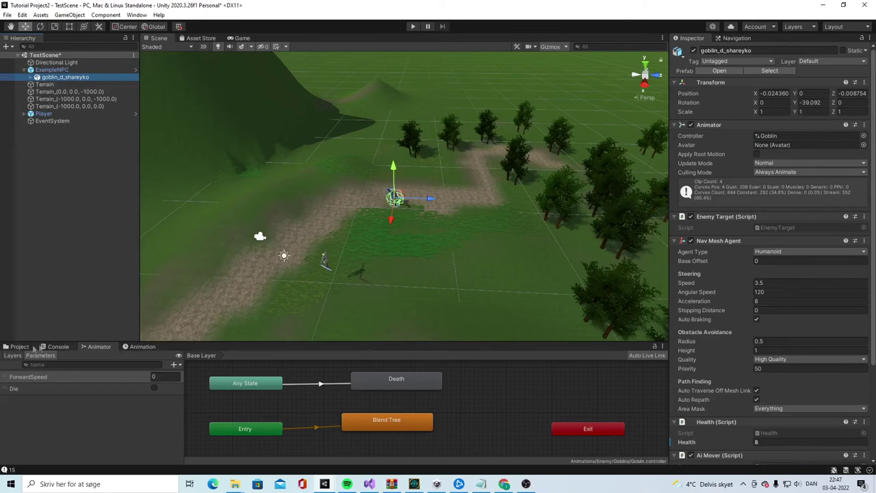
scroll(773, 277, "down", 4)
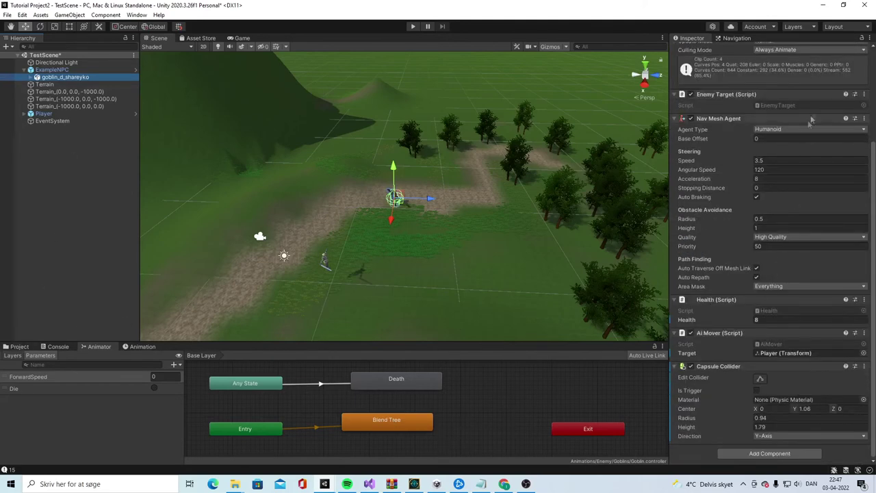
left_click(864, 94)
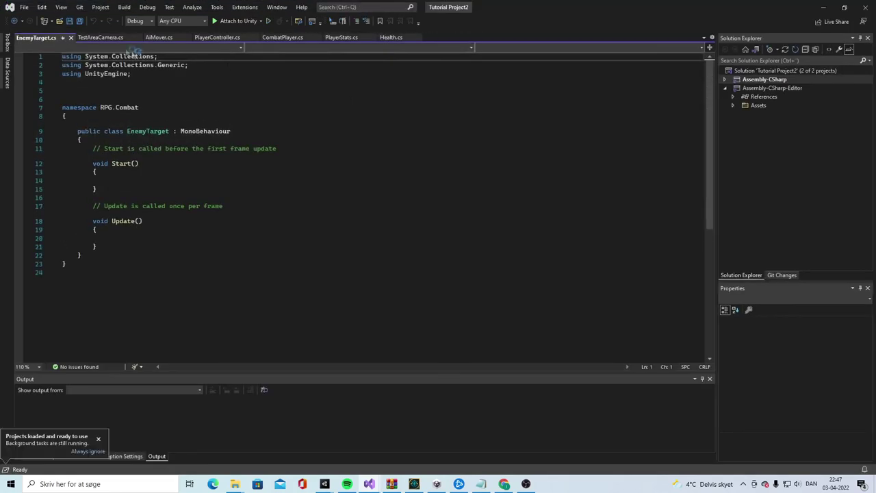
Rename the health field in Health.cs to HealthPoints across all four references
left_click(388, 38)
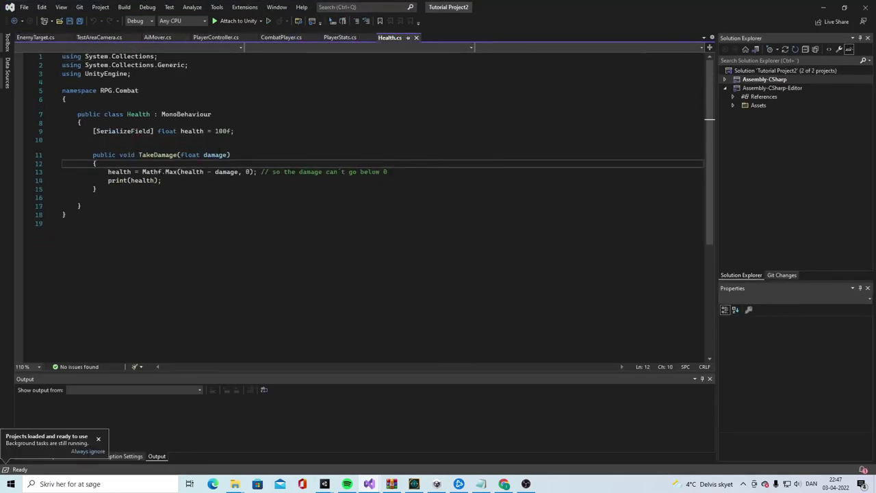
left_click(235, 131)
left_click(94, 198)
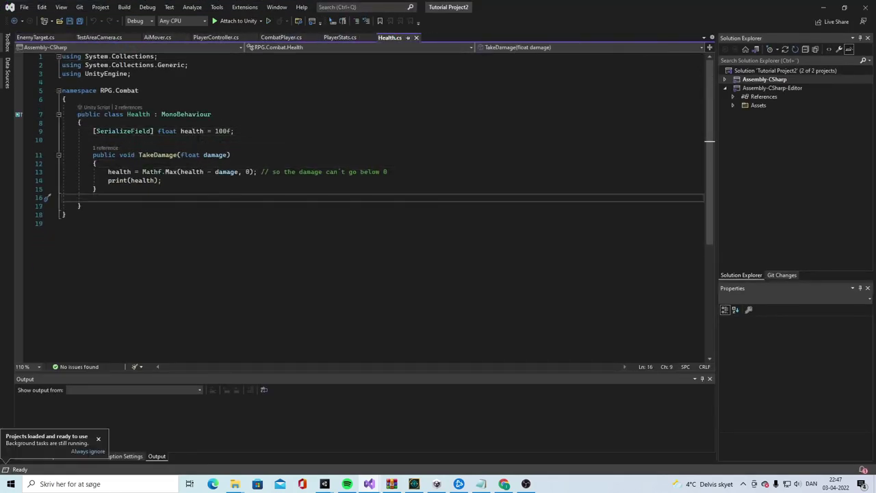
right_click(196, 130)
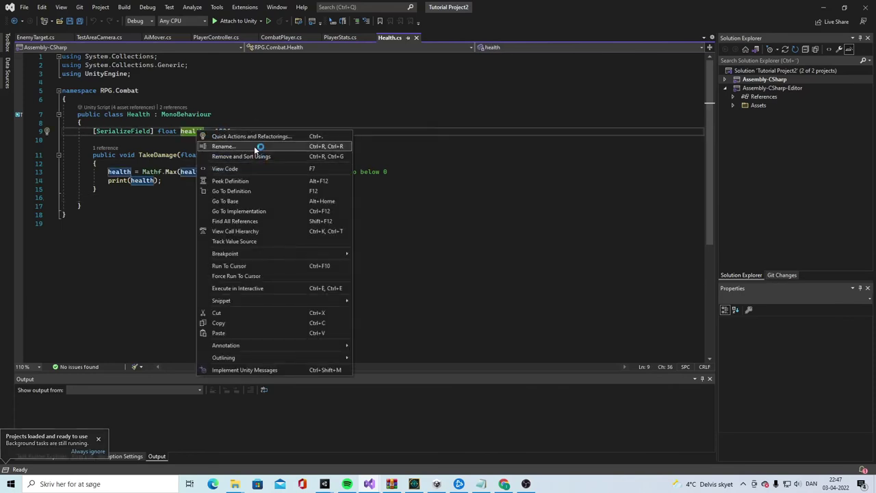
left_click(255, 148)
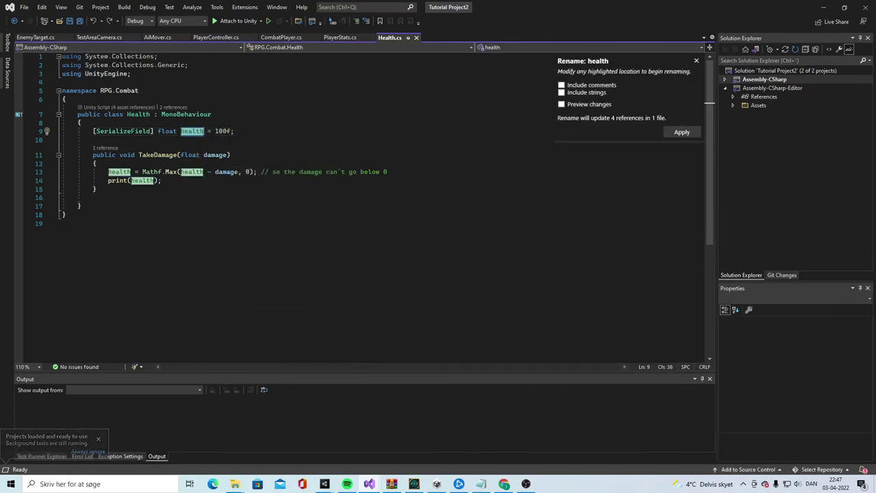
type("P")
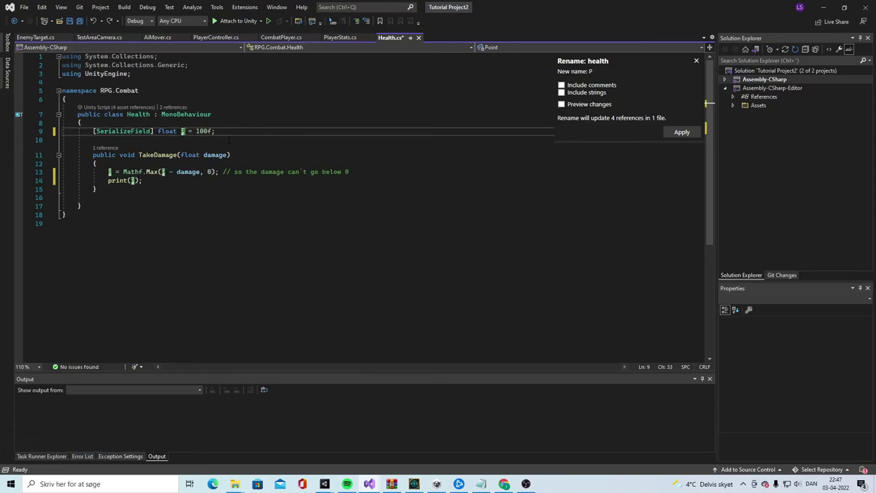
type("ealt")
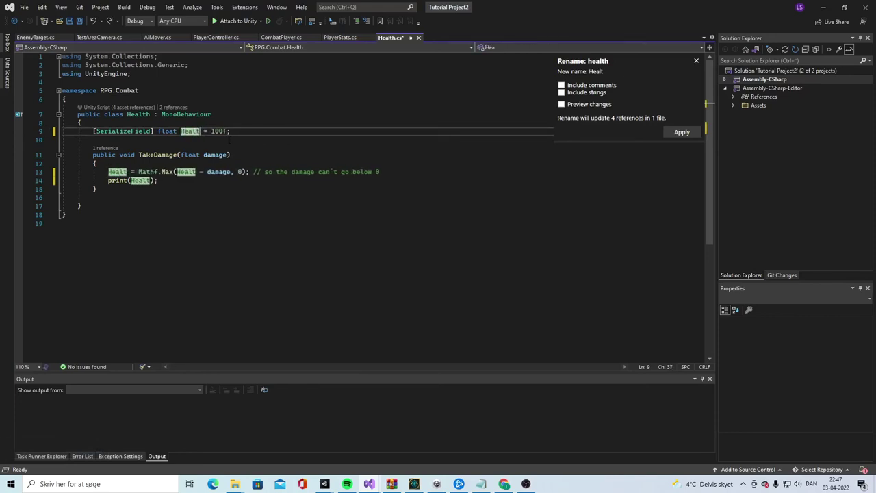
type("hPp")
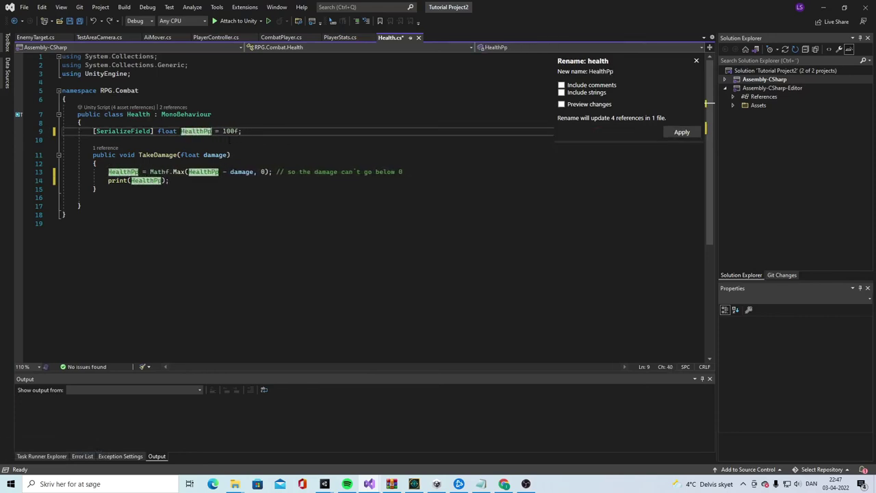
key("BackSpace")
type("oints")
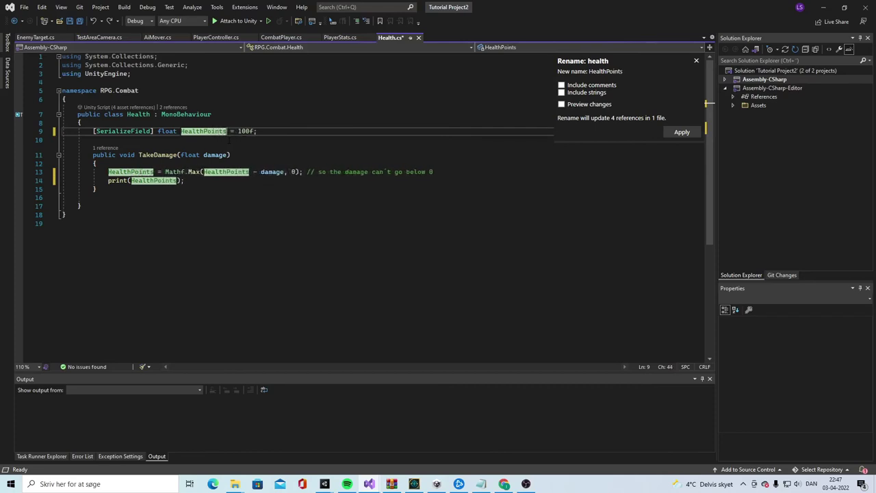
left_click(682, 132)
left_click(179, 180)
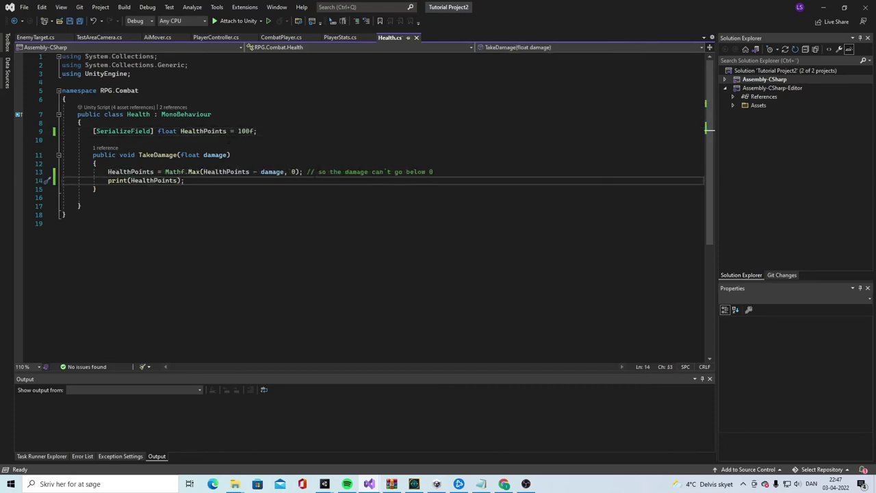
left_click(301, 172)
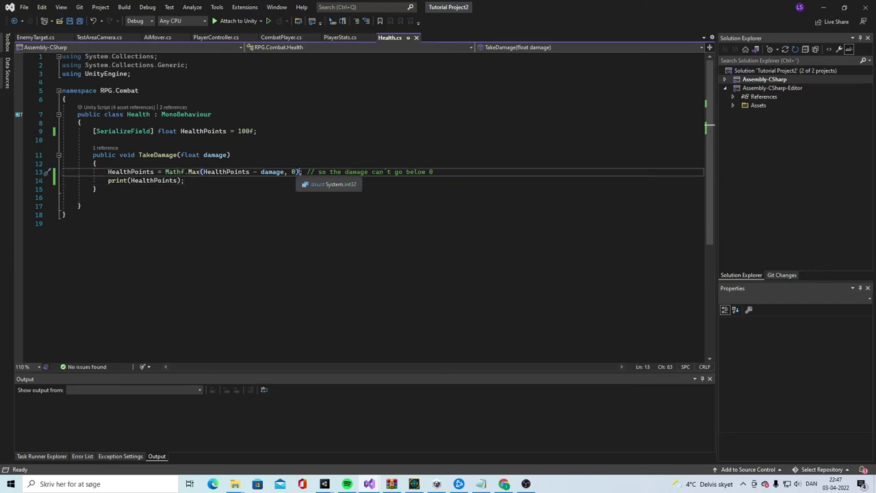
Replace the print(HealthPoints) line with an if (HealthPoints == 0) block and save Health.cs
left_click_drag(184, 180, 108, 180)
key("Delete")
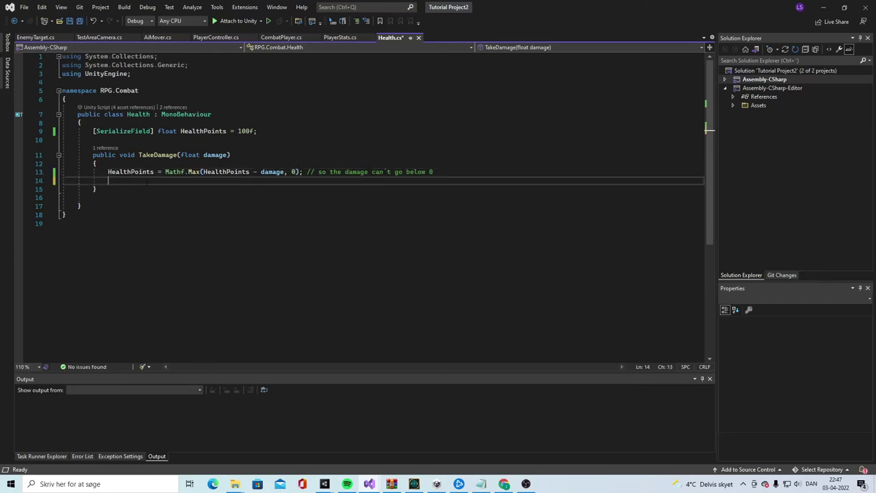
type("if (heal")
type("thPoints ==")
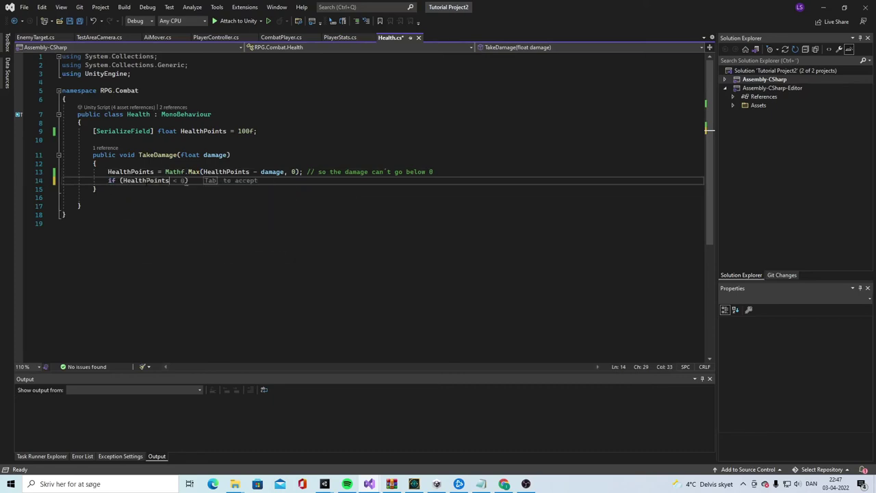
type(" 0")
key("Return")
type("{")
key("ctrl+s")
key("Return")
key("ctrl+s")
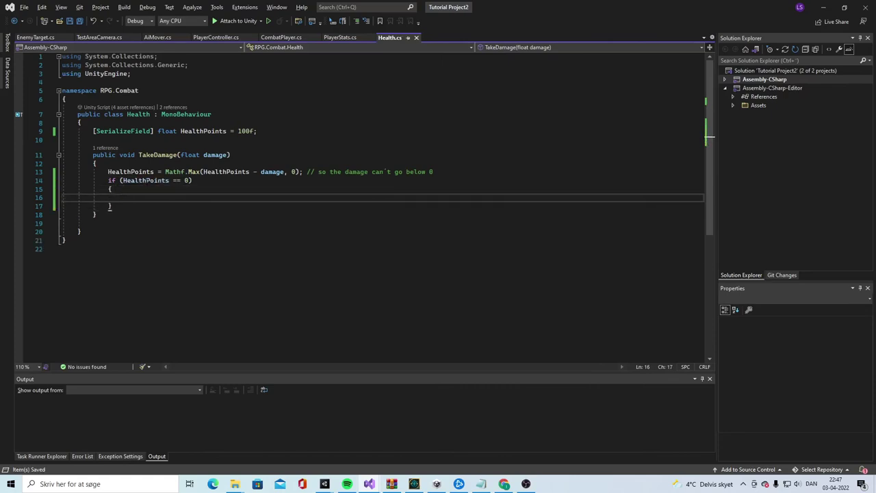
Inside the block, call GetComponent<Animator>().SetTrigger("die");
type("GetComponent<")
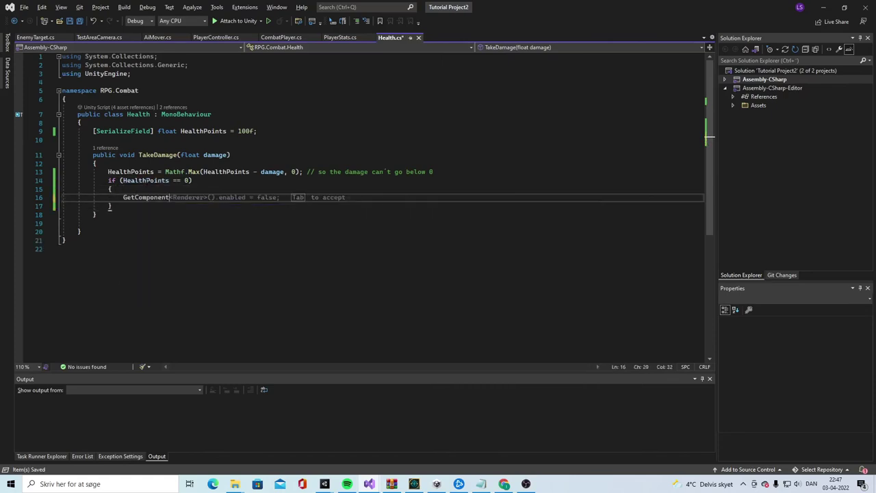
type("Ani")
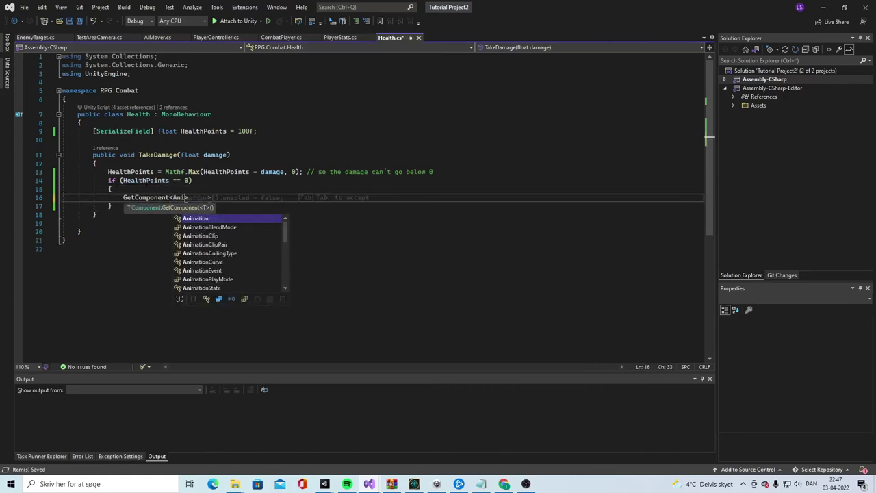
type("mator>(")
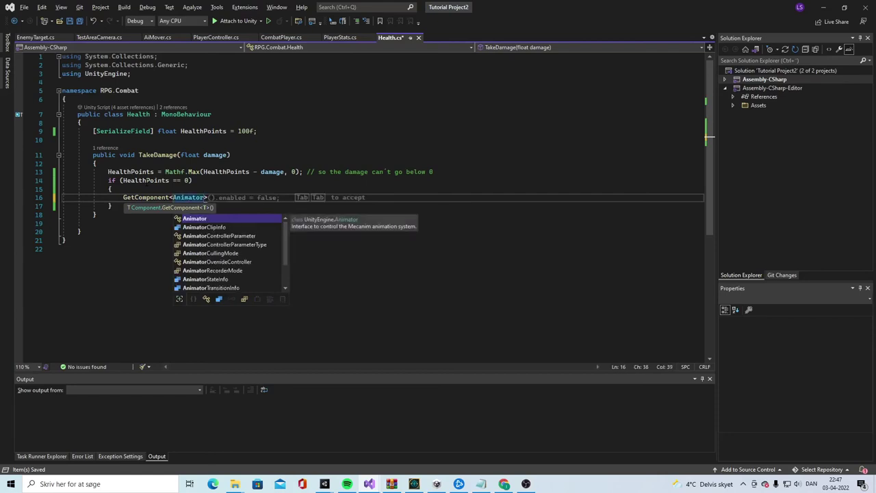
type("9")
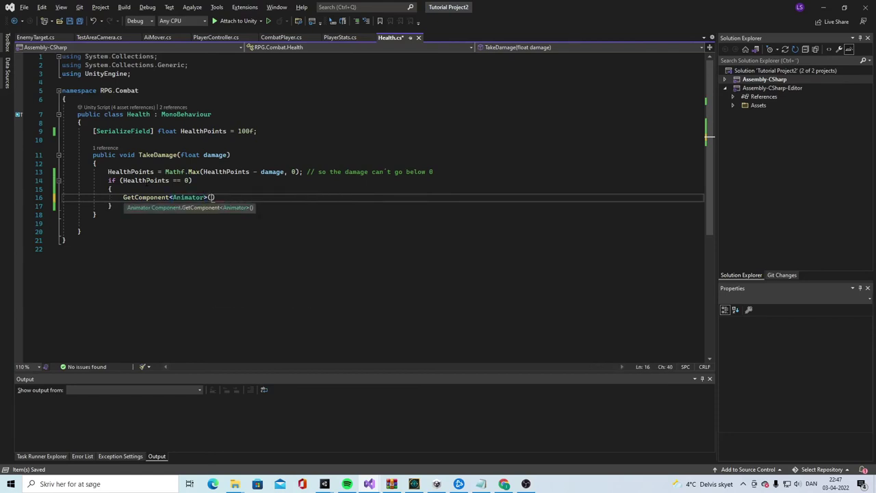
key("Right")
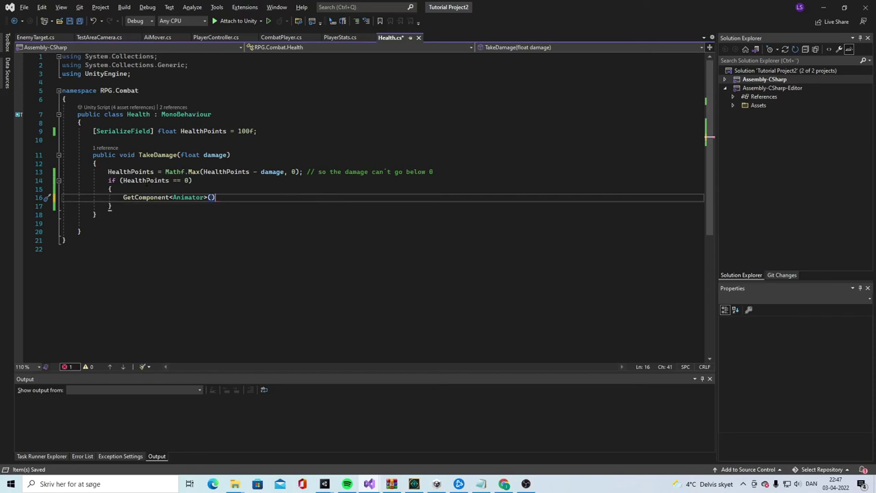
type(".s")
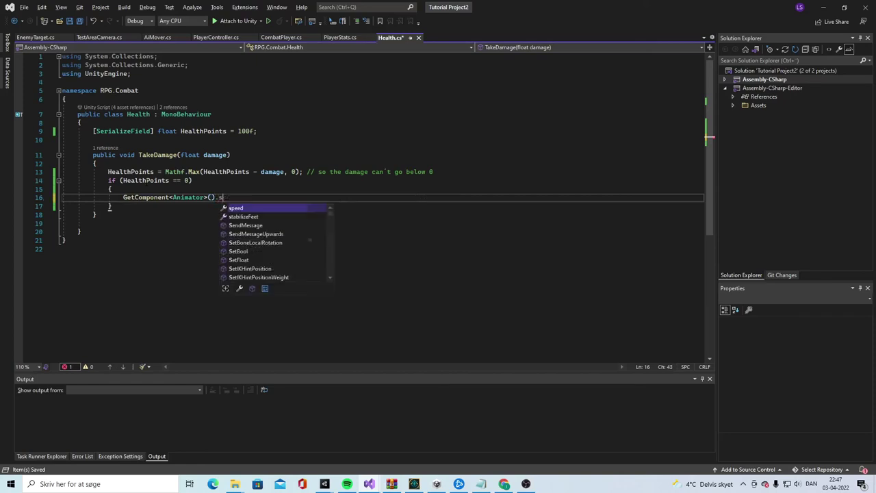
type("ett")
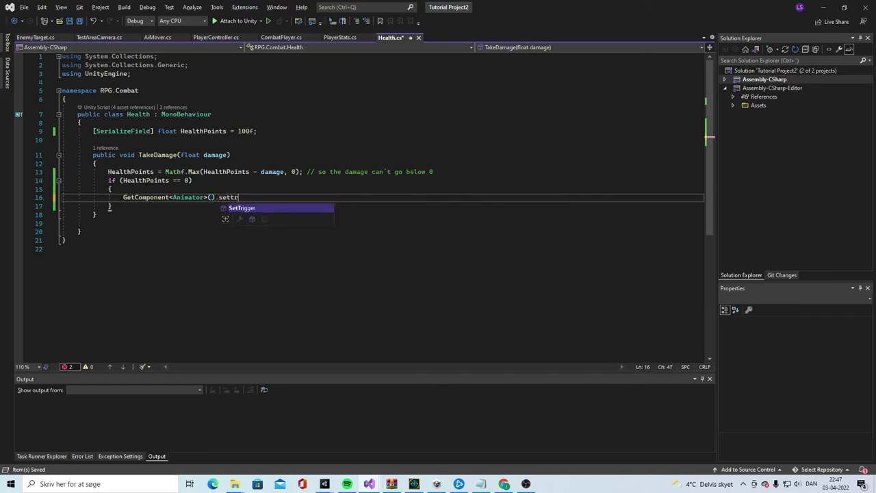
key("Tab")
type("(")
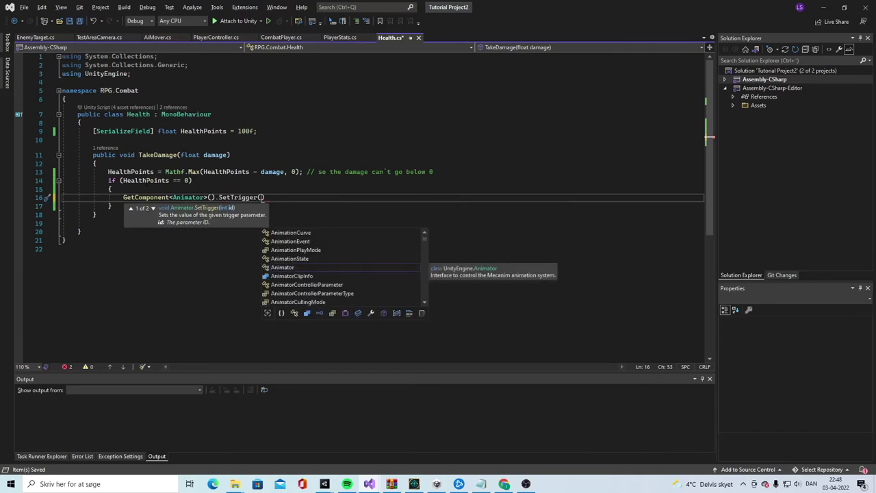
type("\"die\");")
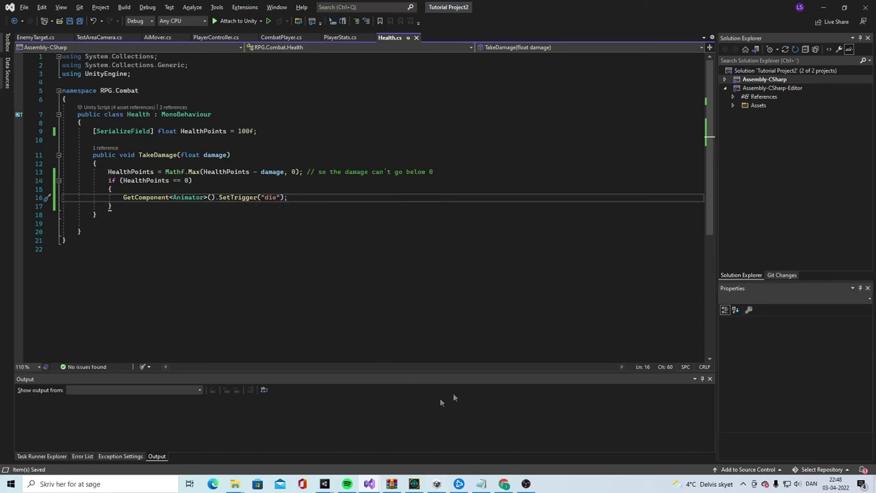
Check the Animator's Die parameter name in the Tutorial Project2 Unity window
mouse_move(324, 484)
mouse_move(292, 447)
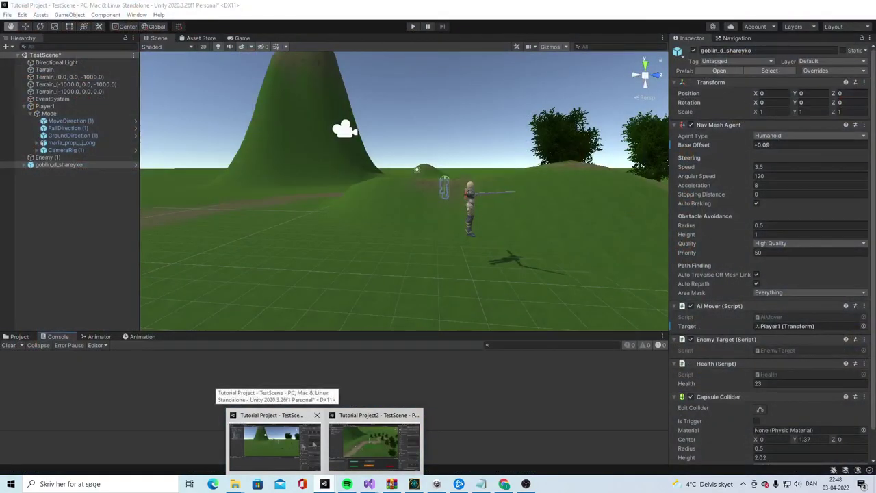
left_click(373, 445)
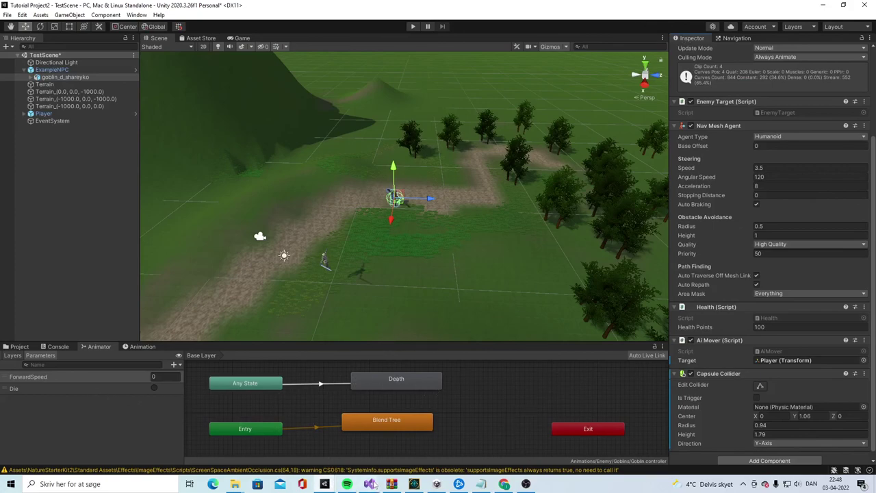
Change the trigger name in Health.cs from "die" to "Die"
mouse_move(369, 484)
left_click(399, 442)
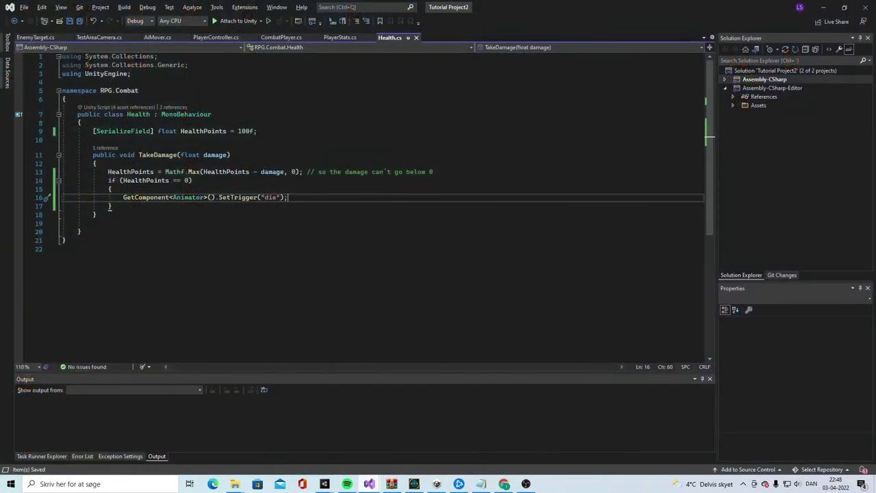
left_click(268, 198)
key("BackSpace")
type("D")
Play-test TestScene, attacking the goblin down to 80 Health Points with the Console shown, then stop
mouse_move(325, 483)
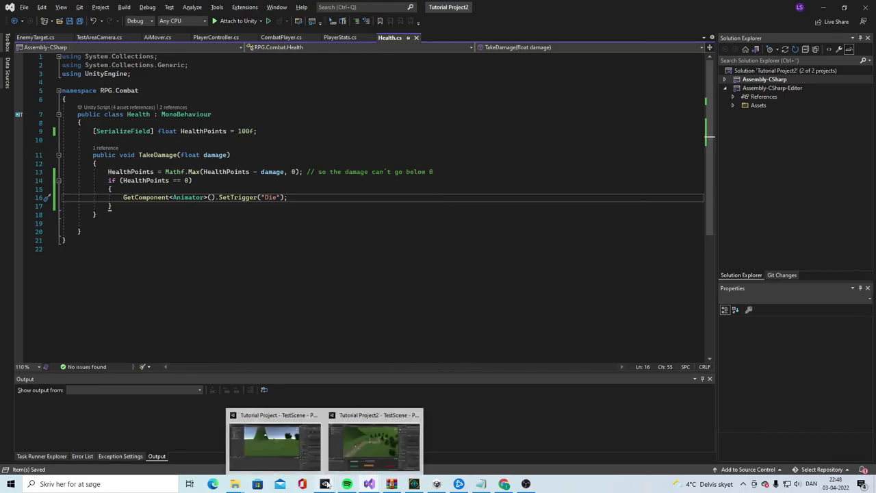
left_click(383, 438)
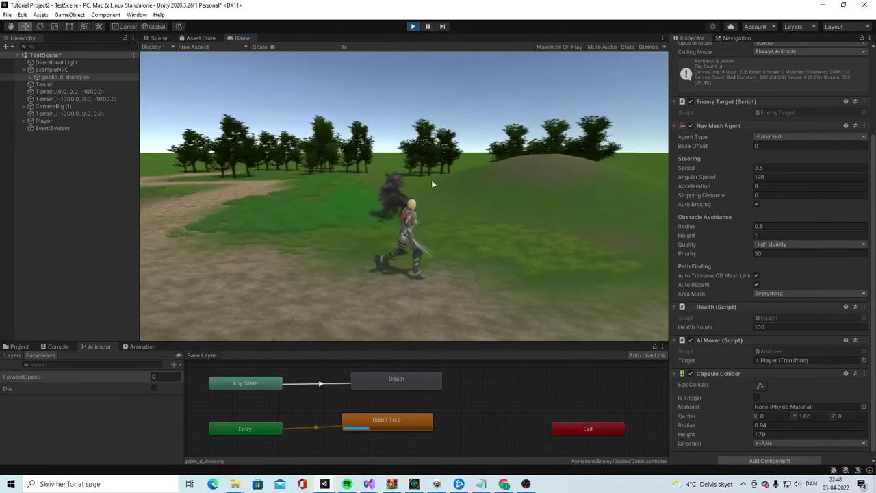
left_click(385, 211)
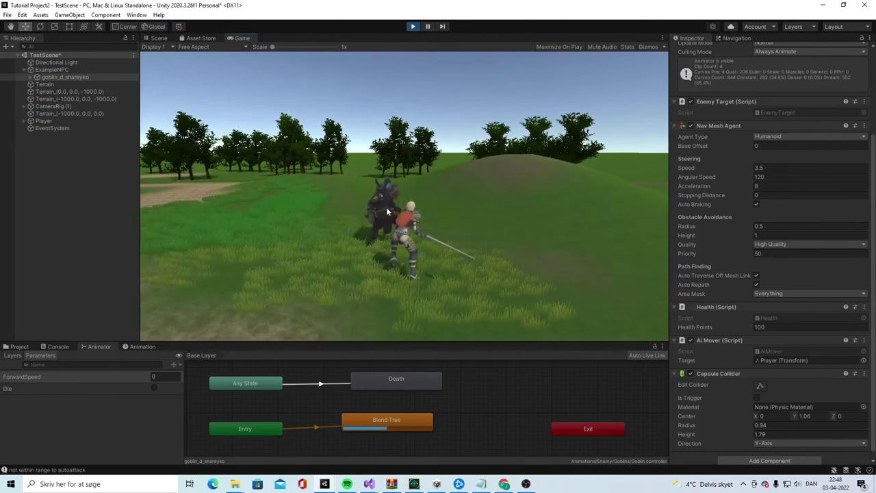
left_click(59, 347)
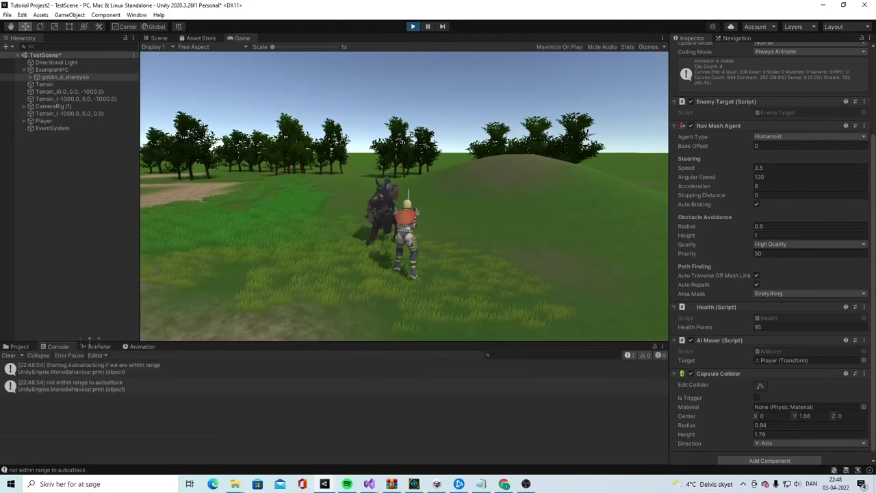
left_click(380, 209)
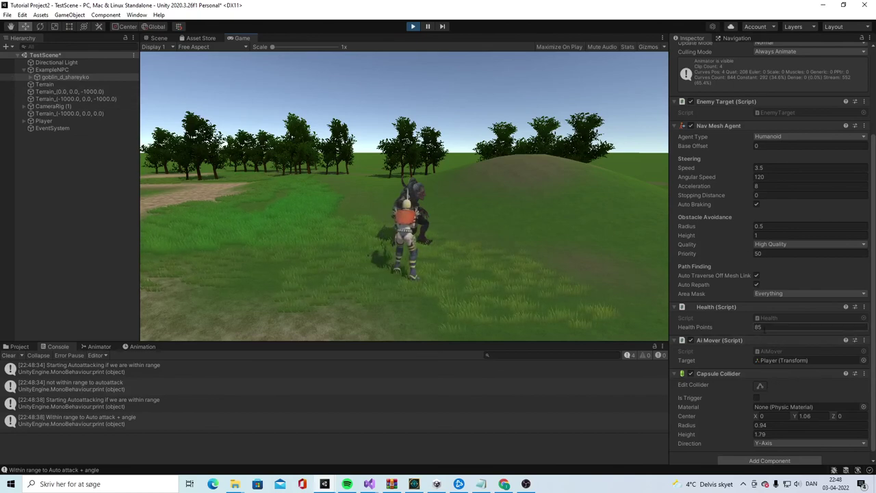
left_click(413, 26)
Lower goblin_d_shareyko's Health Points from 100 to 10 and start a new play-test
left_click(76, 79)
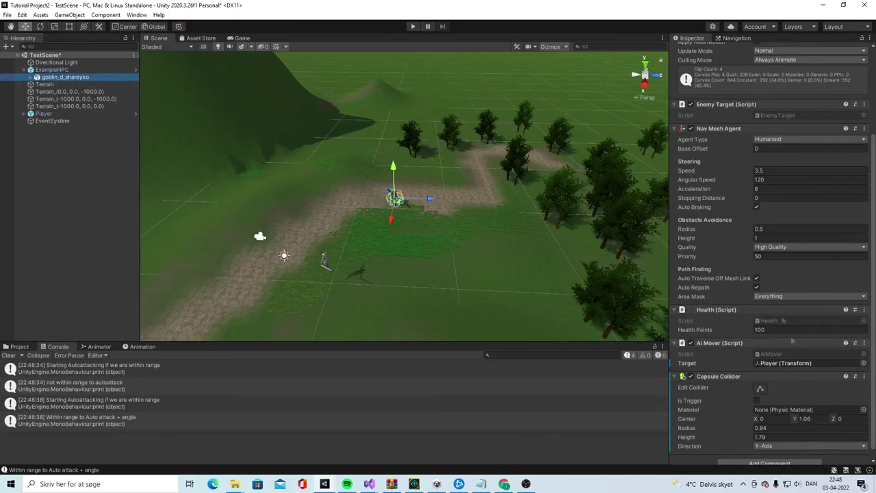
scroll(778, 367, "down", 1)
left_click(761, 319)
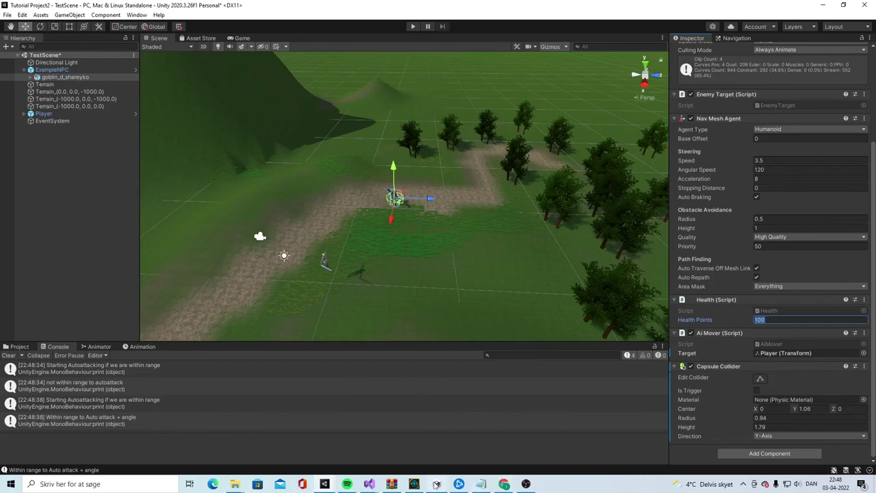
left_click(769, 319)
left_click(413, 27)
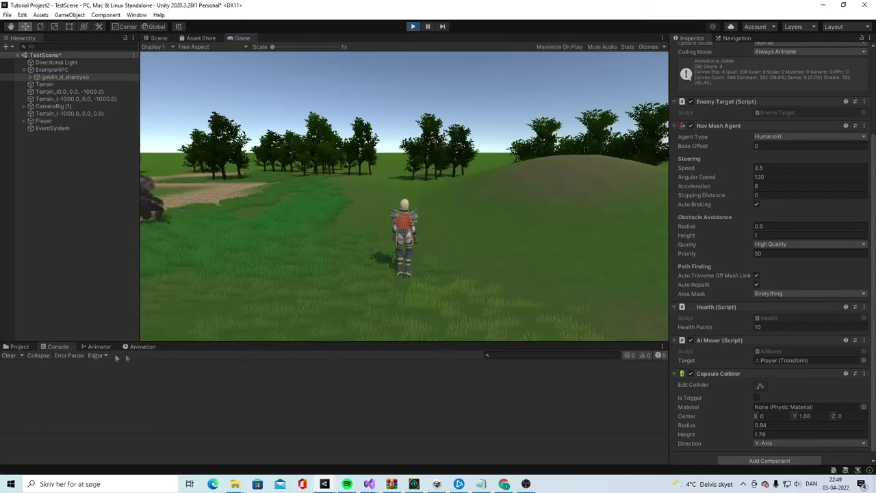
Walk the player to the goblin and strike it until Health Points reach 0 and it collapses
left_click(420, 176)
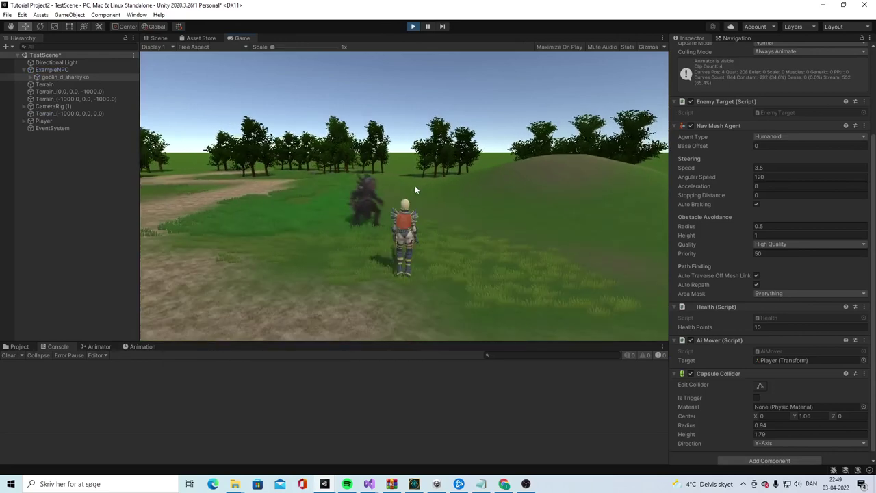
left_click(418, 205)
left_click(416, 212)
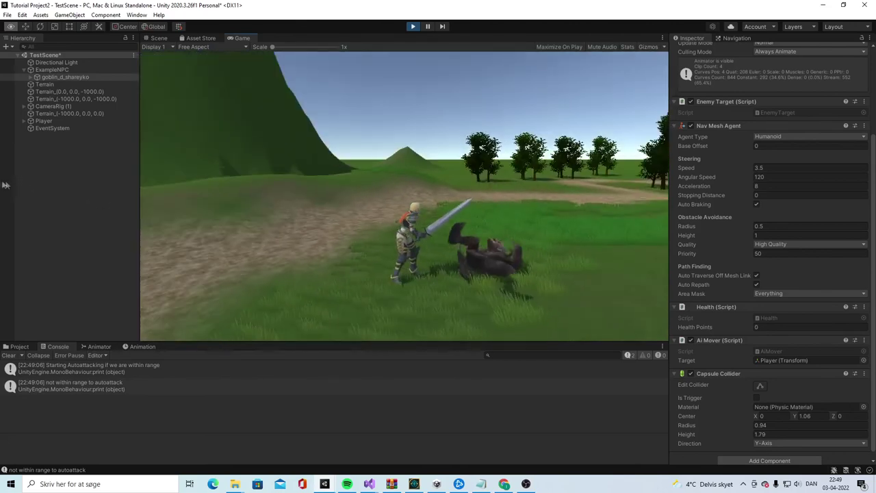
left_click(473, 236)
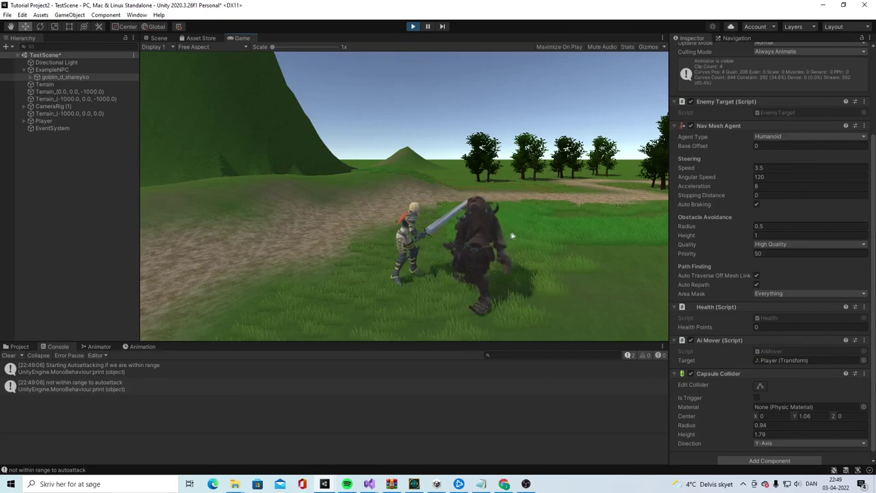
right_click_drag(503, 231, 199, 222)
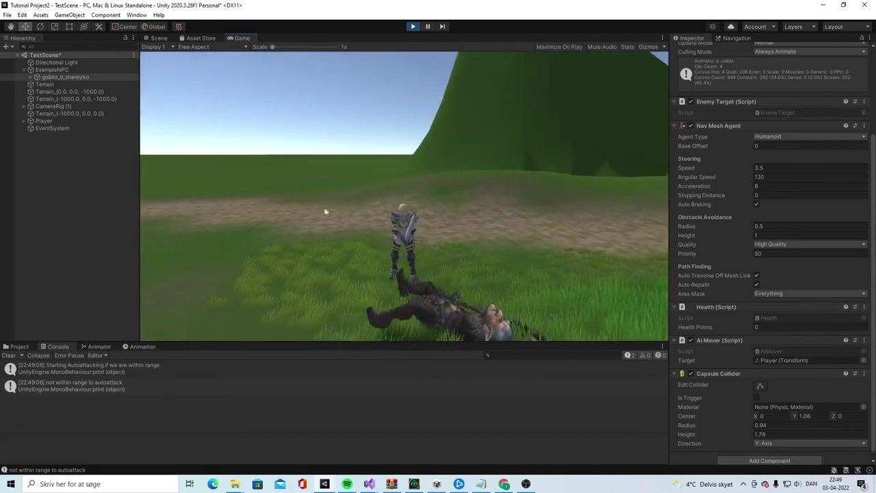